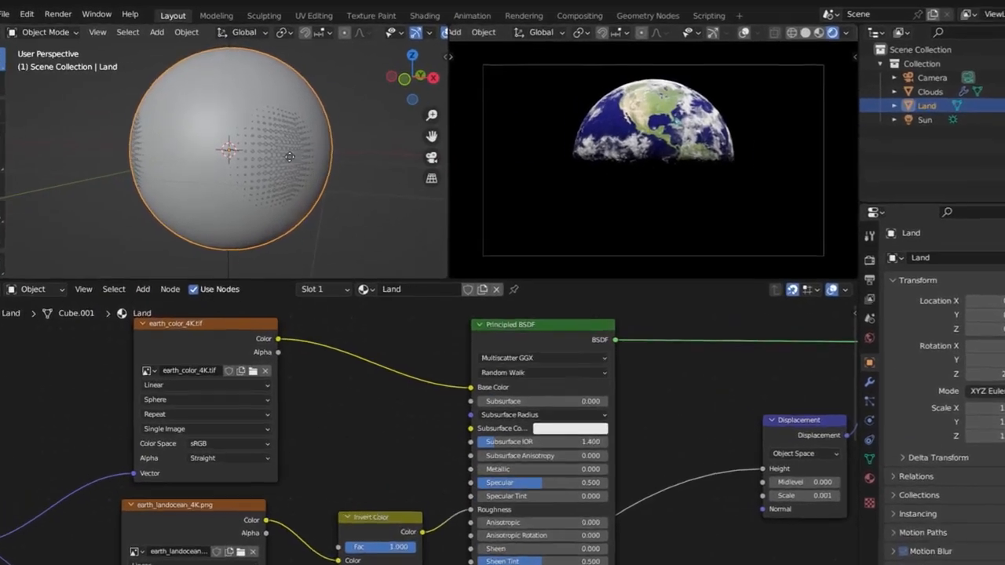
Duplicate the Land sphere in place, keeping the copy at its original scale
key(shift+d)
right_click(316, 144)
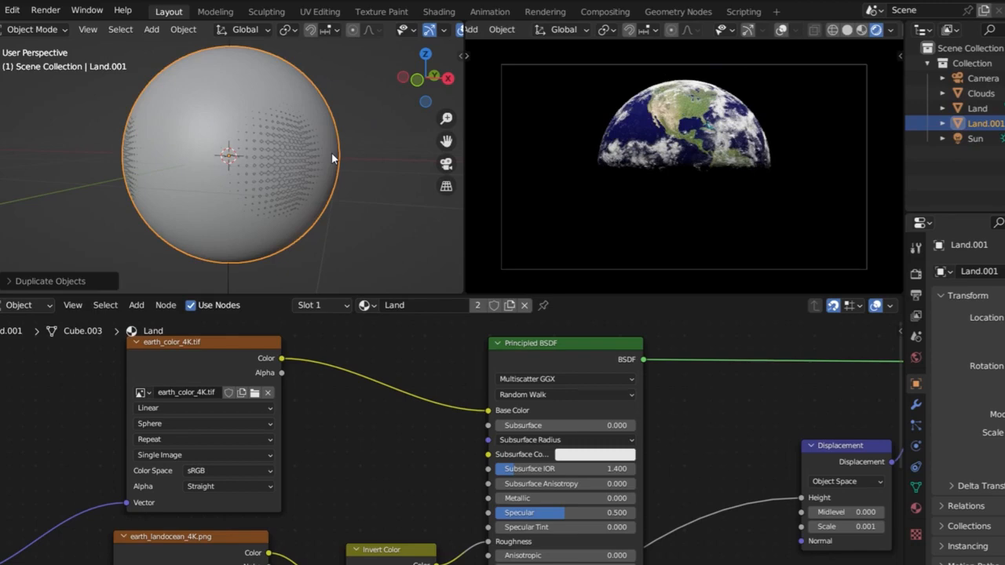
key(s)
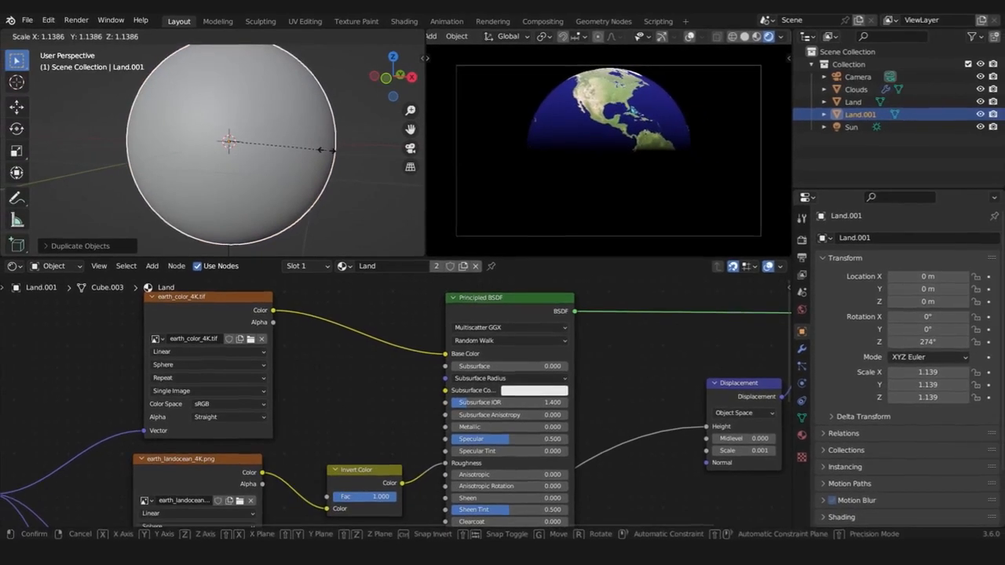
click(320, 149)
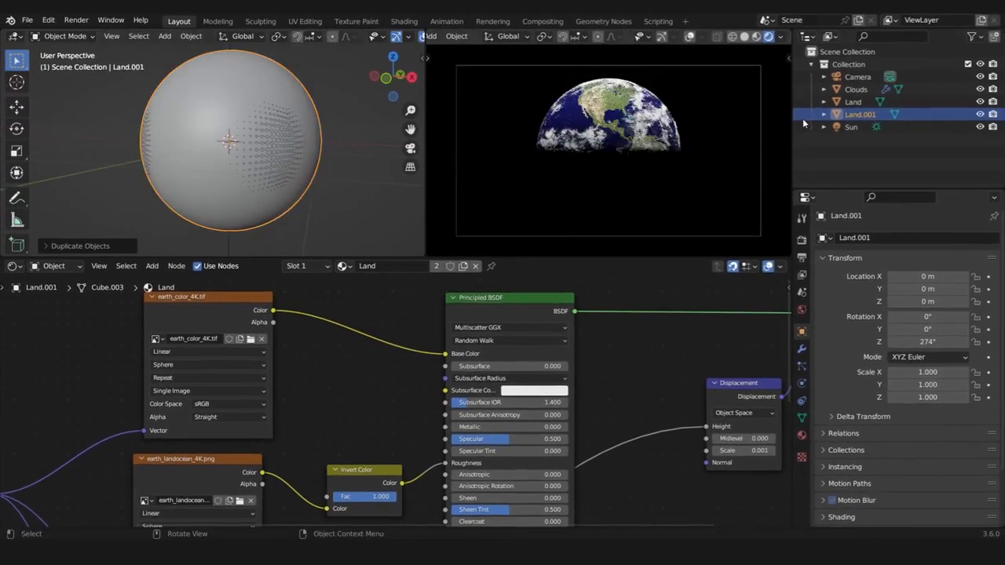
Check the scale of the Land and Clouds spheres, and rename the Land duplicate to Atmosphere
click(853, 101)
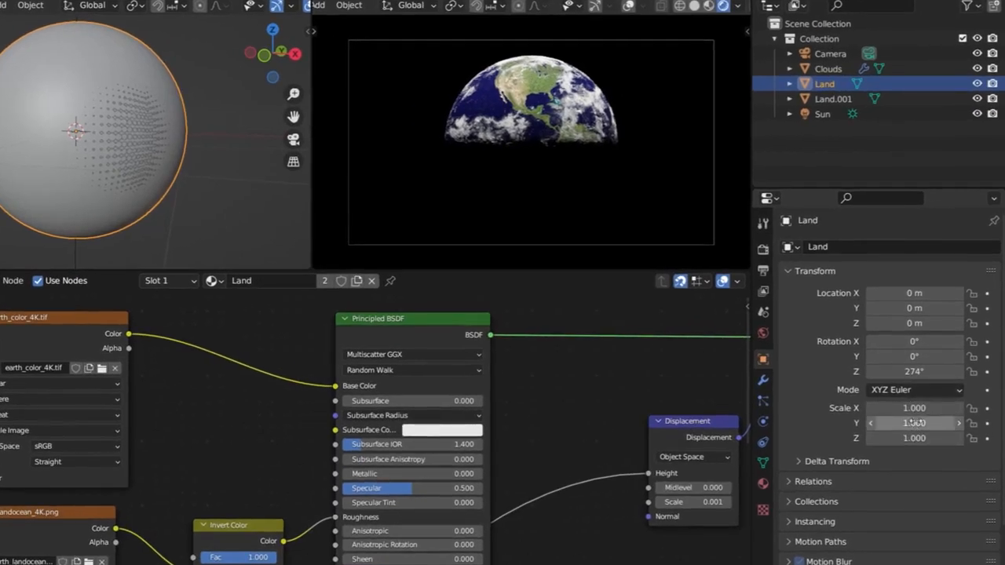
click(827, 68)
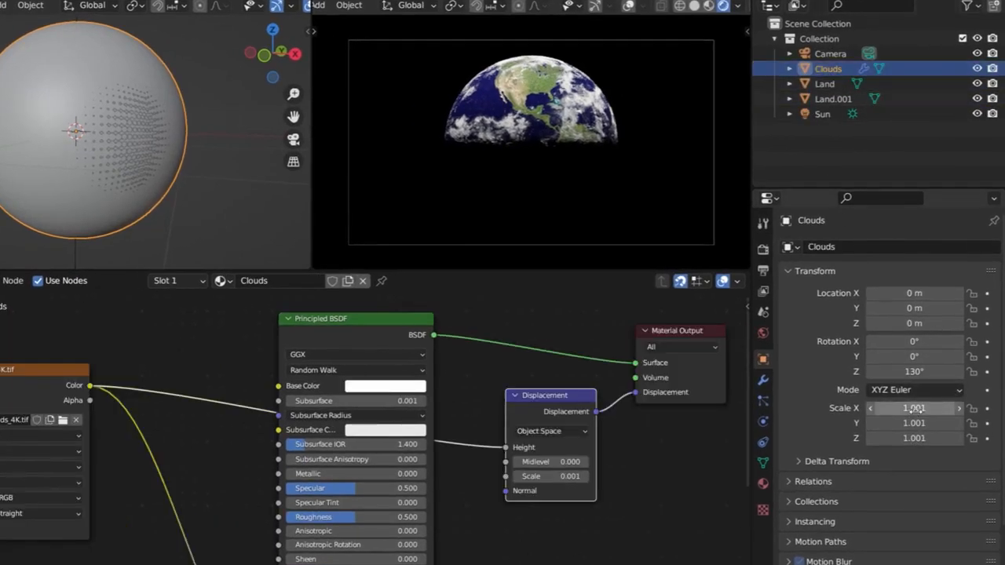
click(832, 98)
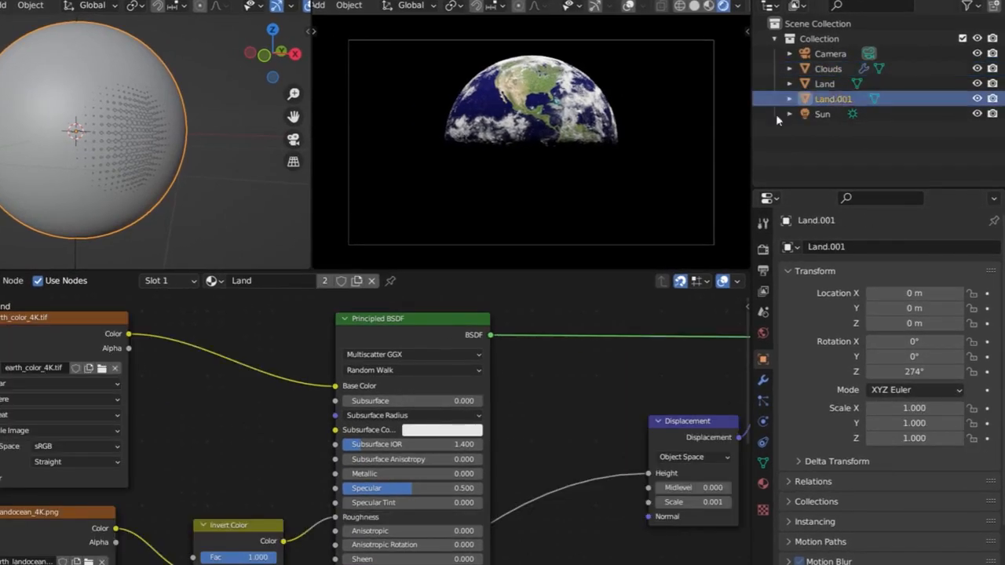
double_click(834, 100)
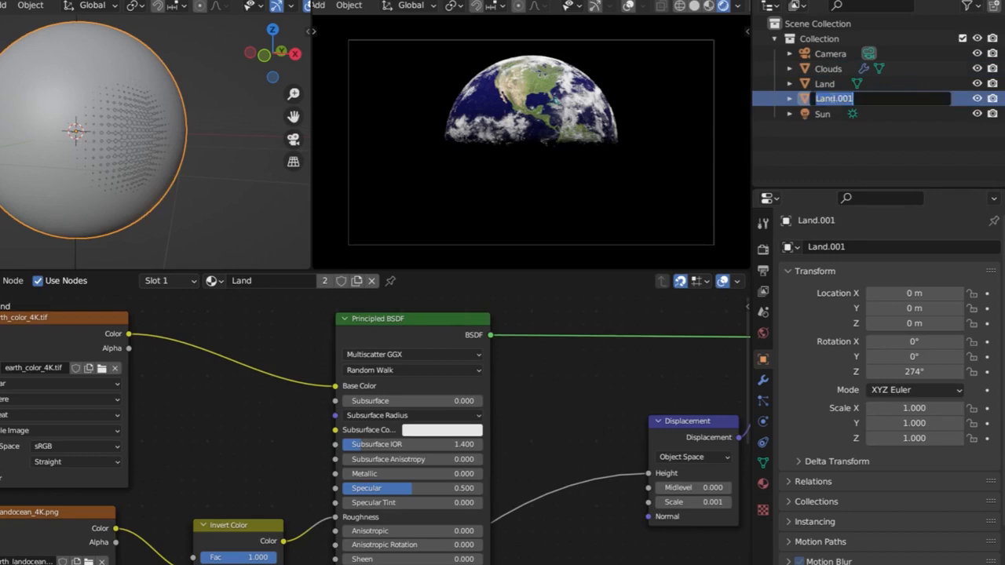
text(Atmosphere)
key(Return)
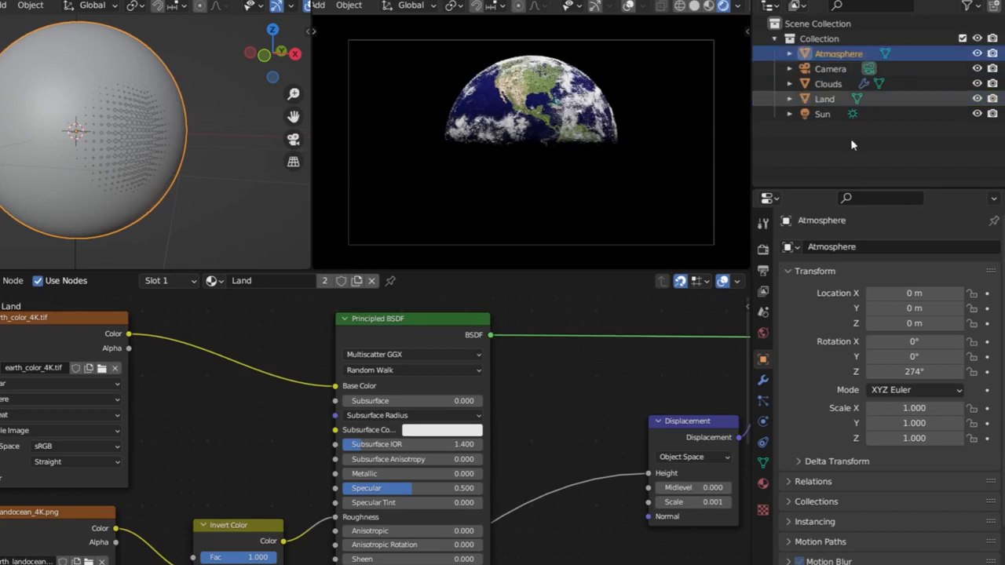
Set the Atmosphere sphere's scale to 1.002 on all three axes
drag(934, 406, 934, 438)
text(1.002)
key(Return)
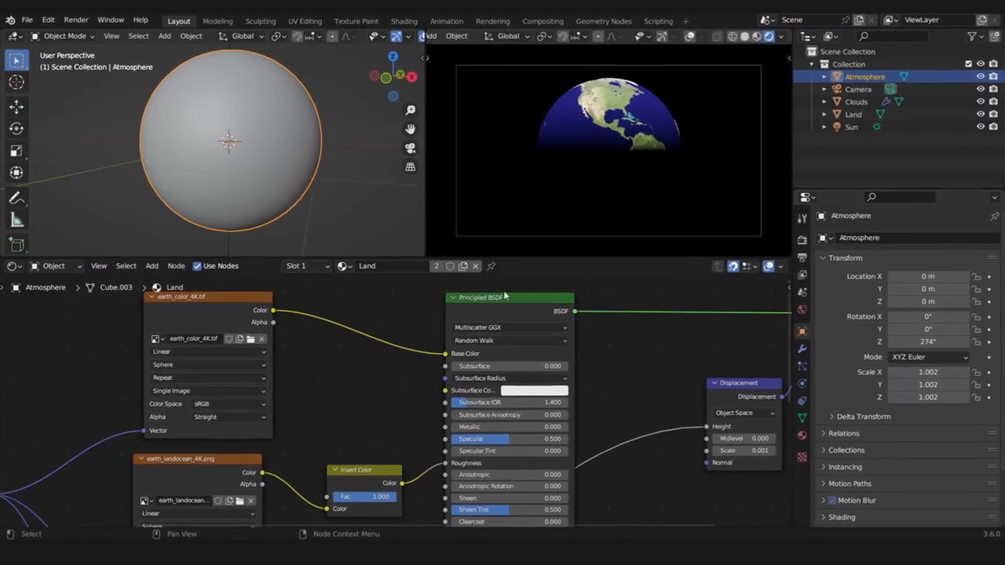
Replace the shared Land material on the Atmosphere sphere with a new material named "Atmoshphere"
click(474, 266)
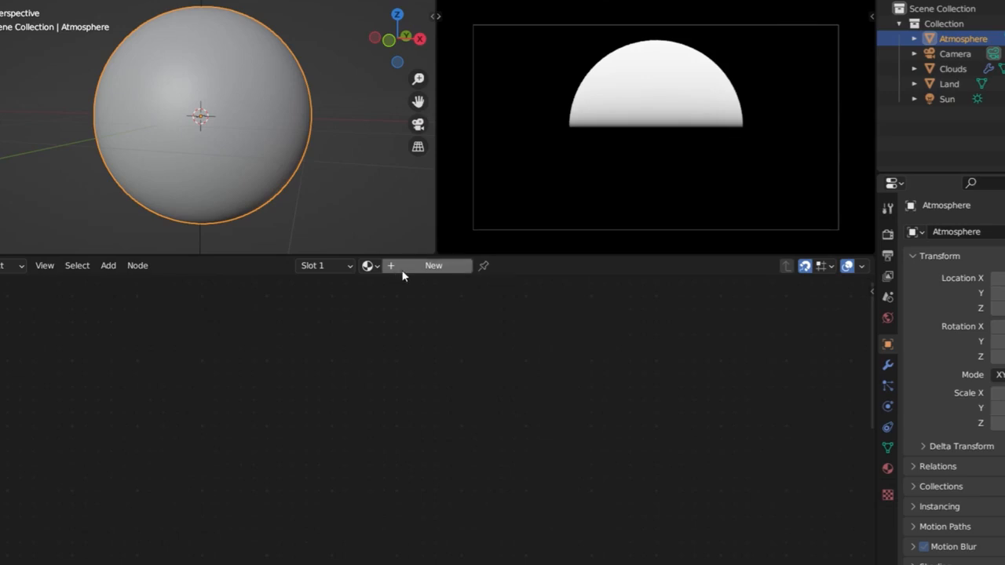
click(402, 270)
click(401, 269)
text(Atm)
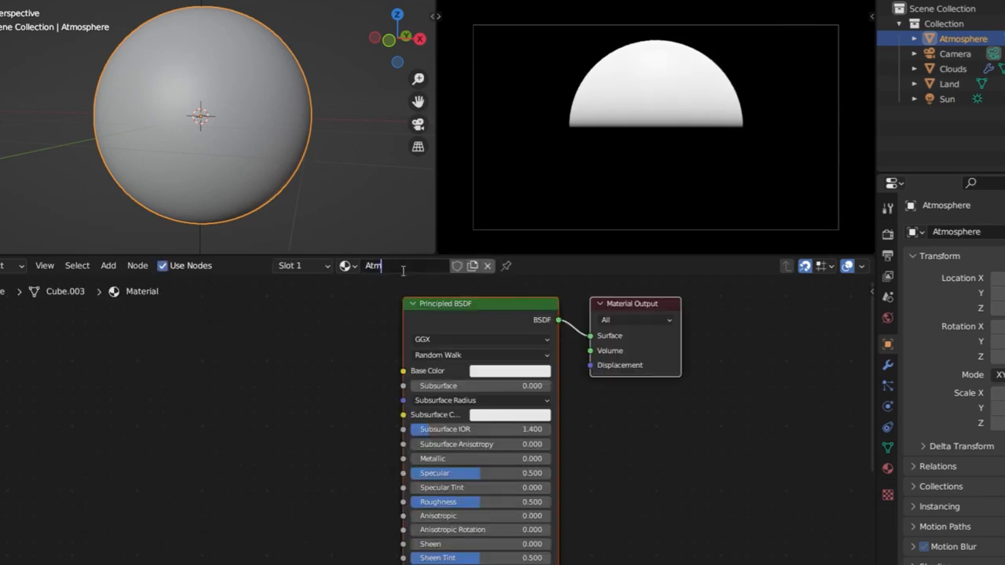
text(oshphere)
key(Return)
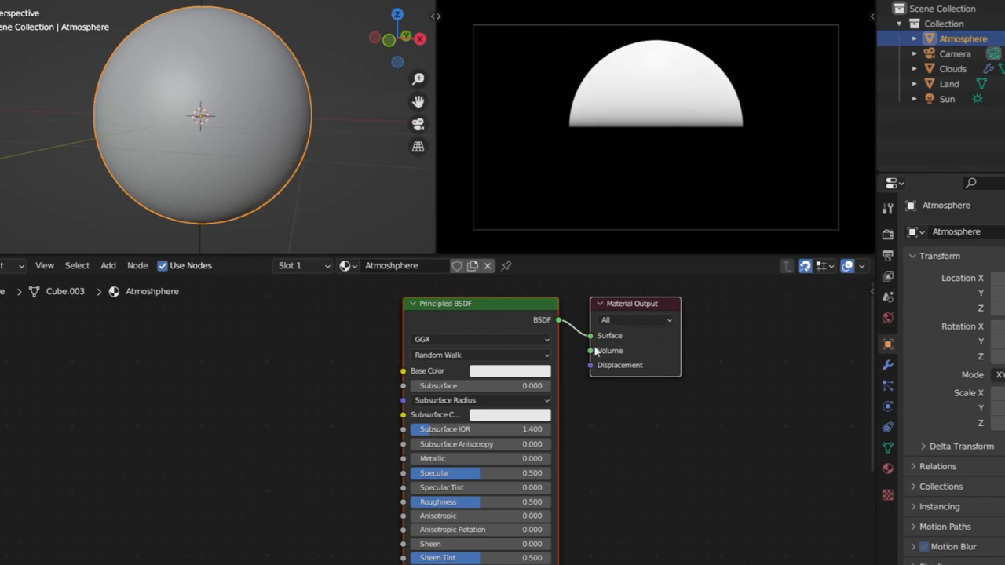
Replace the Principled BSDF with a Volume Scatter node connected to the Material Output's Volume input
click(477, 328)
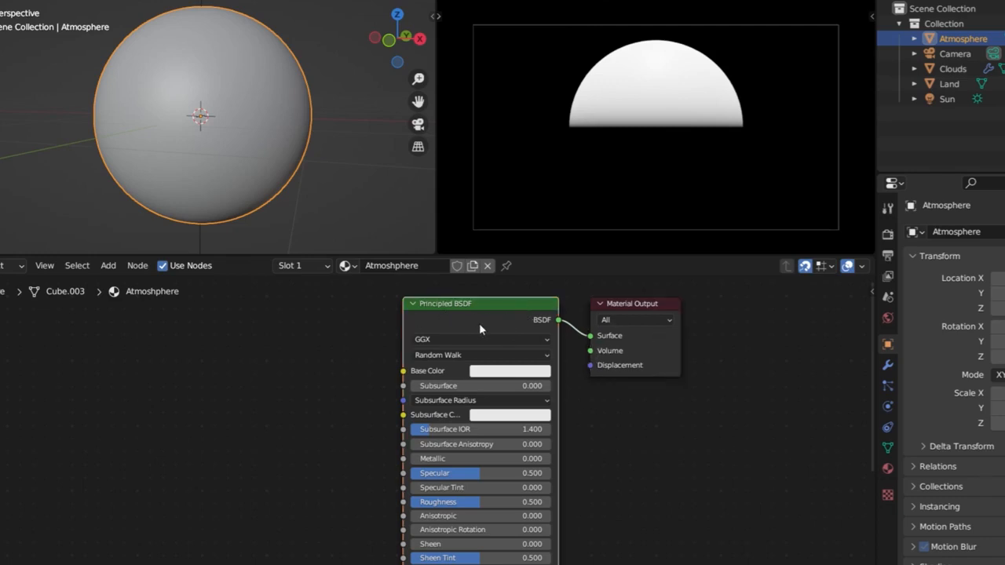
key(Delete)
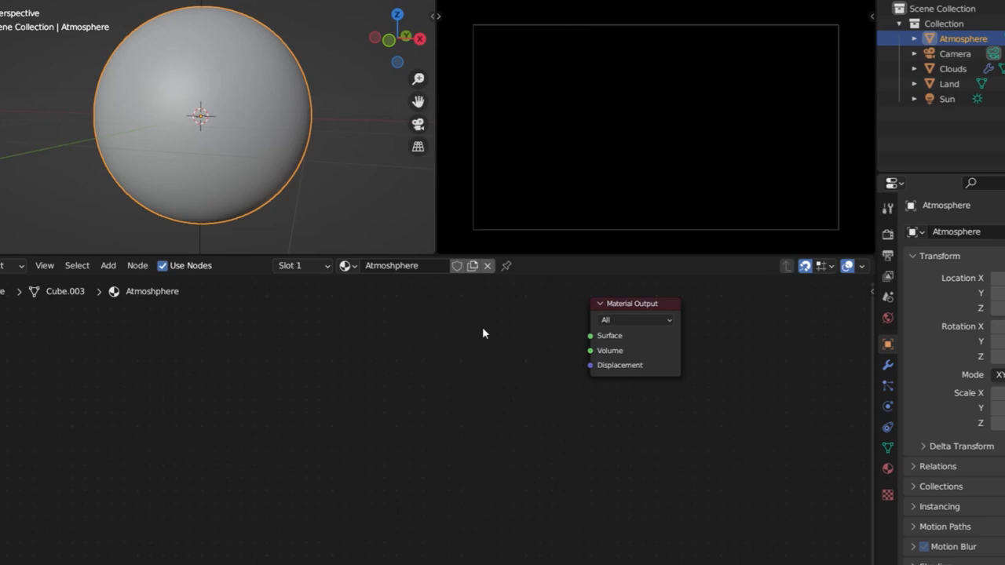
key(shift+a)
text(volume)
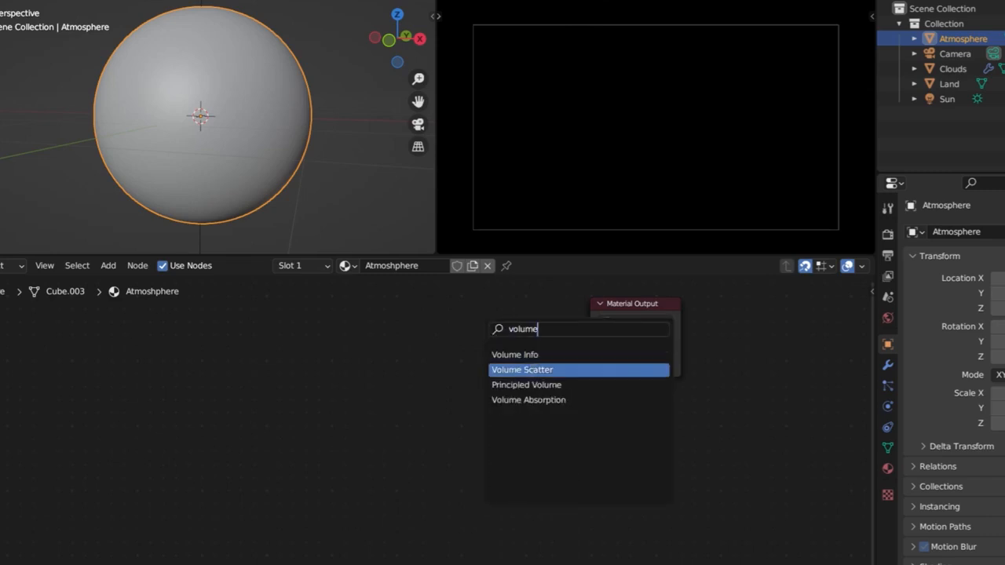
click(522, 370)
click(464, 324)
key(g)
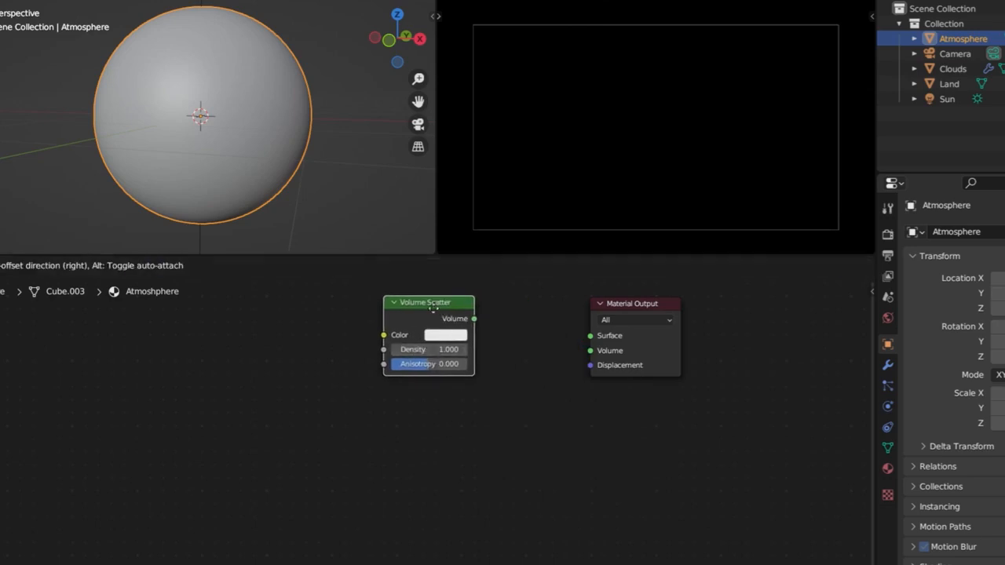
click(472, 311)
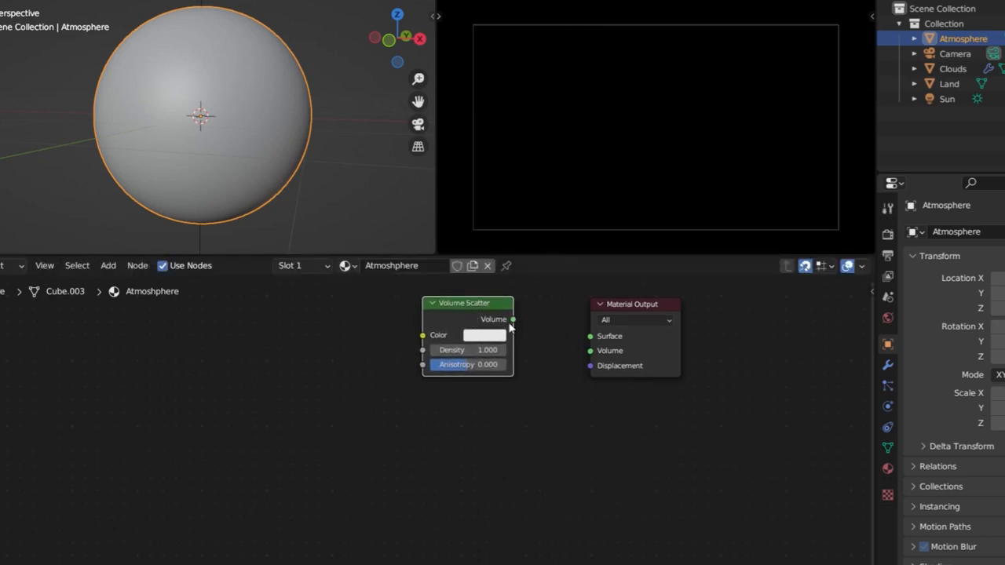
drag(556, 343, 590, 351)
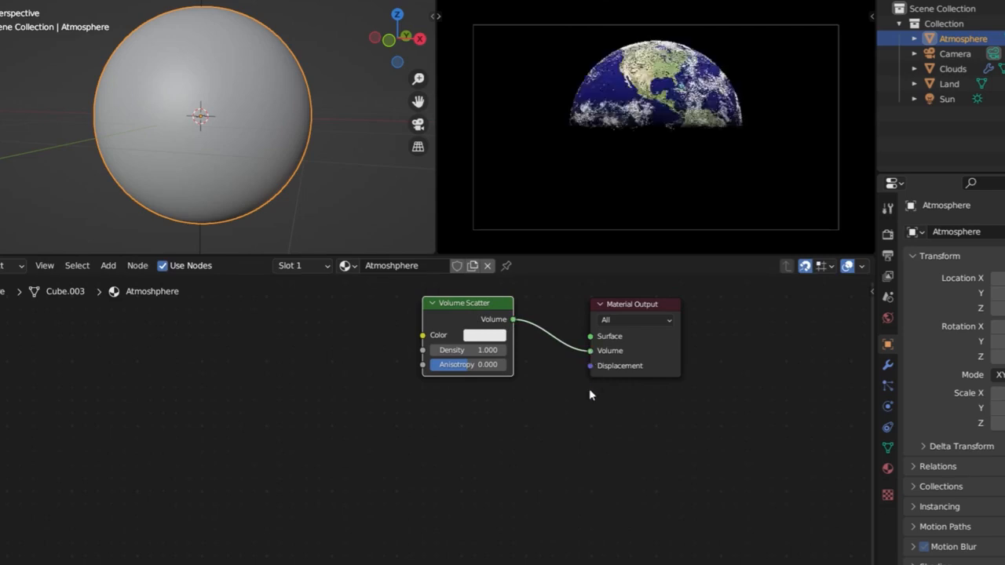
Set the Volume Scatter color to blue, hex 378CE7
click(496, 336)
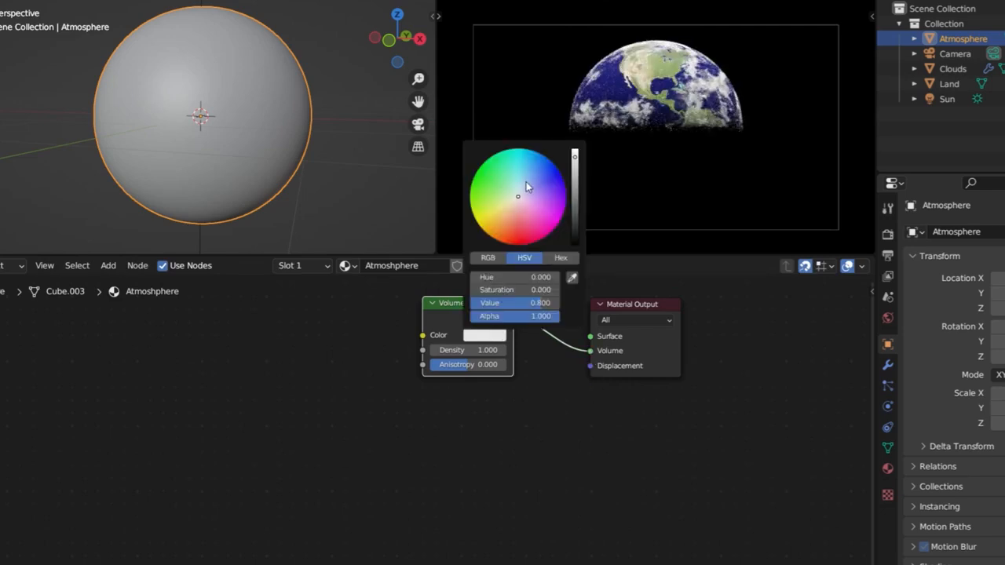
drag(526, 181, 538, 165)
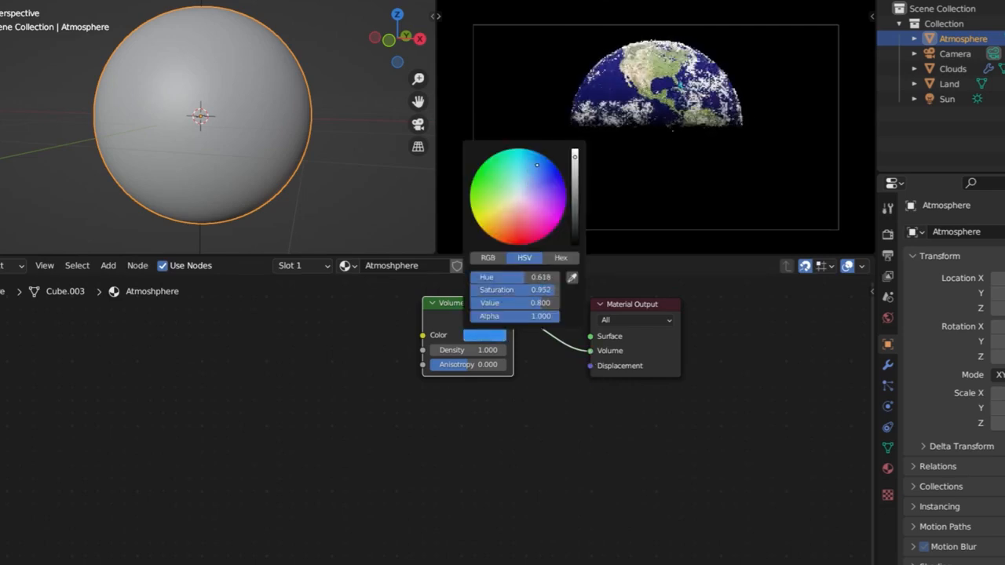
click(492, 339)
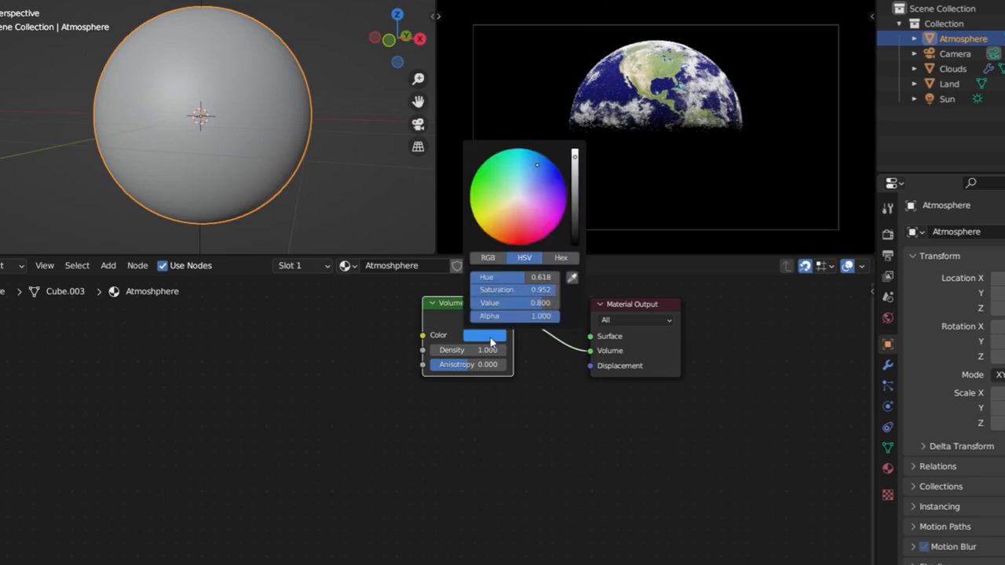
click(559, 257)
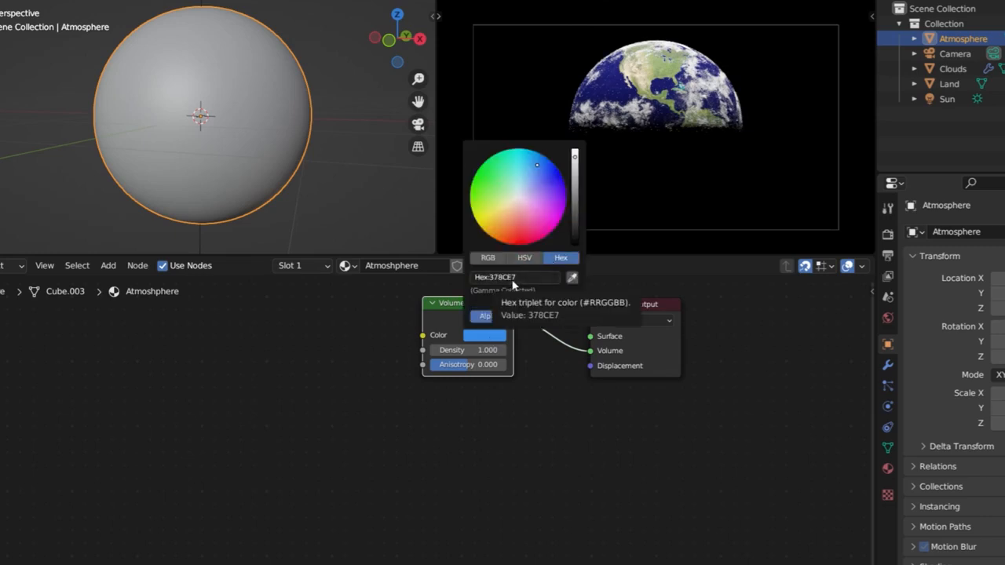
Try a Volume Scatter density of 50, and raise it to 250
double_click(476, 350)
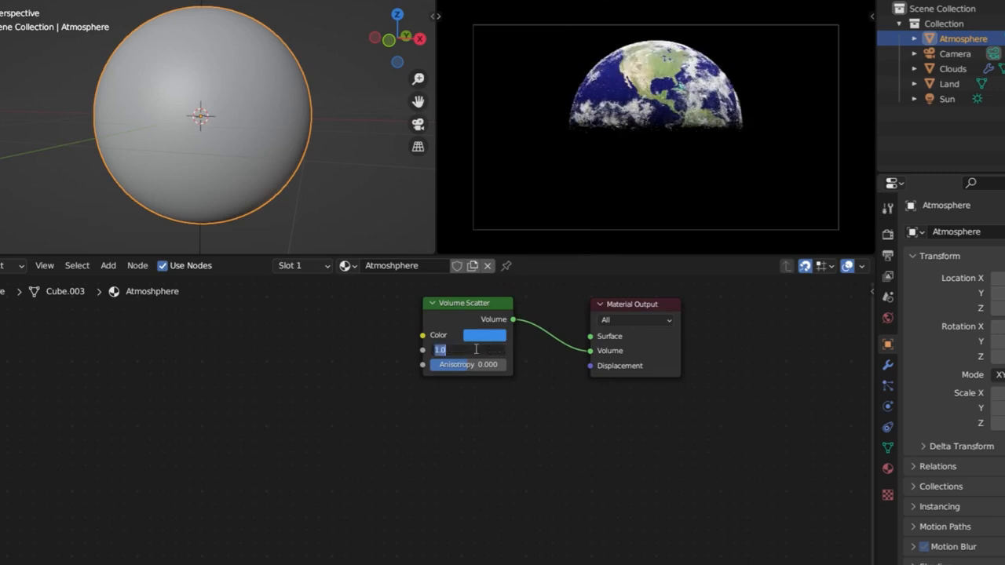
text(50)
key(Return)
click(475, 350)
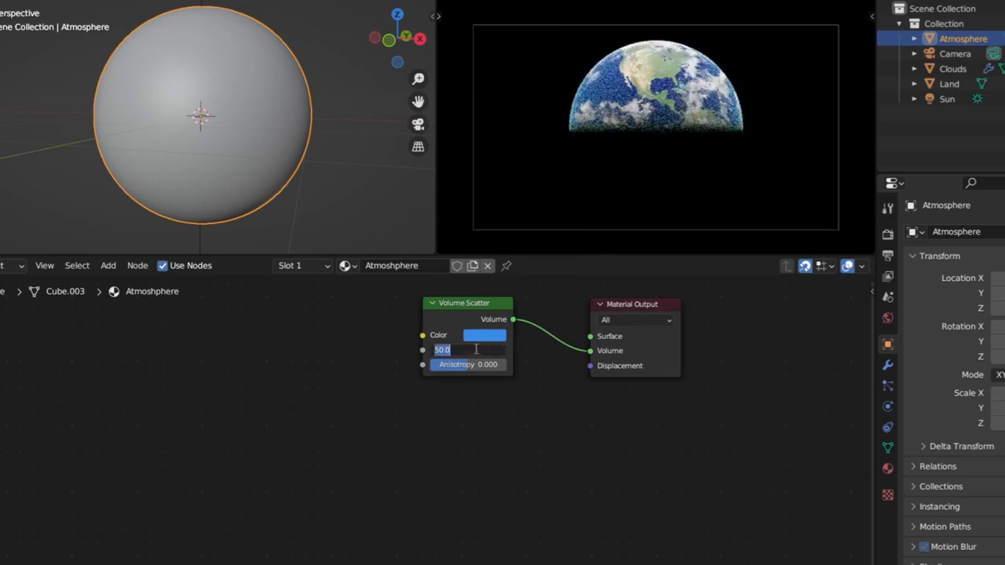
text(250)
key(Return)
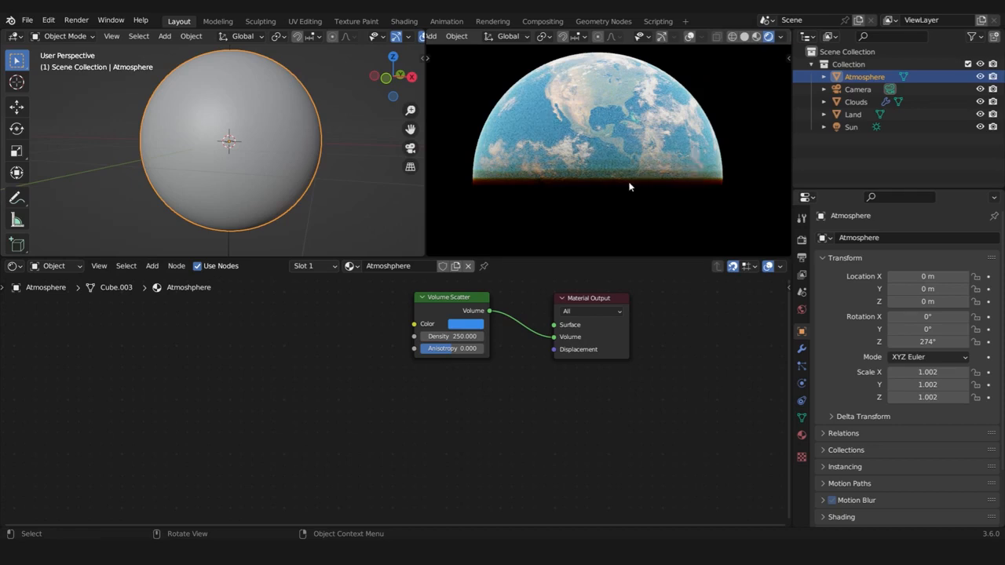
Add a Subdivision Surface modifier to the Atmosphere sphere and set its viewport levels to 2
scroll(630, 185, up, 3)
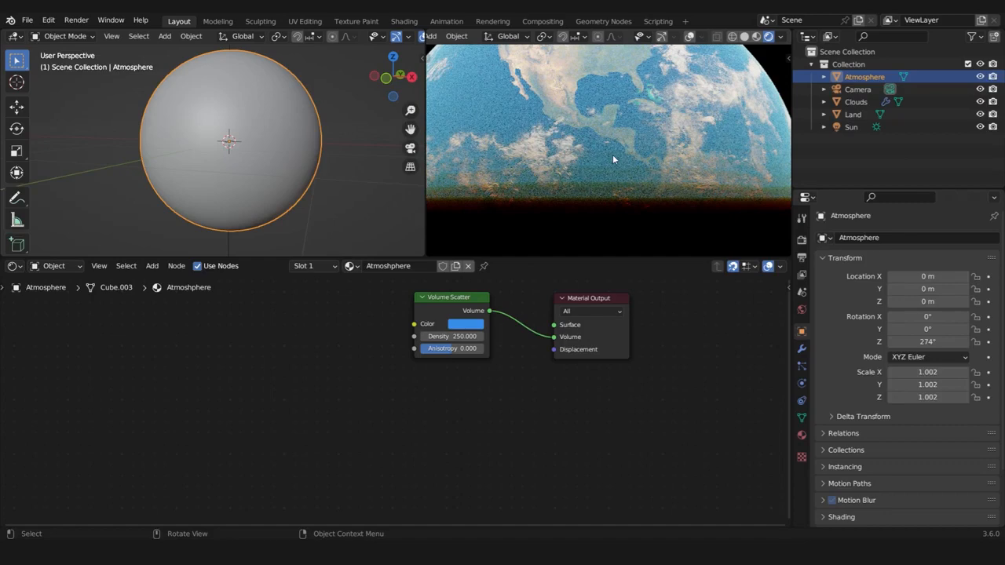
click(802, 348)
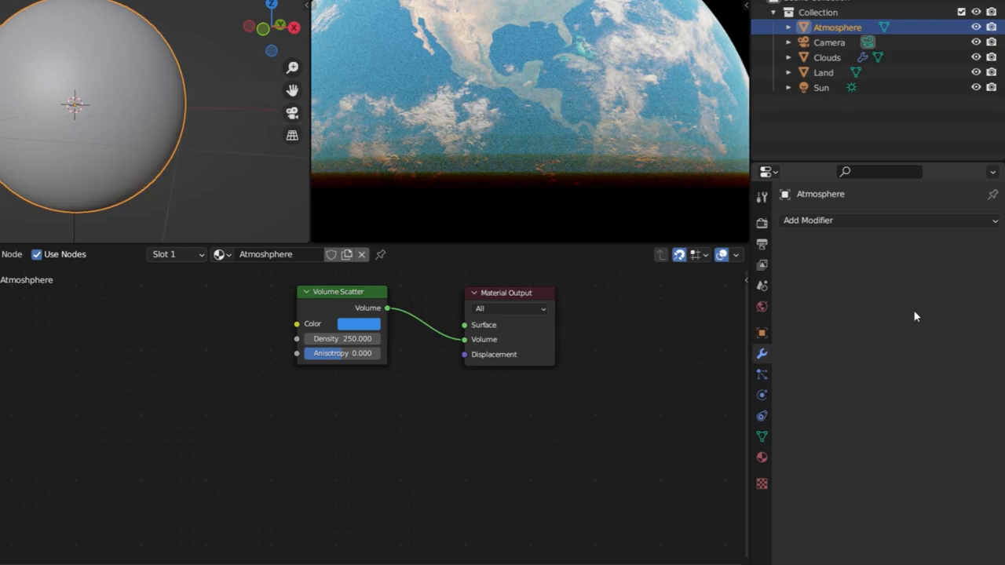
click(837, 221)
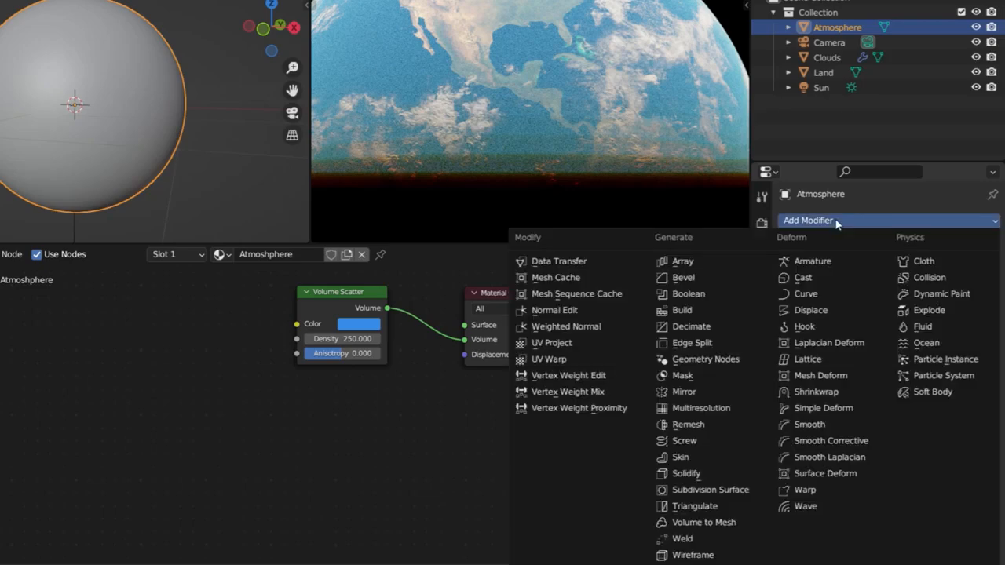
click(738, 489)
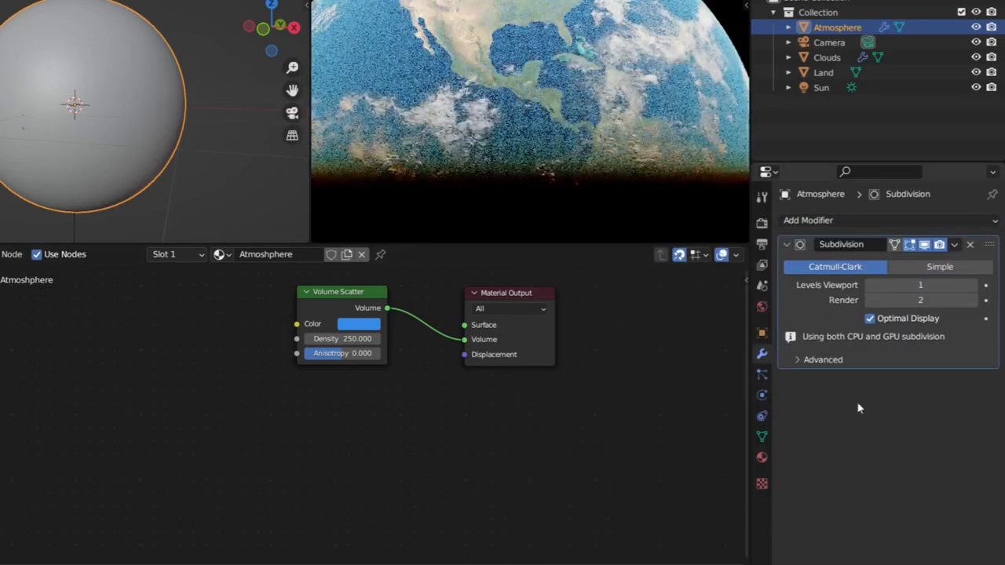
click(974, 285)
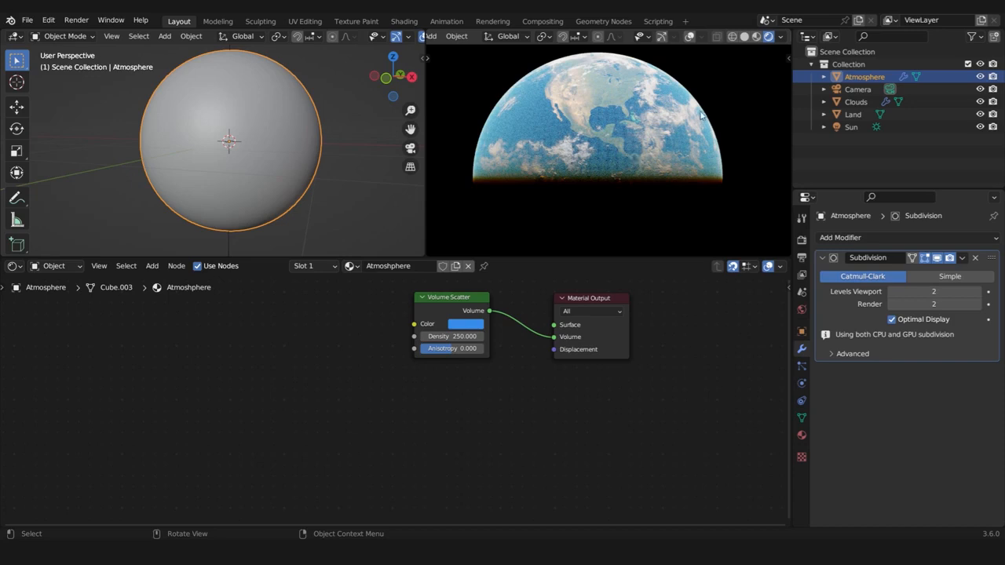
Examine the rendered atmosphere up close along the globe's lit rim and return to the full camera view
scroll(721, 157, up, 4)
shift+middle_drag(764, 153, 432, 161)
shift+middle_drag(644, 138, 628, 161)
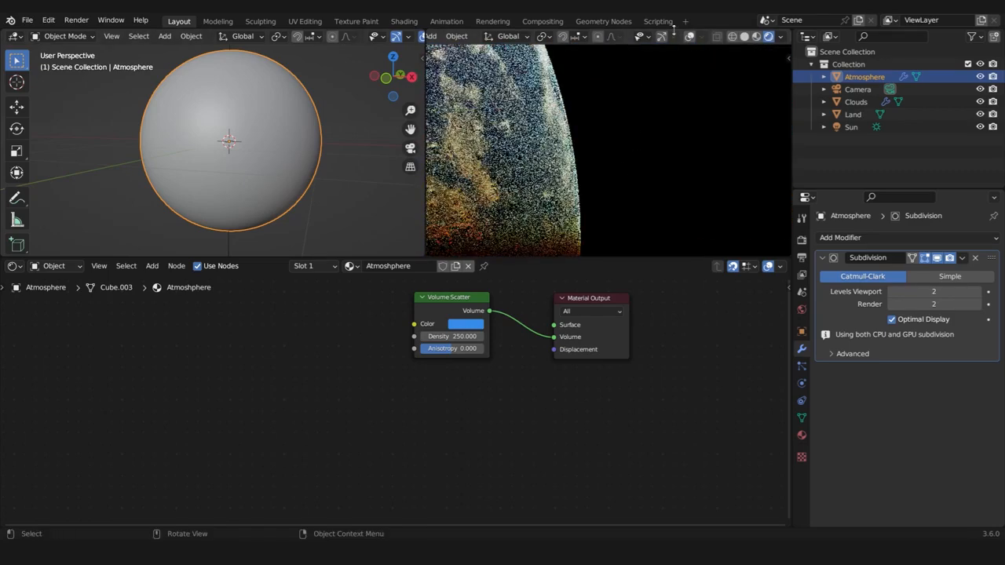
shift+middle_drag(591, 212, 620, 174)
scroll(598, 196, up, 4)
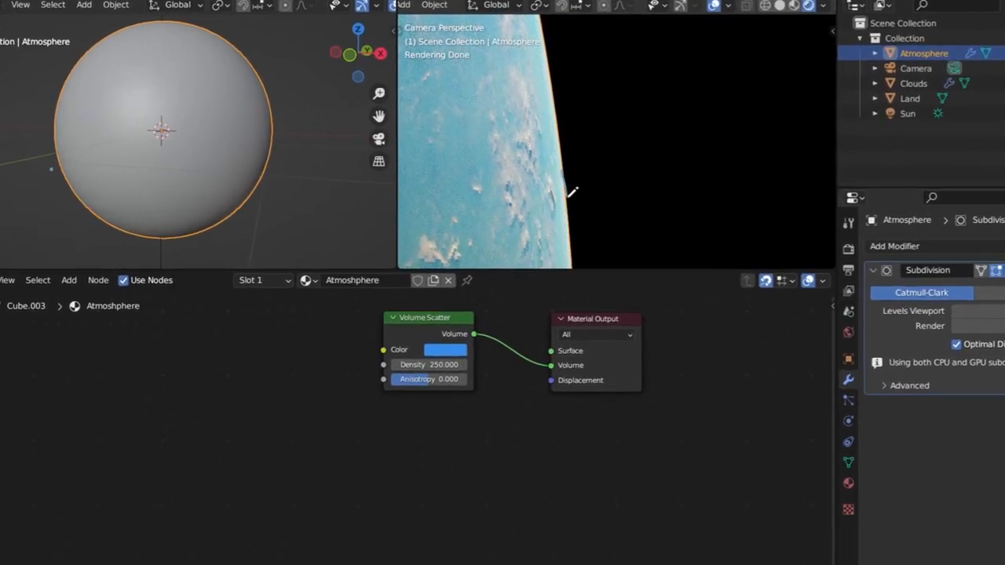
drag(567, 197, 563, 234)
drag(567, 193, 618, 183)
mouse_move(600, 186)
mouse_down()
mouse_move(610, 189)
mouse_move(604, 196)
mouse_move(625, 187)
mouse_up()
drag(571, 204, 605, 190)
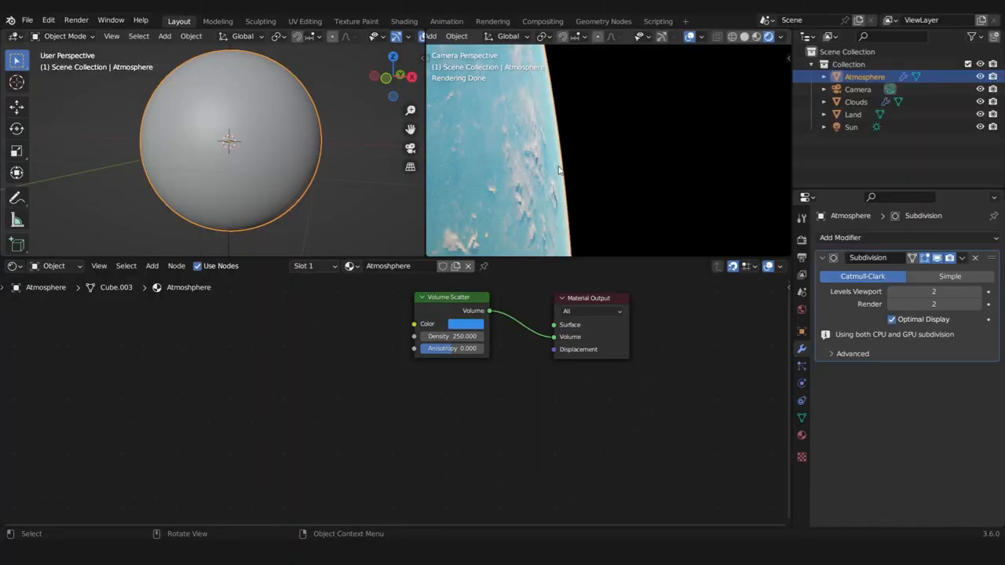
key(KP_0)
scroll(597, 165, down, 1)
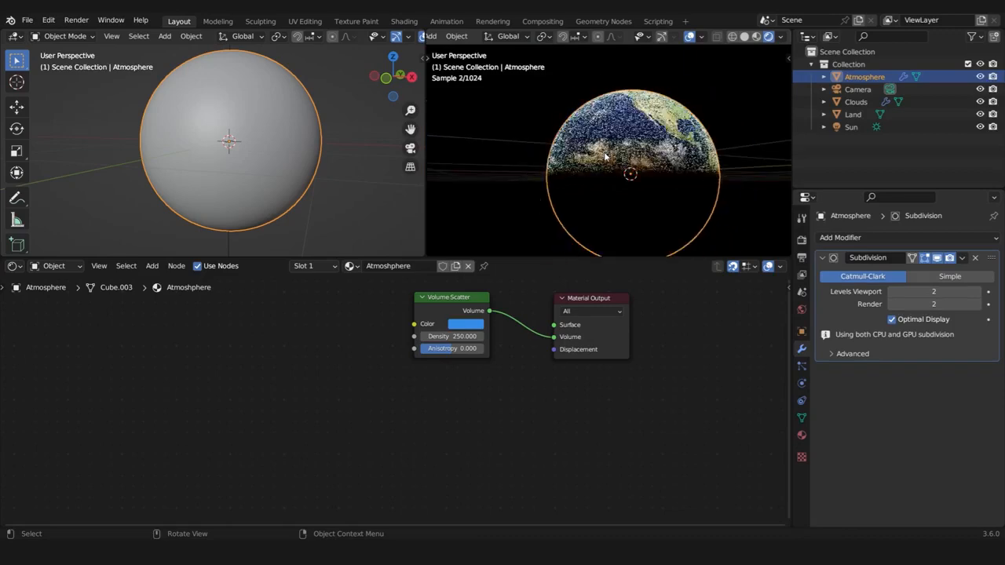
key(KP_0)
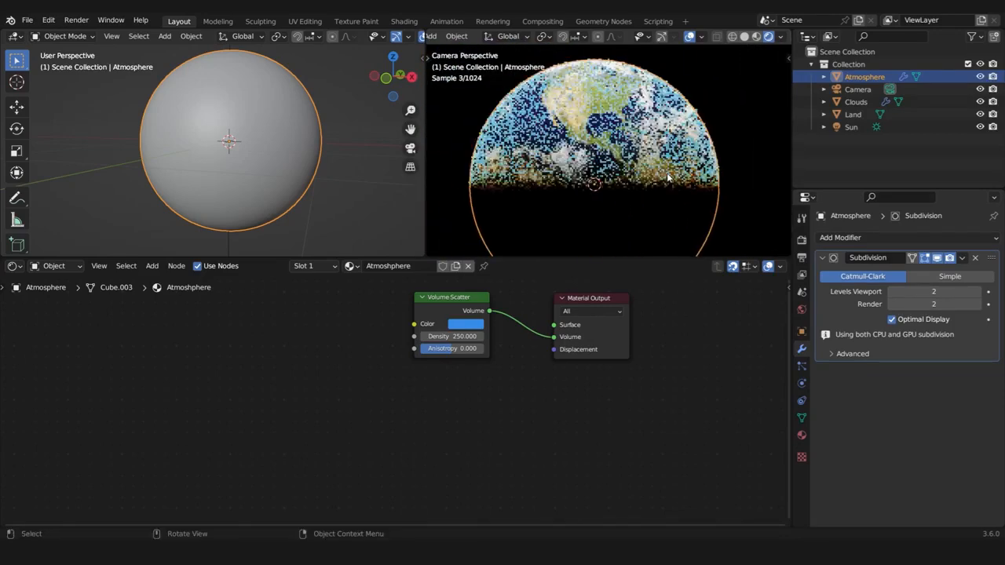
Add a Texture Coordinate node to the Atmosphere material, well ahead of the Volume Scatter node
scroll(369, 365, down, 1)
middle_drag(369, 365, 533, 368)
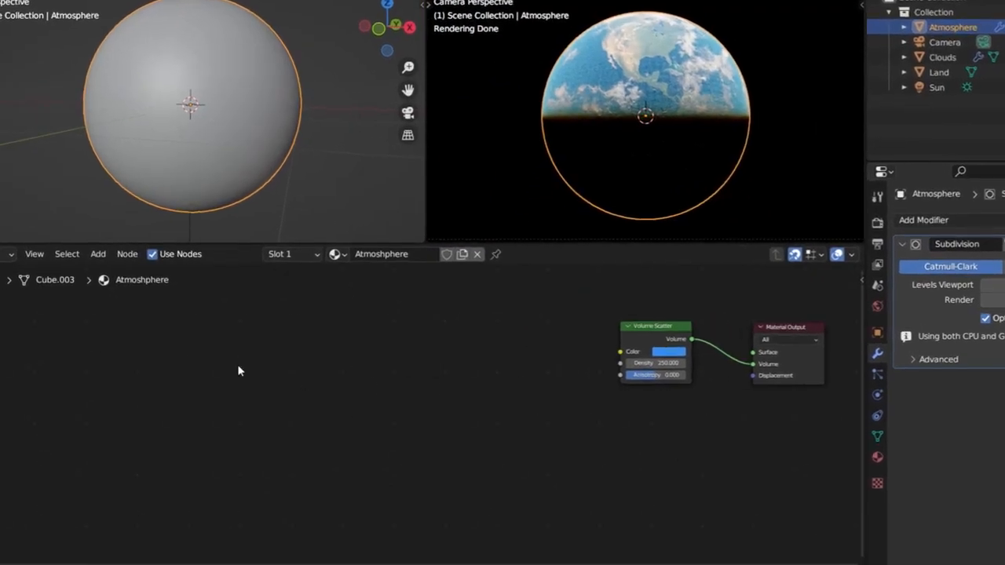
key(shift+a)
click(237, 365)
text(texture coo)
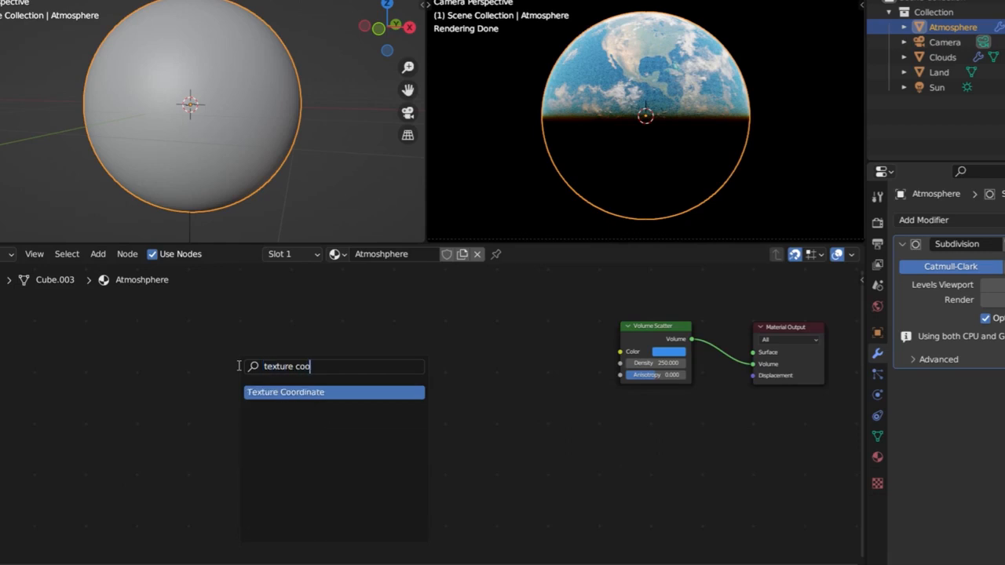
click(265, 392)
click(218, 355)
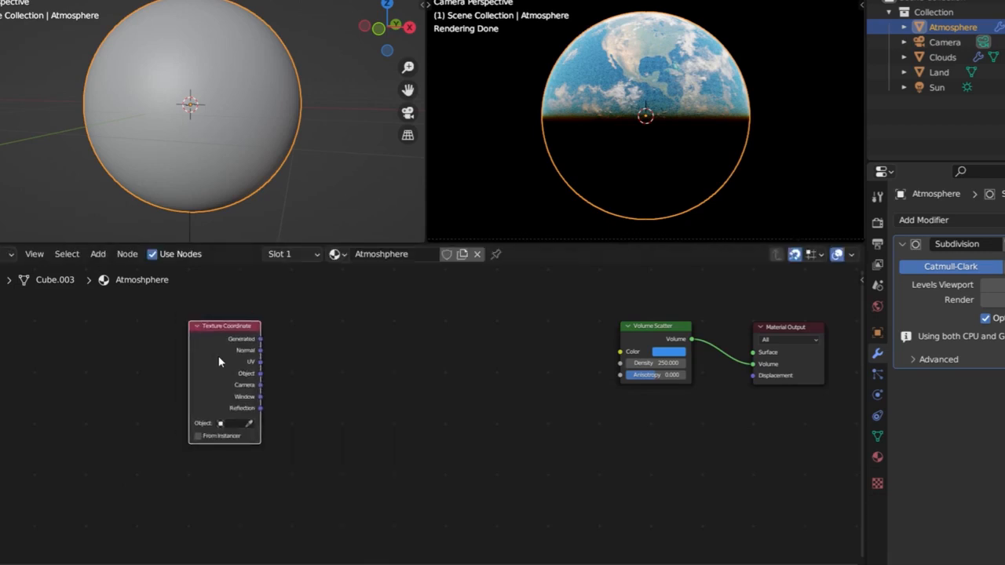
Preview the Texture Coordinate node's Object output on the sphere through the Material Output's Surface input
scroll(228, 355, up, 3)
middle_drag(263, 358, 210, 404)
scroll(196, 396, down, 1)
ctrl+shift+click(152, 376)
ctrl+shift+click(150, 376)
ctrl+shift+click(151, 376)
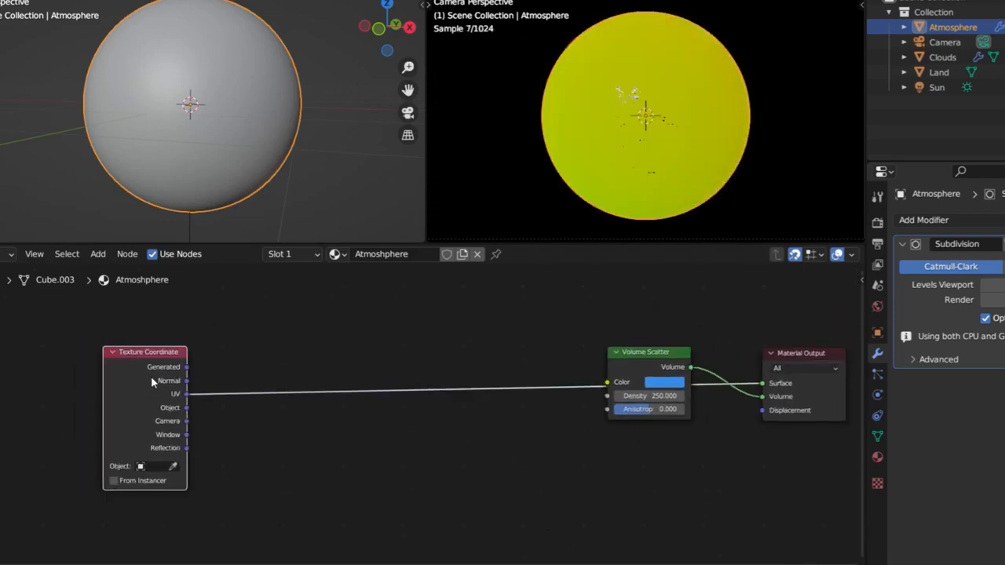
ctrl+shift+click(151, 376)
Examine the Object coordinate colors on the rendered Atmosphere sphere from several sides
scroll(737, 146, up, 2)
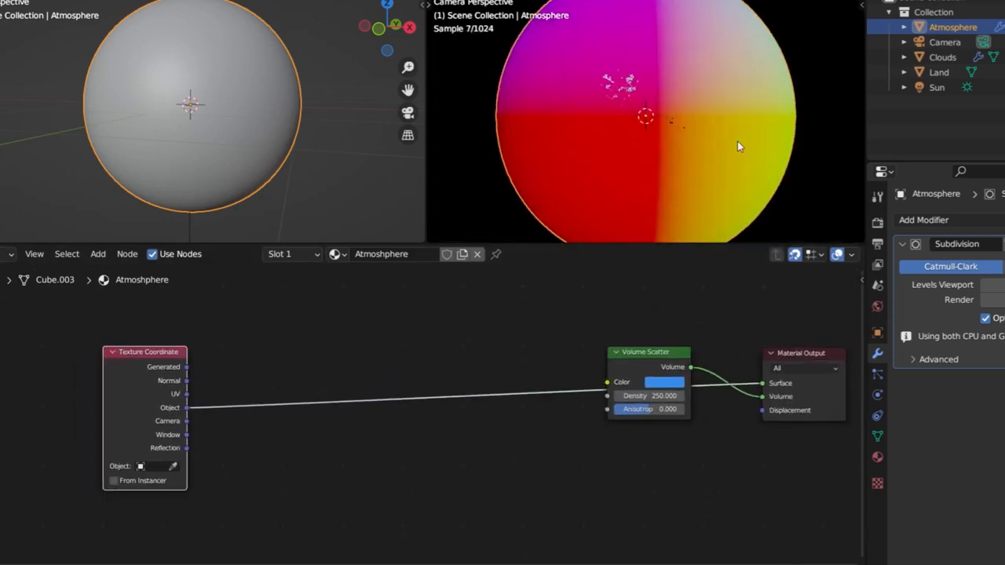
middle_drag(737, 142, 655, 117)
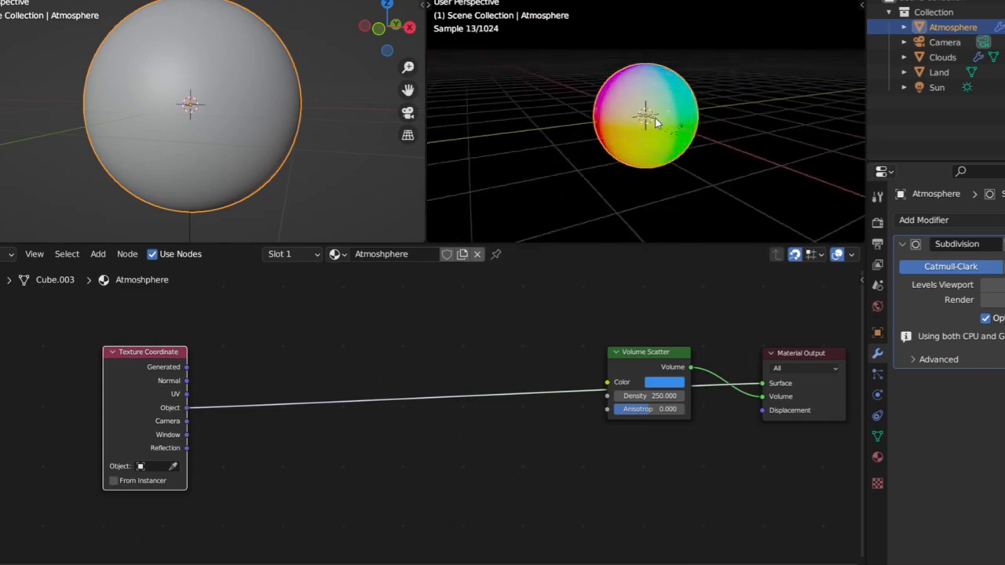
scroll(667, 130, up, 2)
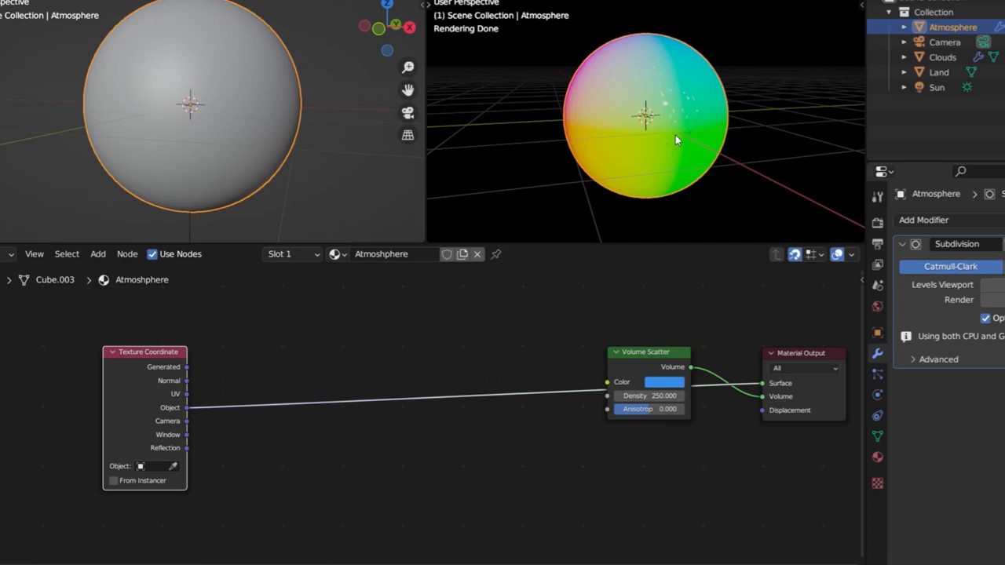
middle_drag(675, 135, 522, 151)
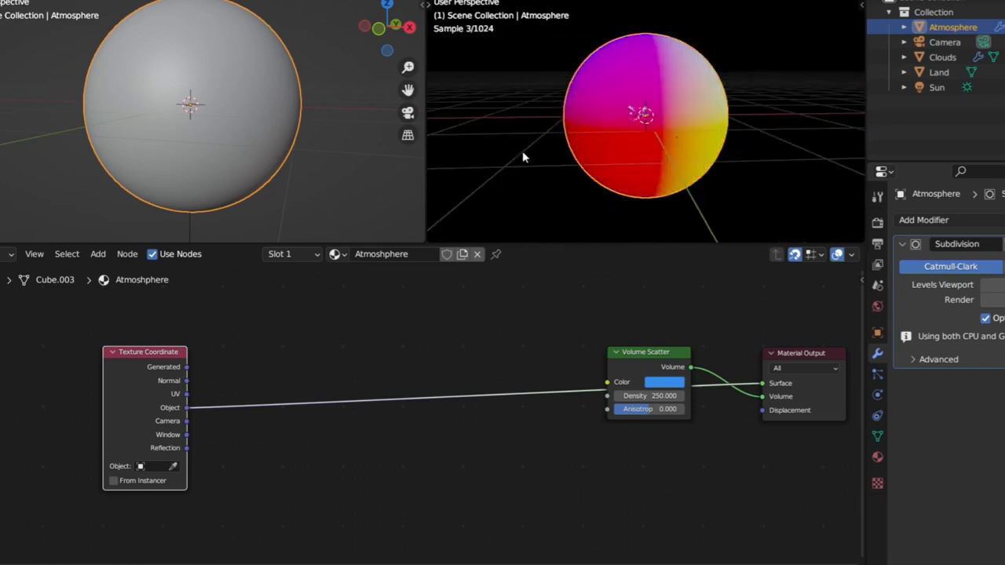
scroll(530, 126, up, 2)
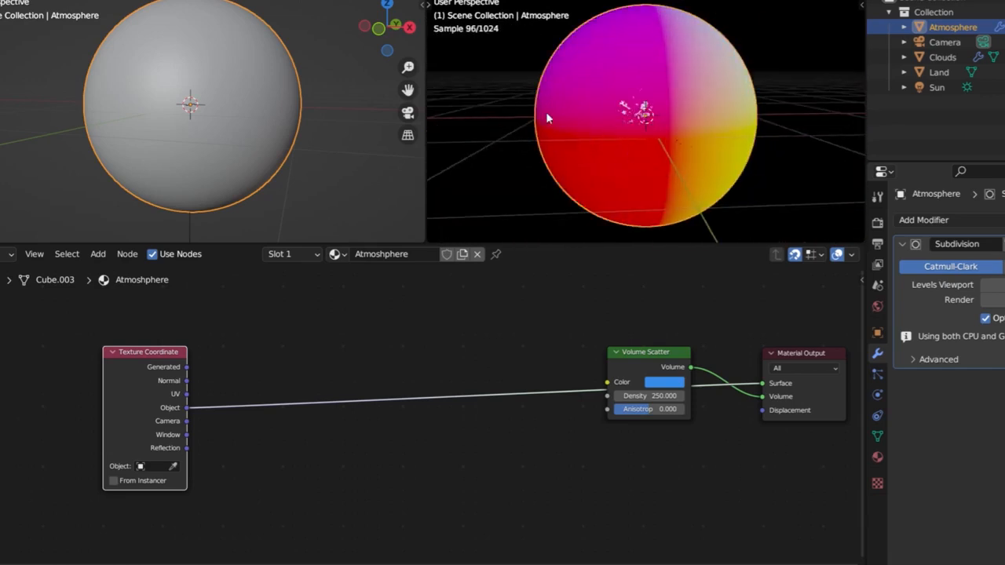
middle_drag(588, 148, 667, 126)
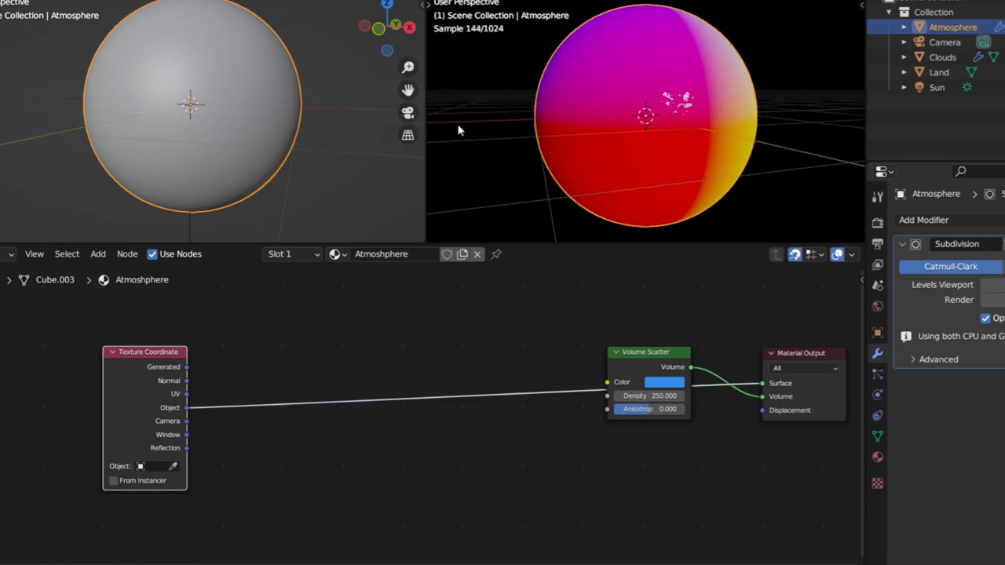
middle_drag(614, 140, 649, 143)
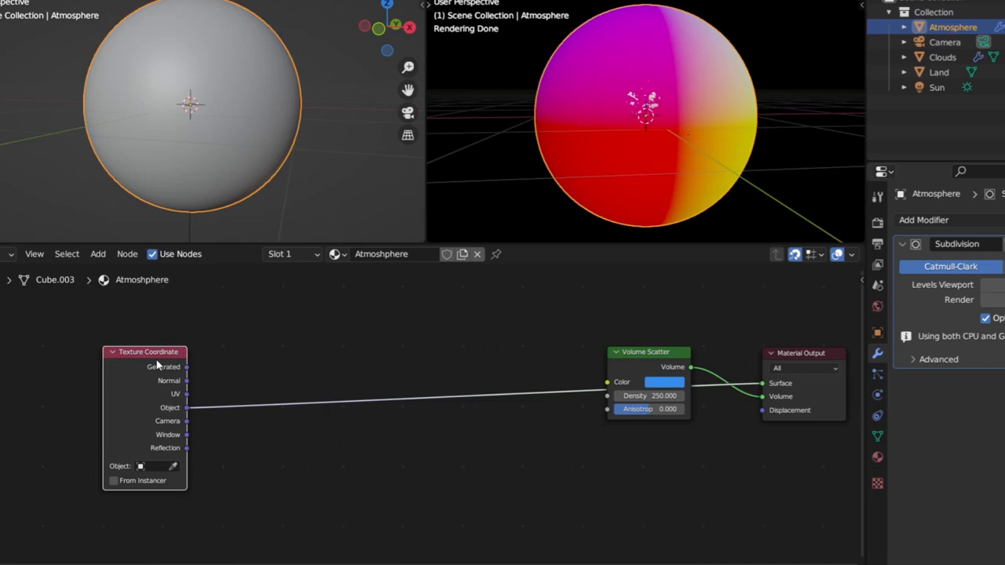
Make room beside the Texture Coordinate node, insert a Vector Math node into its Object link and set the operation to Length
drag(156, 365, 97, 353)
key(shift+a)
text(vecto)
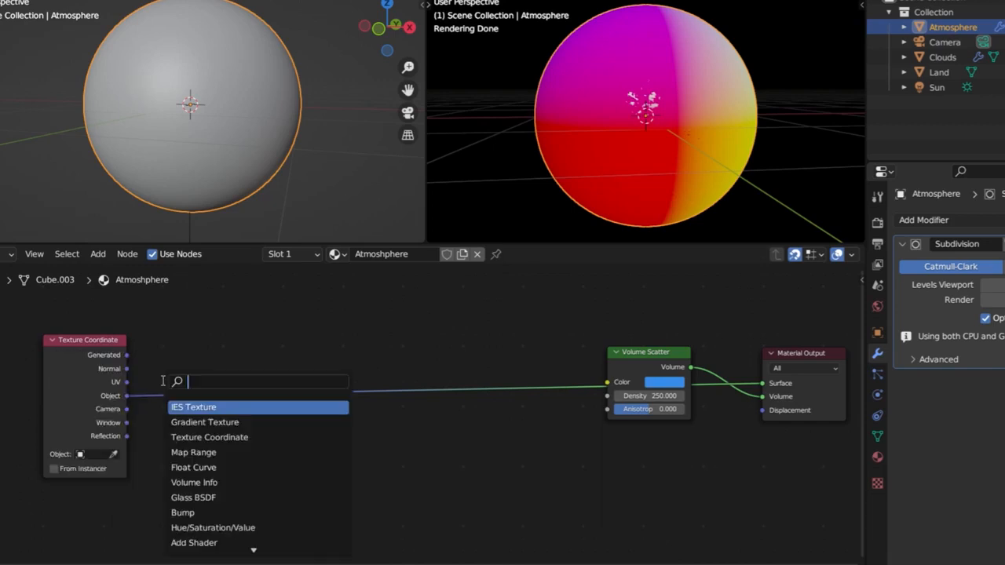
text(r mat)
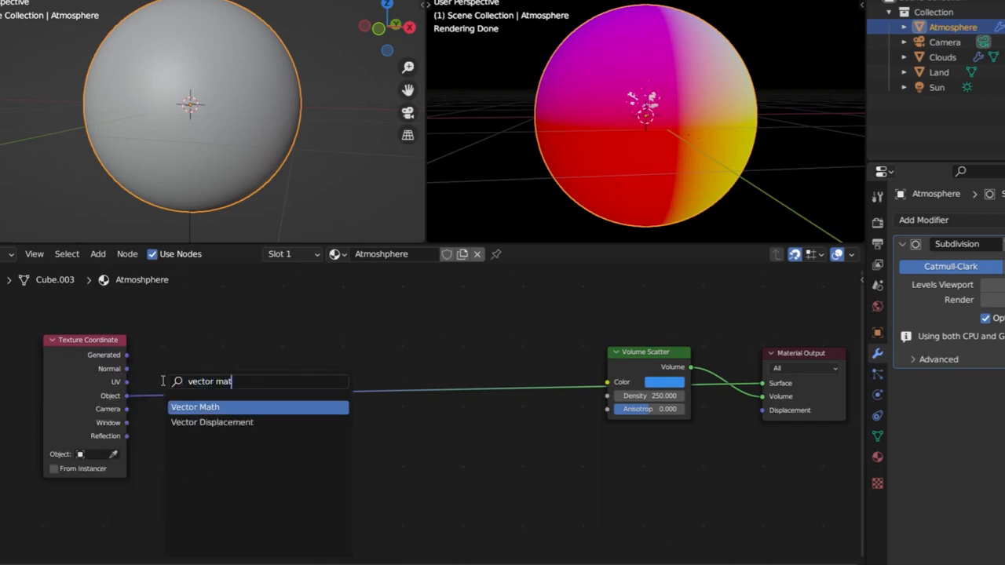
key(Return)
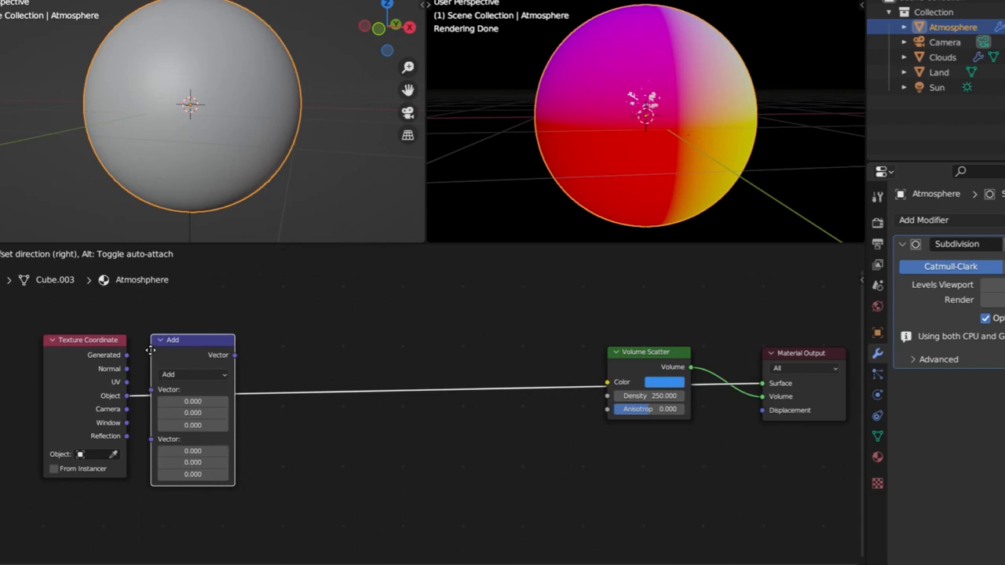
click(149, 350)
scroll(197, 350, up, 3)
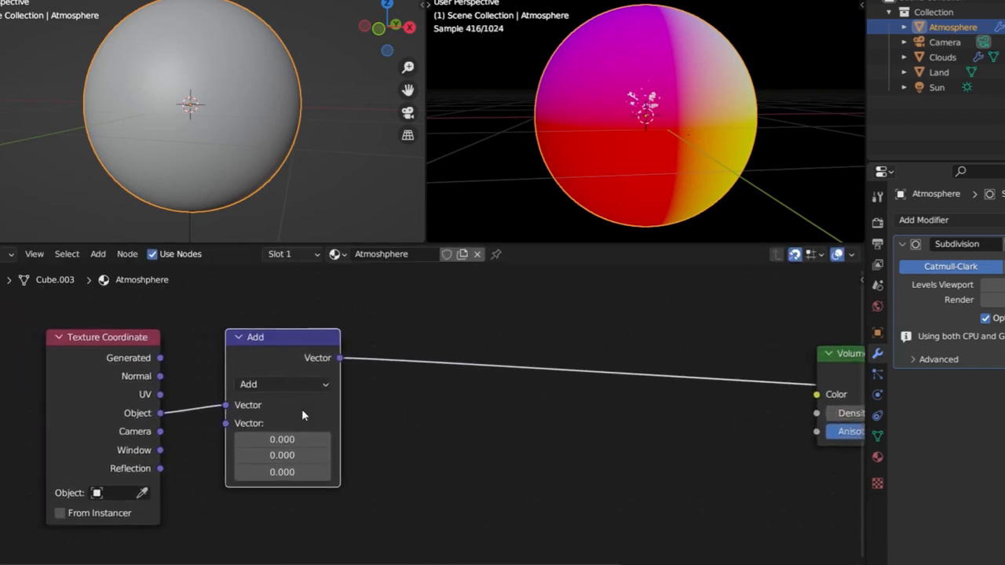
click(290, 385)
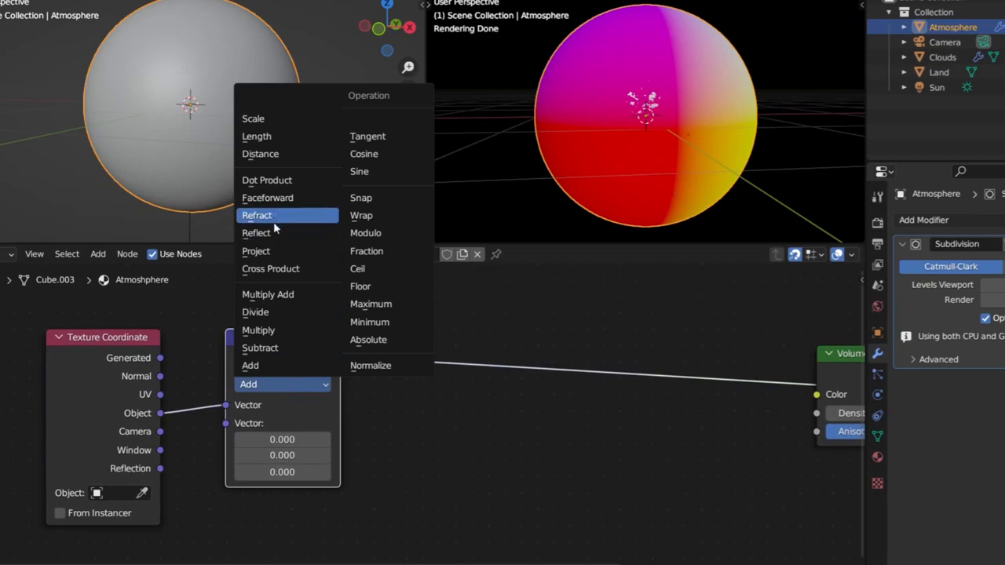
click(266, 136)
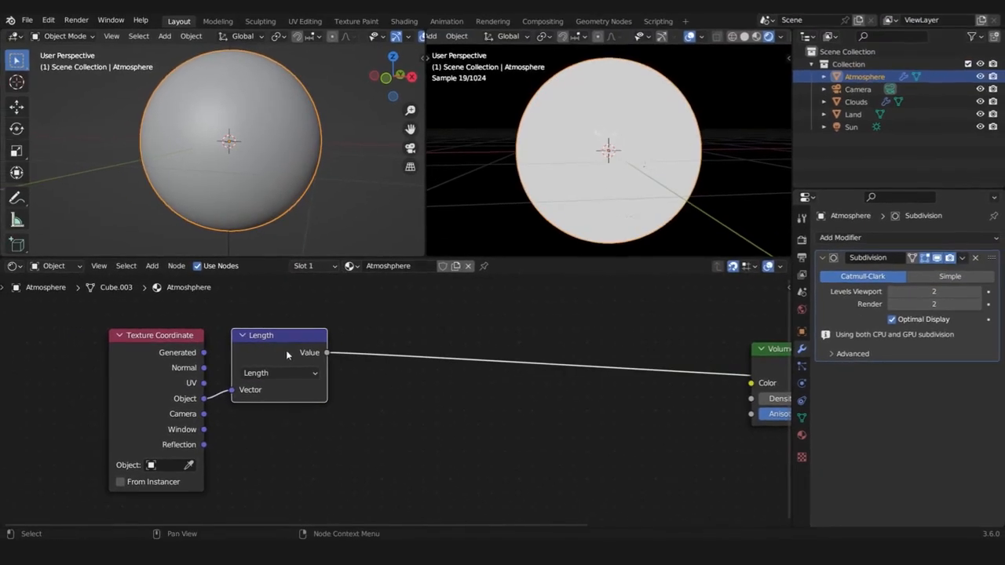
Hide the Clouds object in the viewport and inspect the Length preview on the Atmosphere sphere
scroll(620, 157, up, 1)
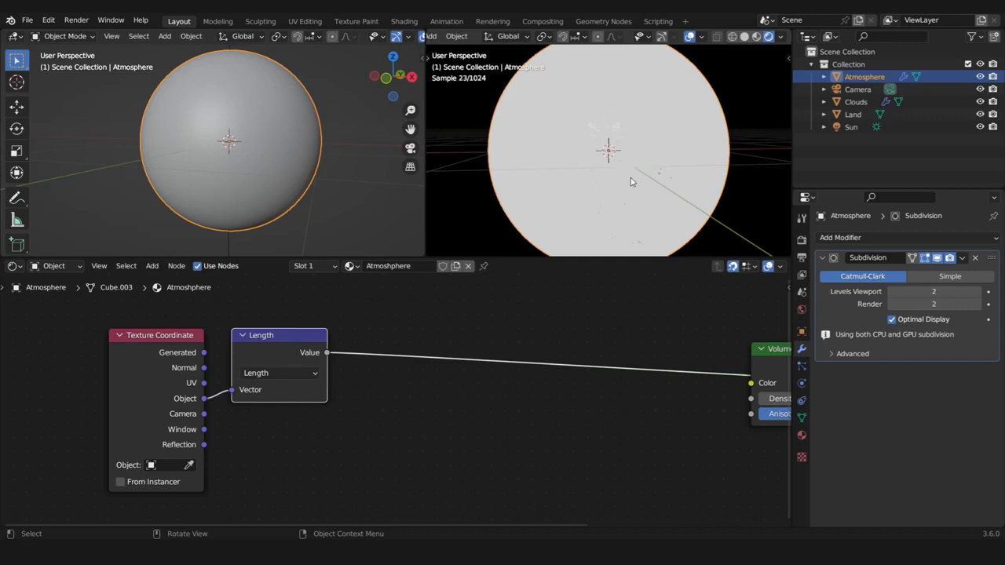
click(981, 102)
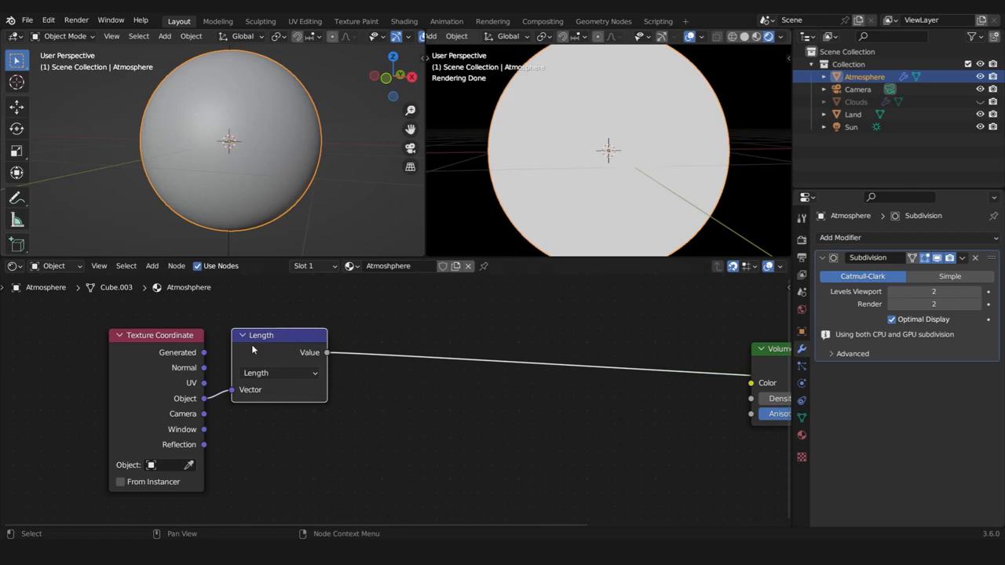
middle_drag(652, 227, 642, 132)
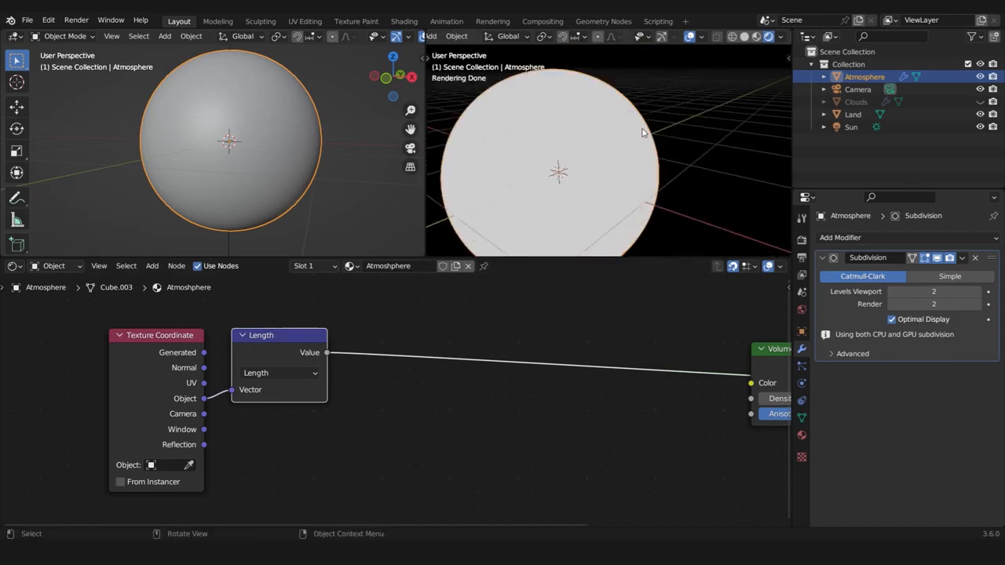
scroll(642, 129, up, 2)
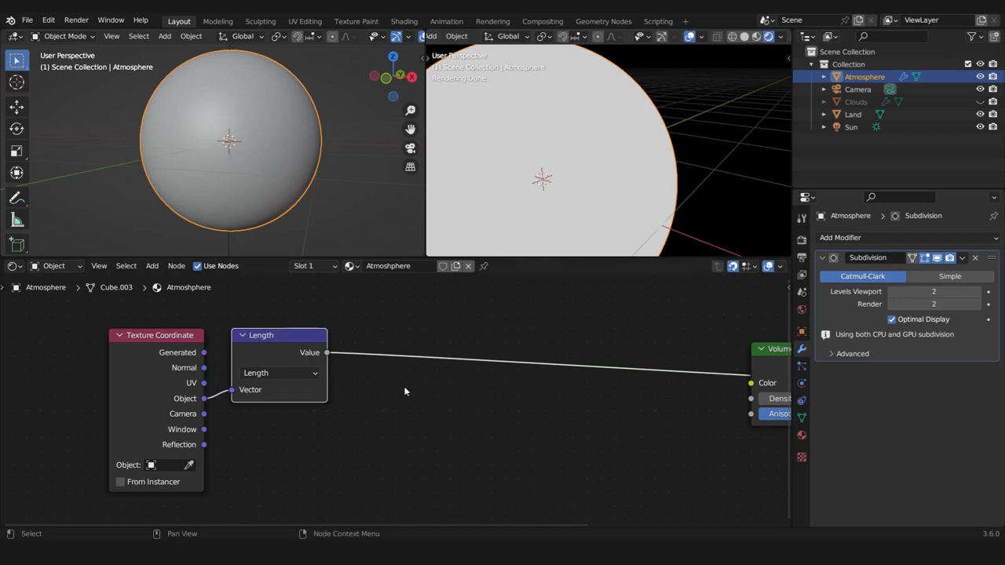
Try moving the Length link from the Material Output's Surface input to its Volume input
scroll(364, 392, down, 3)
middle_drag(753, 448, 525, 412)
scroll(607, 417, up, 1)
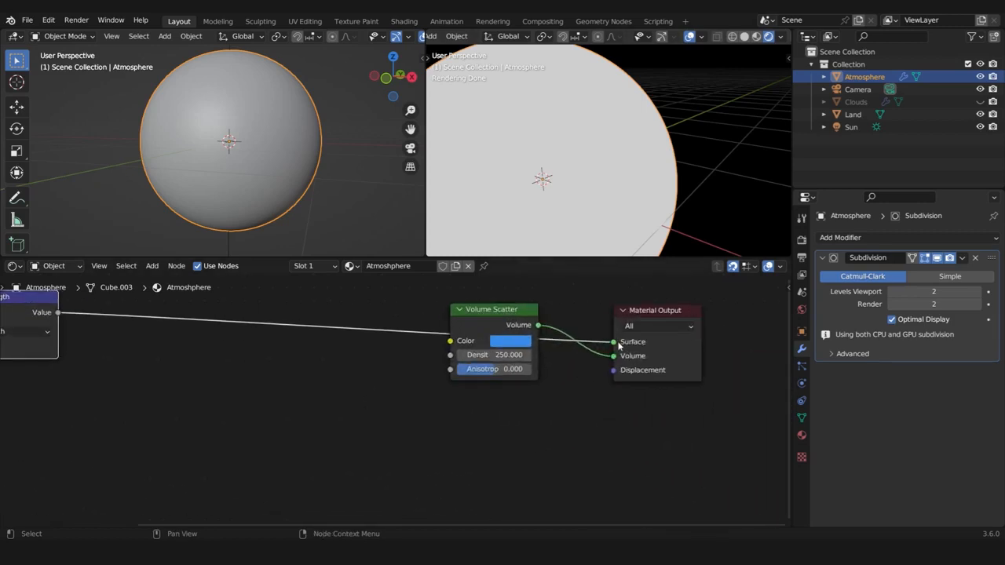
drag(614, 342, 615, 358)
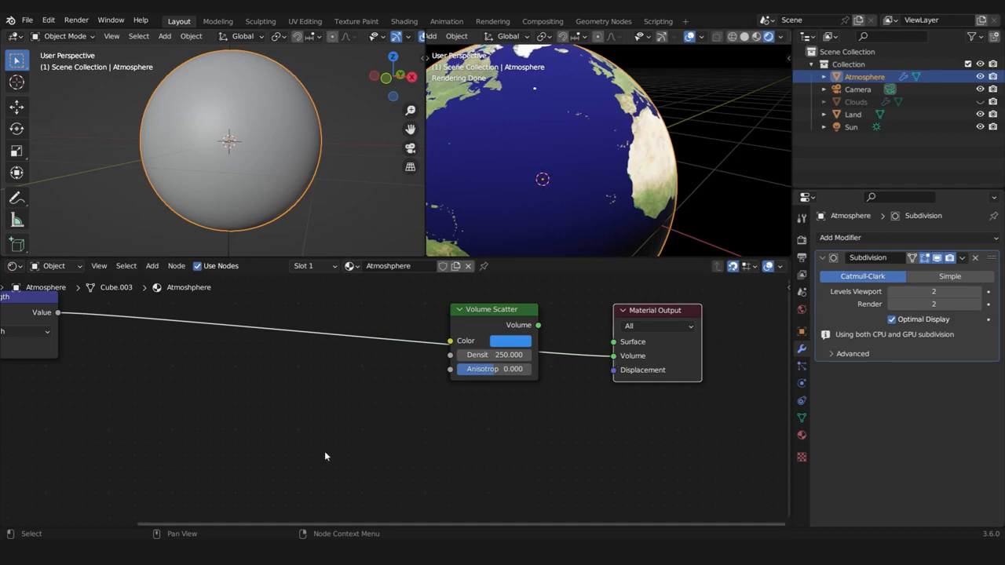
Preview the Length value on the Surface input again and cut its link to the Volume input
scroll(324, 451, down, 1)
middle_drag(132, 329, 336, 352)
scroll(280, 338, up, 1)
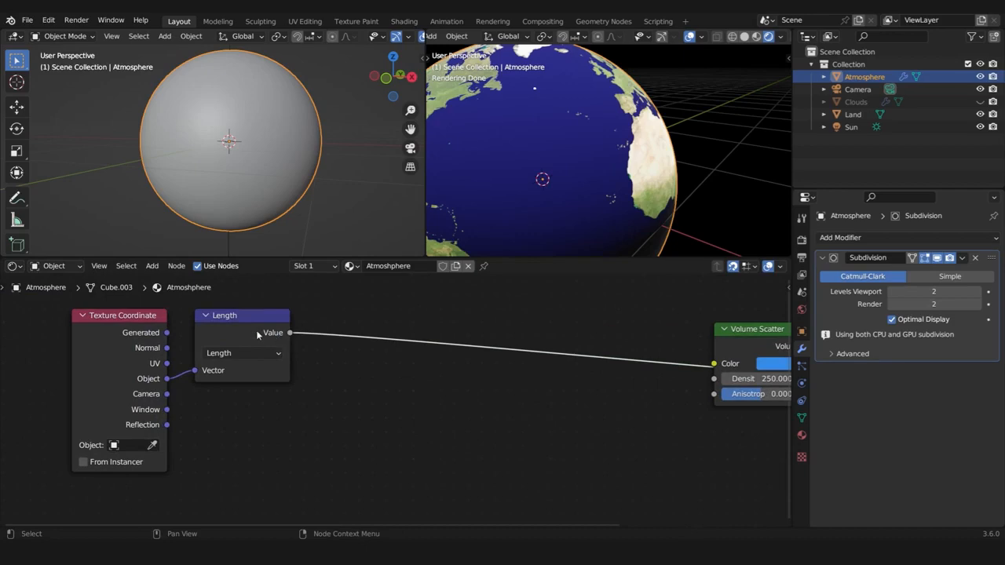
ctrl+shift+click(255, 332)
ctrl+scroll(413, 403, down, 5)
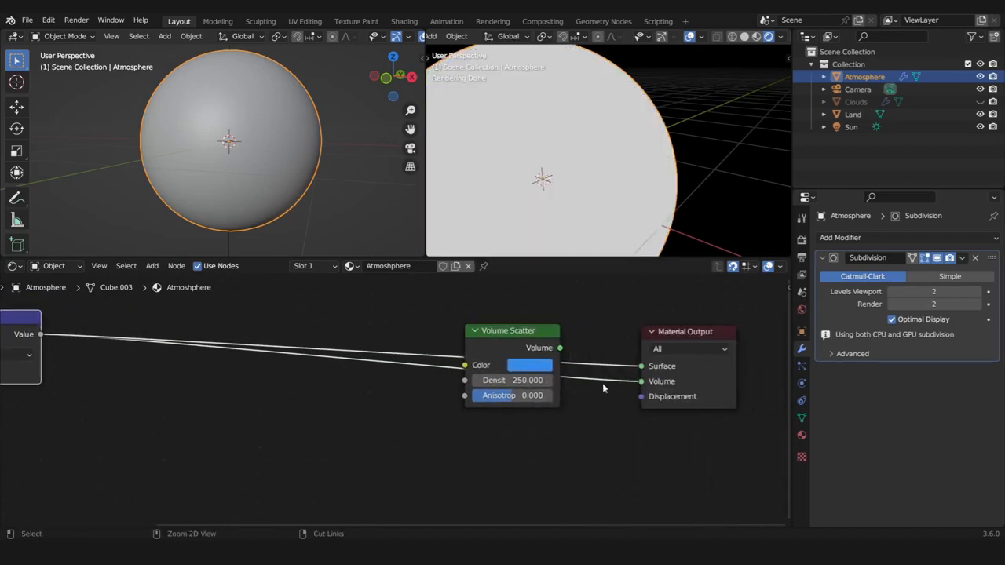
ctrl+scroll(329, 406, up, 5)
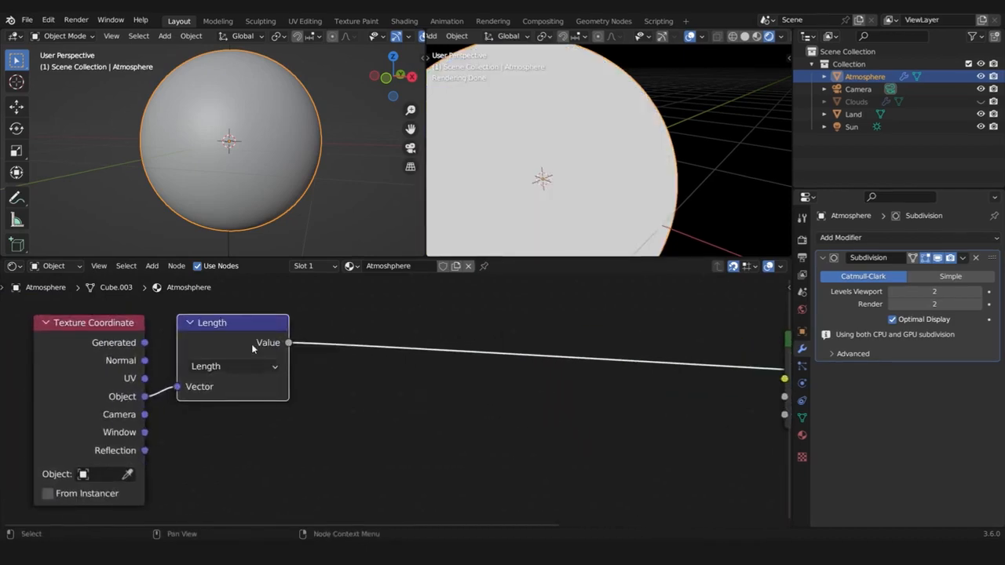
Add a Math node and insert it into the link between the Length node and the Material Output
key(shift+a)
click(252, 346)
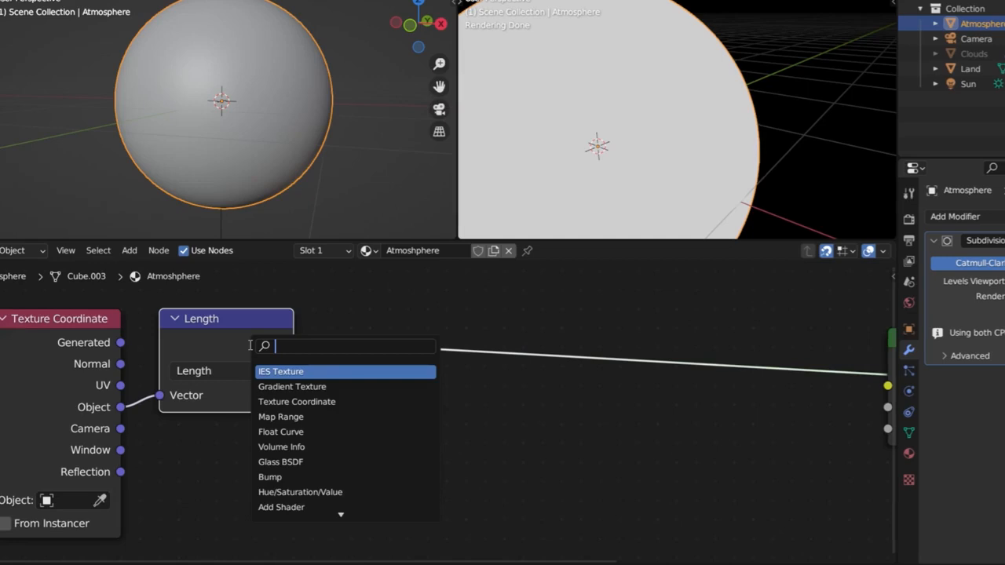
text(math)
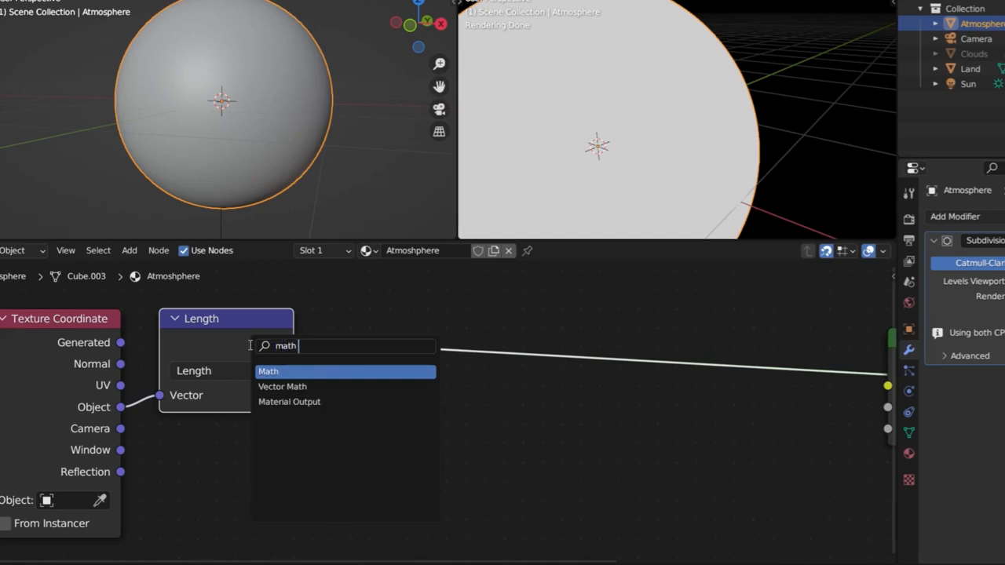
key(Return)
click(373, 394)
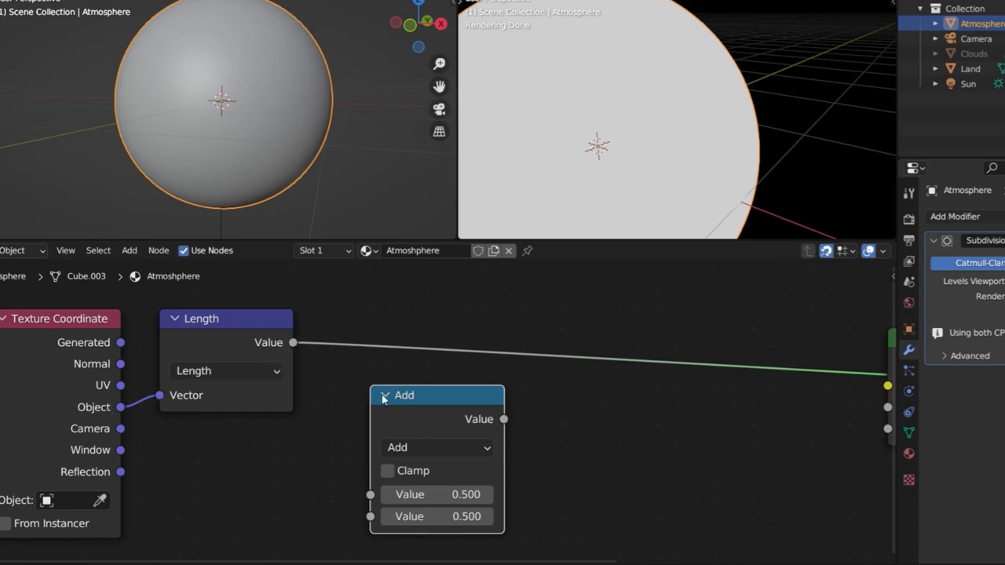
drag(420, 423, 383, 332)
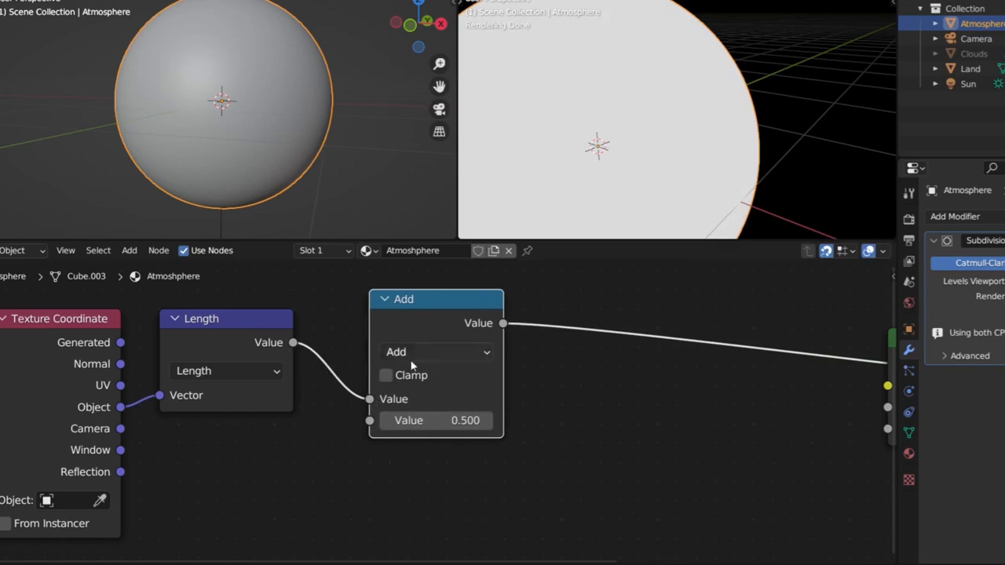
Set the Math node's operation to Subtract and its second value to 1
click(412, 353)
click(424, 138)
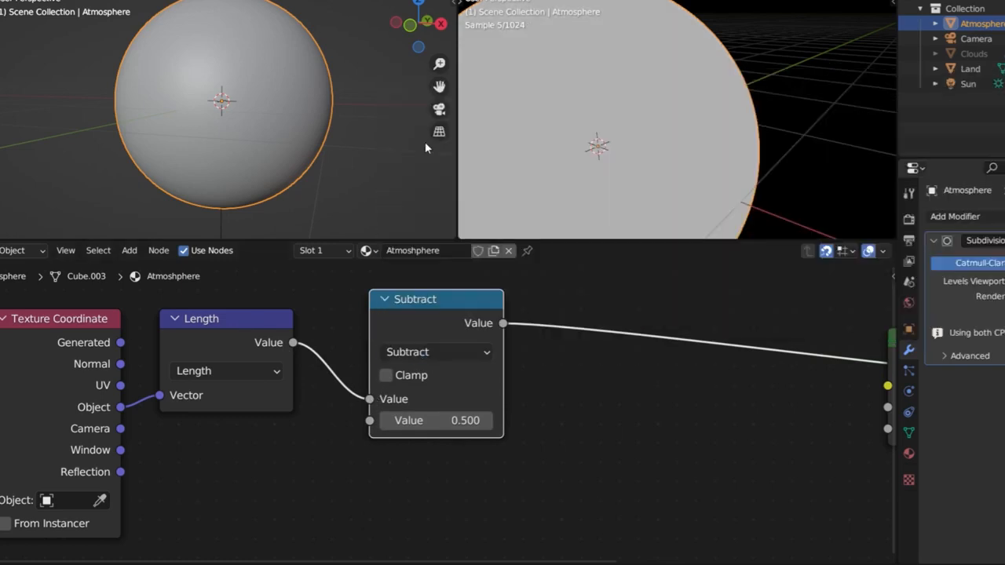
click(452, 421)
text(1)
key(Return)
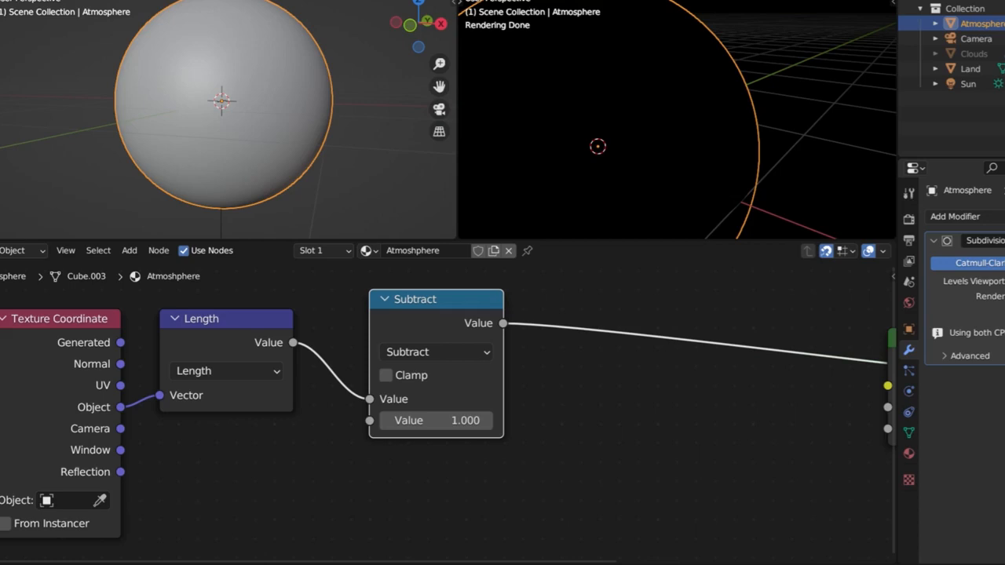
Move the Subtract node closer to the Length node, level with it, and frame the whole sphere in the rendered view
click(209, 318)
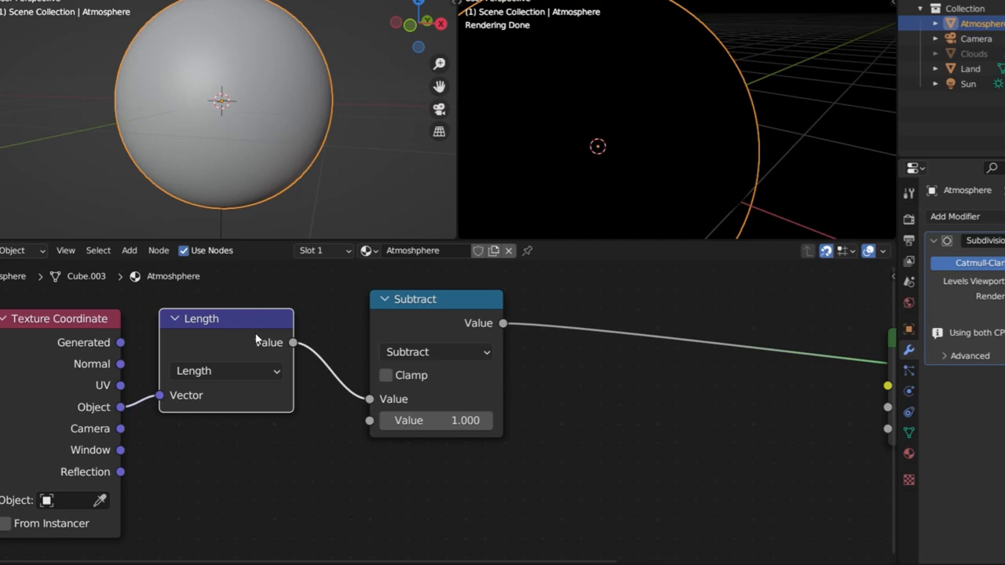
drag(438, 294, 396, 334)
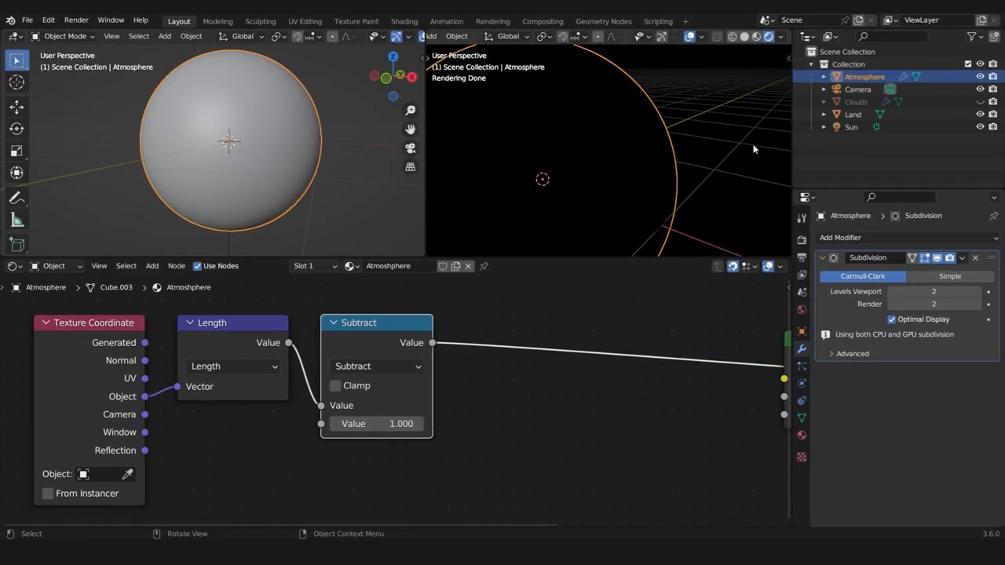
ctrl+middle_drag(605, 168, 632, 196)
shift+middle_drag(635, 183, 659, 172)
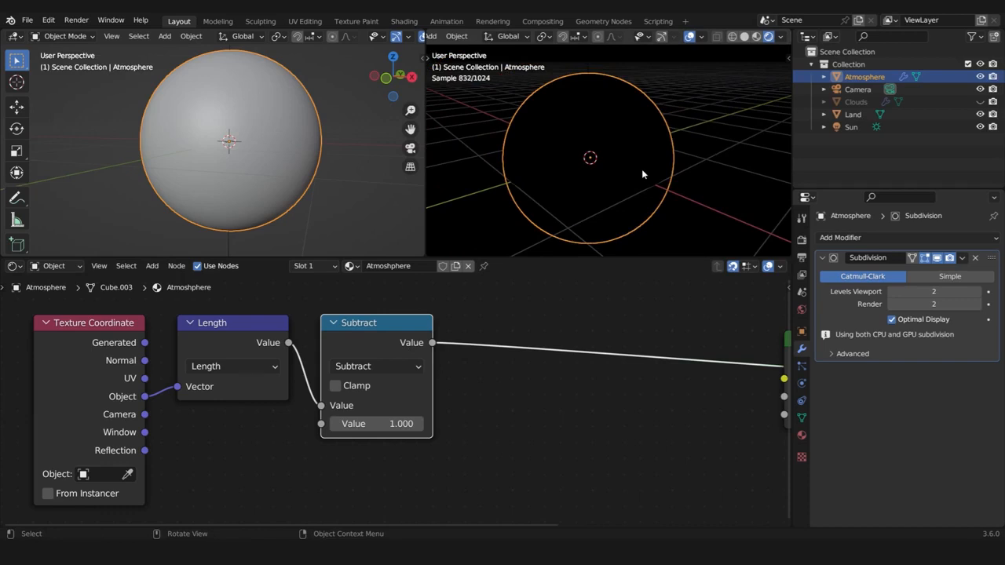
Link the Subtract value to the Volume Scatter's Density and the scatter's Volume to the Material Output's Volume, placing the scatter between them
scroll(674, 304, down, 1)
middle_drag(644, 350, 405, 346)
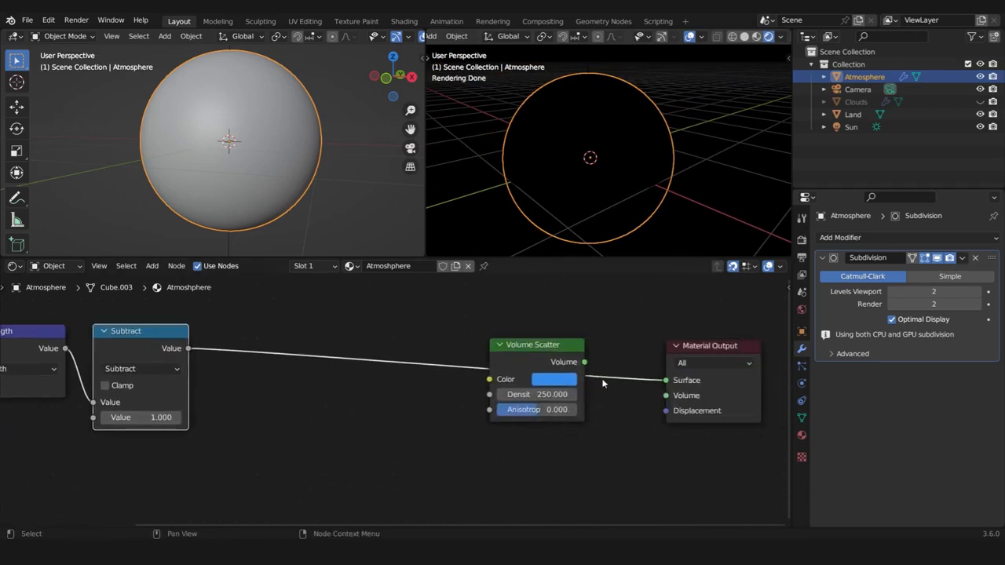
drag(549, 346, 563, 277)
drag(188, 376, 503, 326)
drag(599, 294, 601, 296)
drag(631, 351, 606, 408)
drag(552, 304, 470, 357)
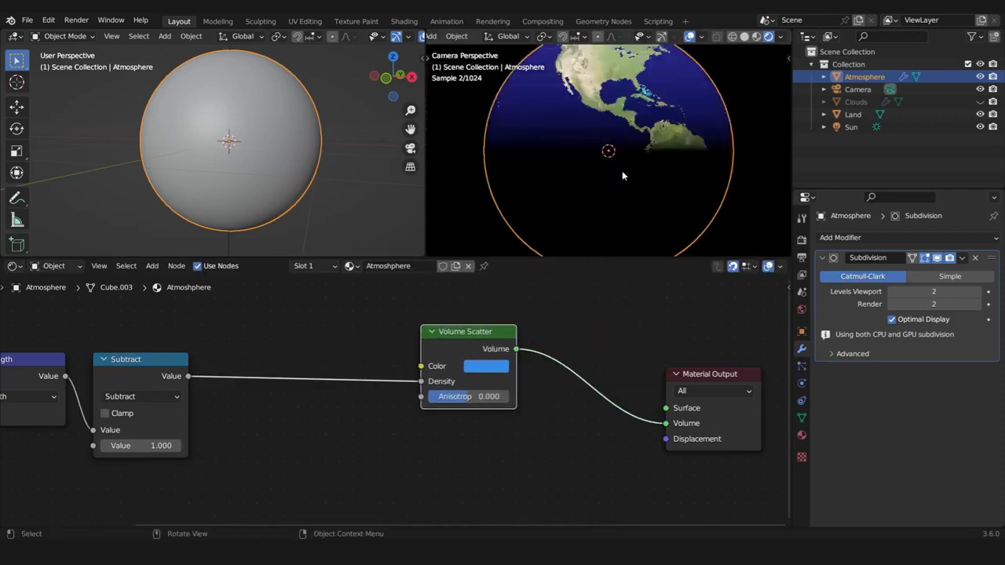
Show the rendered viewport through the camera and hide its overlays
key(KP_0)
click(361, 434)
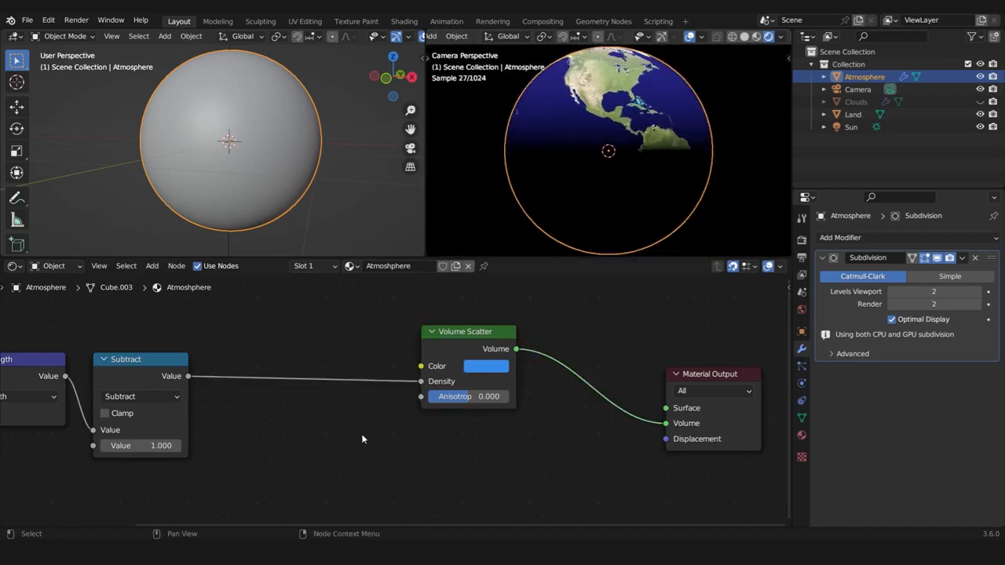
click(689, 36)
Add a Math node and insert it into the link between the Subtract node and the Volume Scatter's Density
middle_drag(123, 379, 205, 367)
scroll(205, 368, up, 2)
key(shift+a)
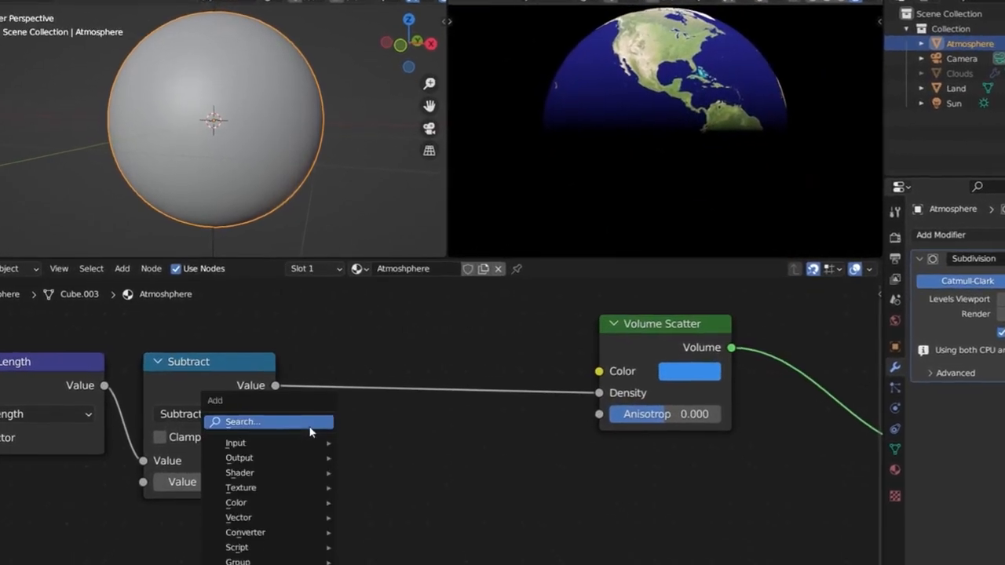
click(309, 397)
text(mul)
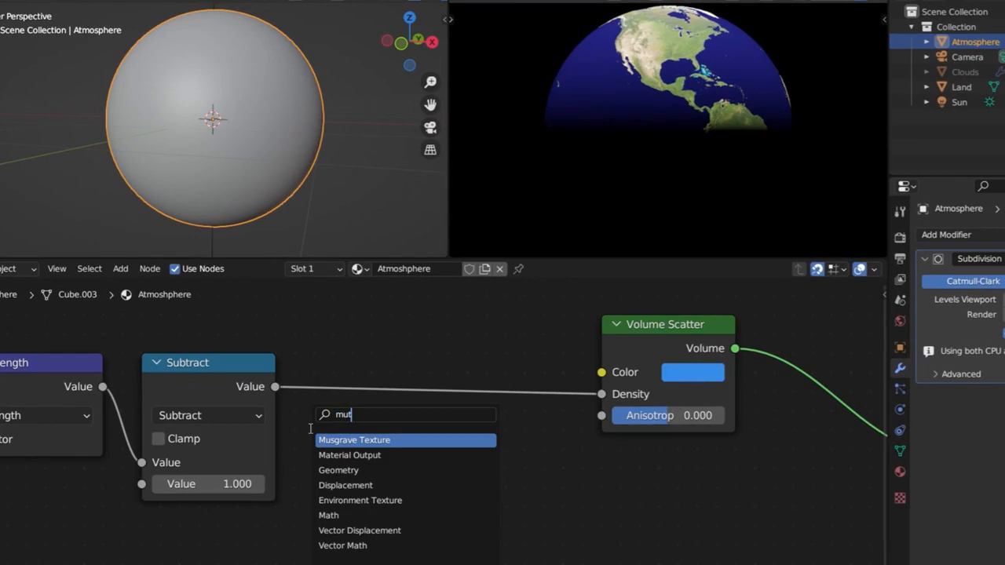
key(BackSpace)
key(BackSpace)
key(BackSpace)
text(math)
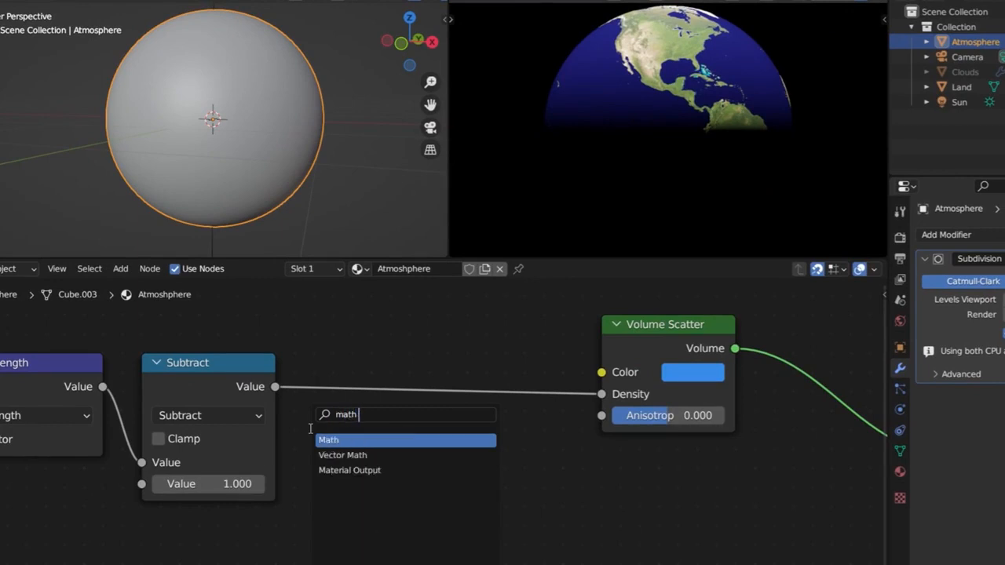
click(353, 440)
click(336, 360)
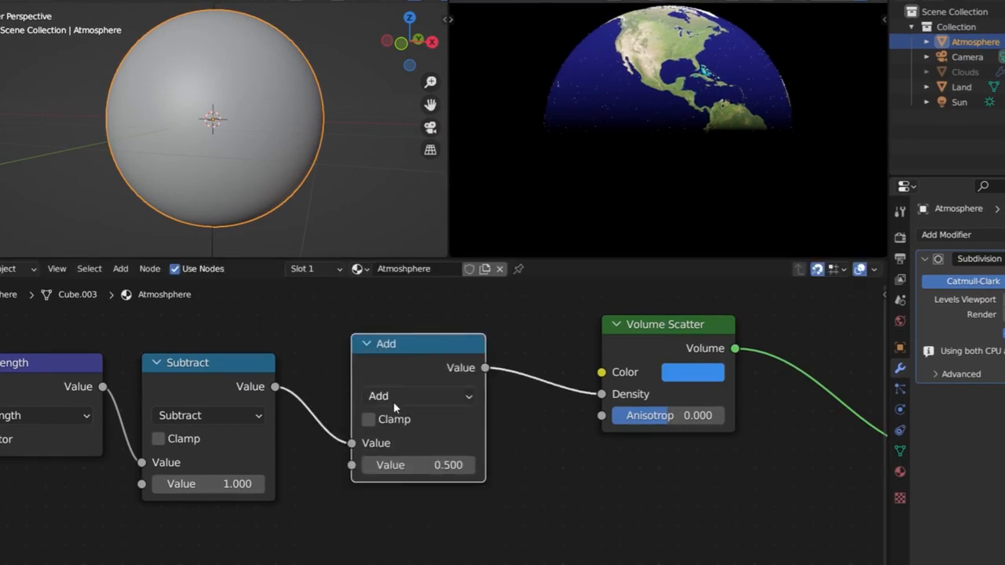
Set the new Math node's operation to Multiply and place it beside the Subtract node, level with it
click(397, 399)
click(399, 196)
drag(450, 342, 412, 361)
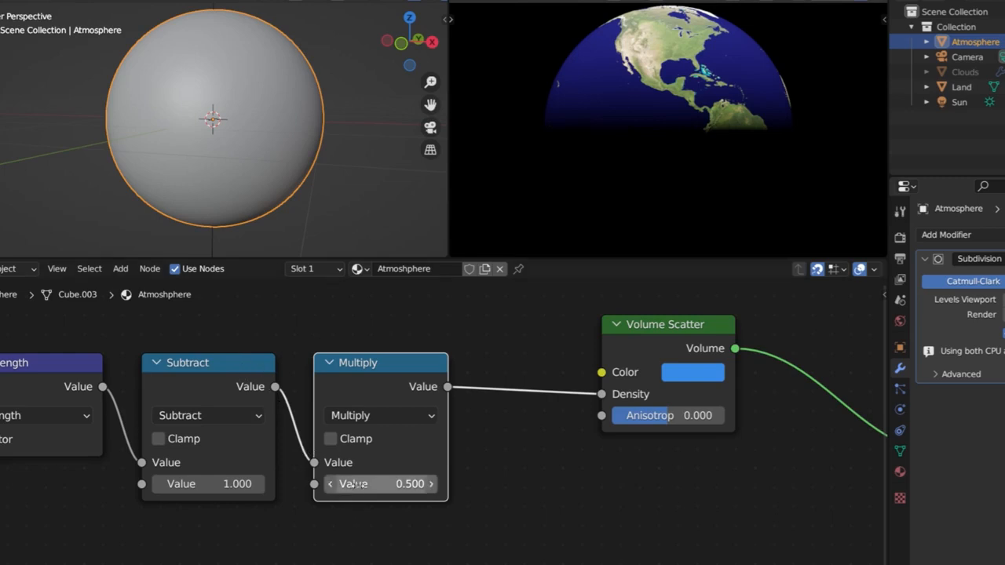
Try 200 as the Multiply node's second value
click(359, 484)
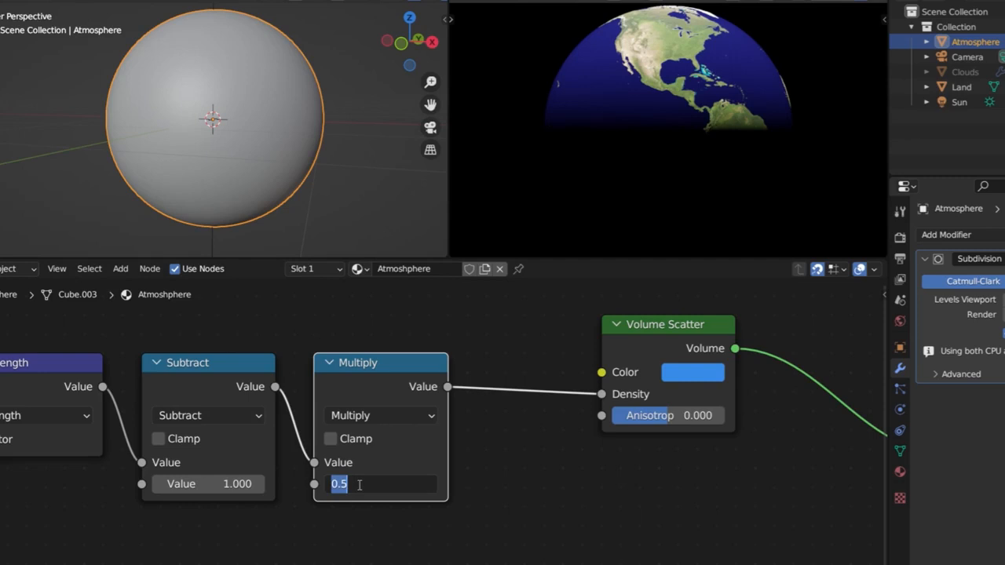
text(200)
key(Return)
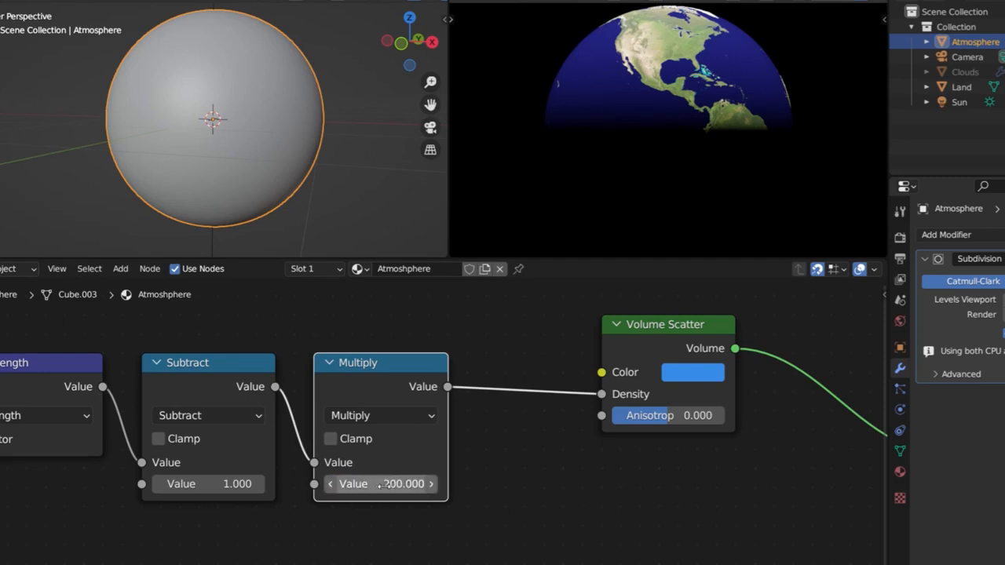
Set the Multiply node's second value to 250
click(388, 485)
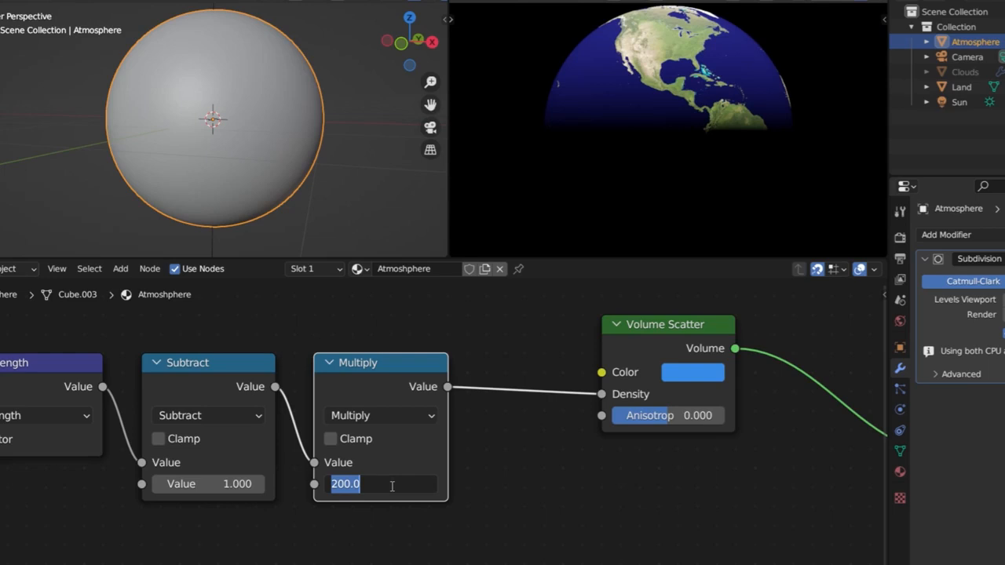
text(20)
key(Return)
click(391, 485)
text(250)
key(Return)
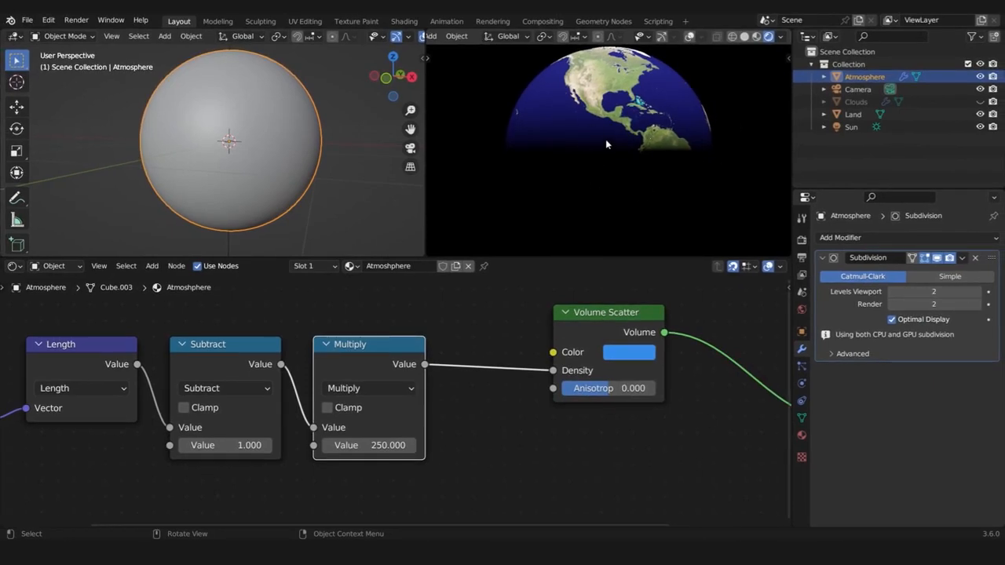
Move the Multiply, Volume Scatter and Material Output nodes away from the Subtract node to open a gap after it
scroll(392, 372, down, 3)
drag(318, 399, 386, 371)
drag(534, 327, 432, 352)
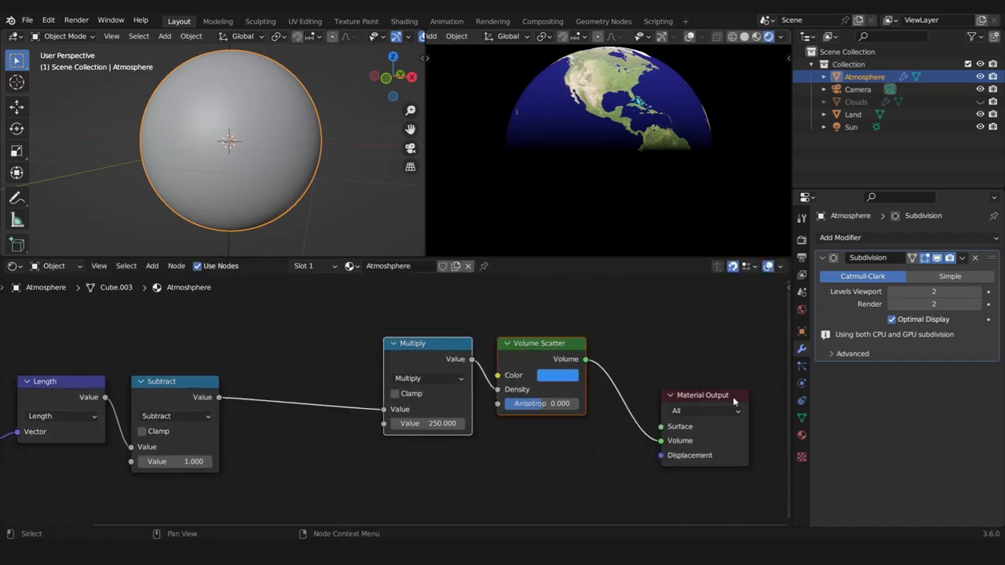
drag(733, 398, 771, 397)
drag(683, 332, 502, 367)
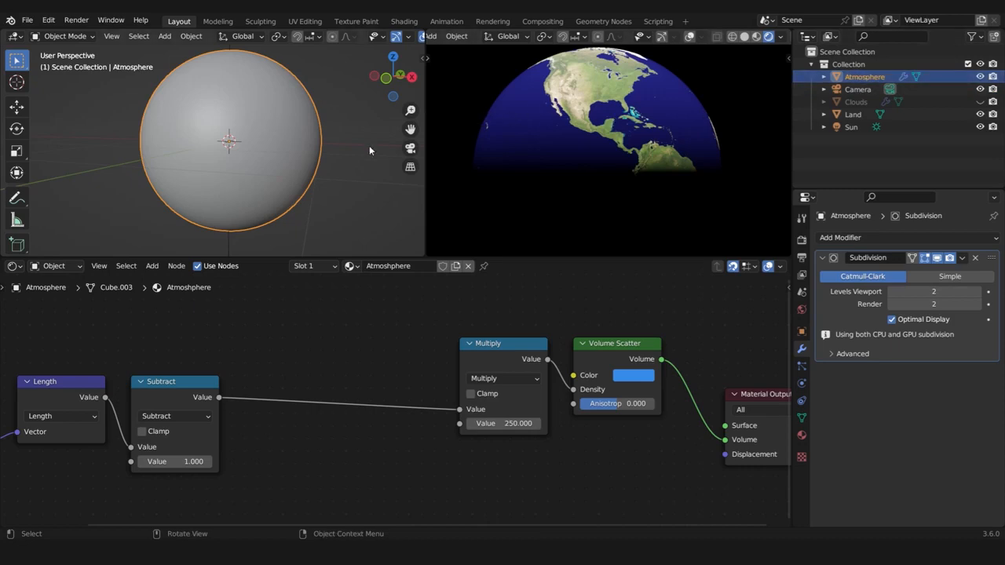
Try scaling up the Atmosphere sphere by about 1.31
key(s)
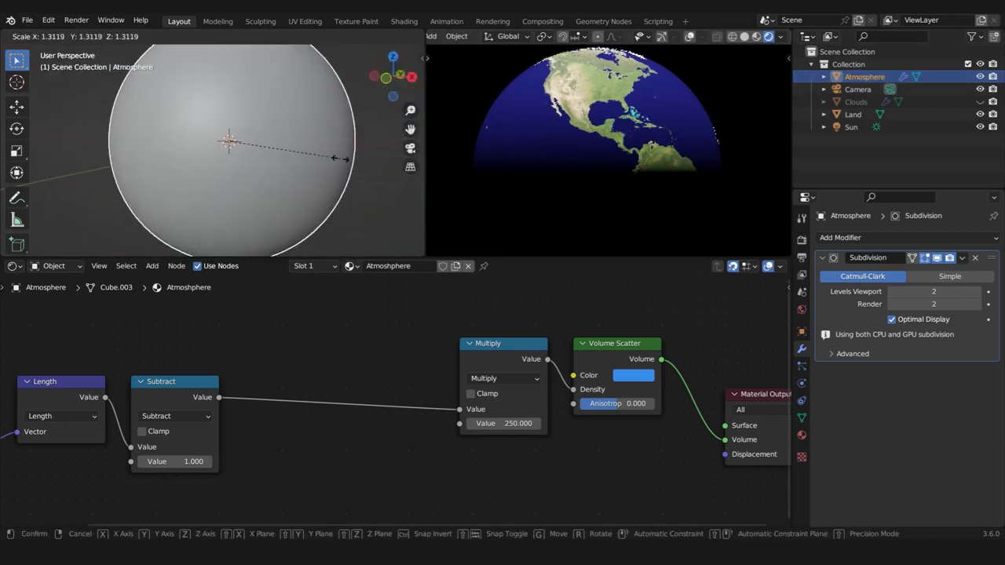
click(298, 152)
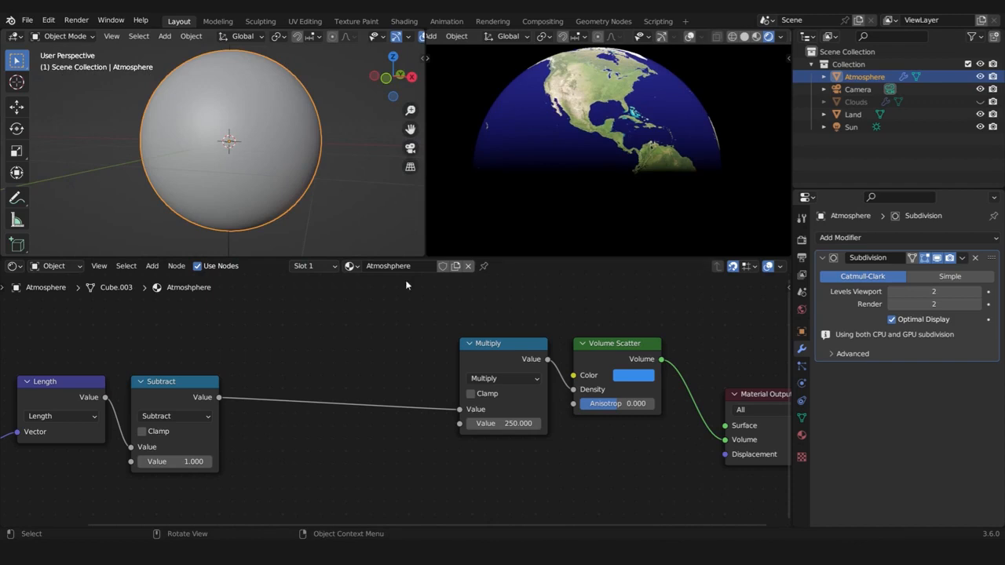
Add a Displacement node below the Volume Scatter node
middle_drag(657, 462, 601, 432)
middle_drag(590, 465, 597, 429)
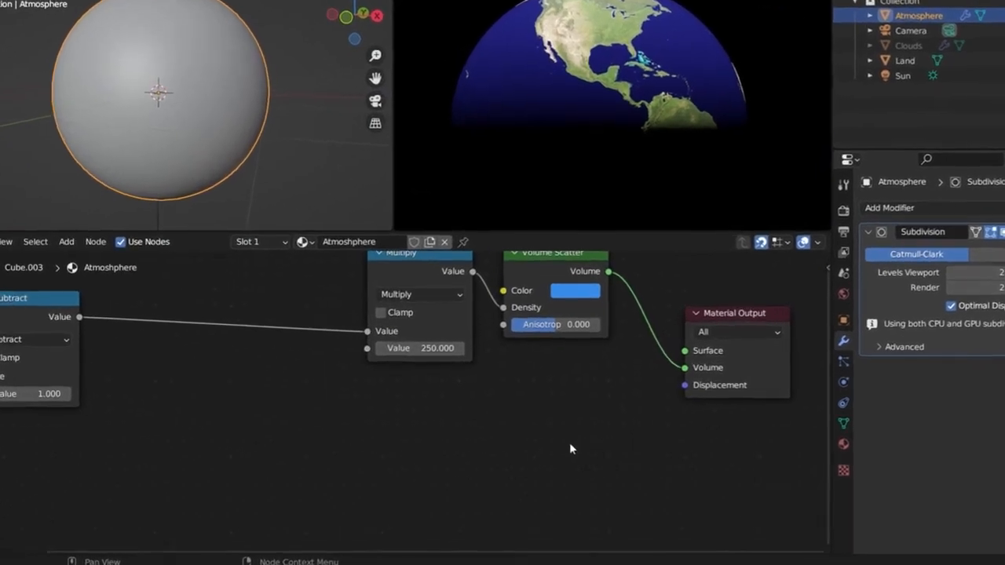
key(shift+a)
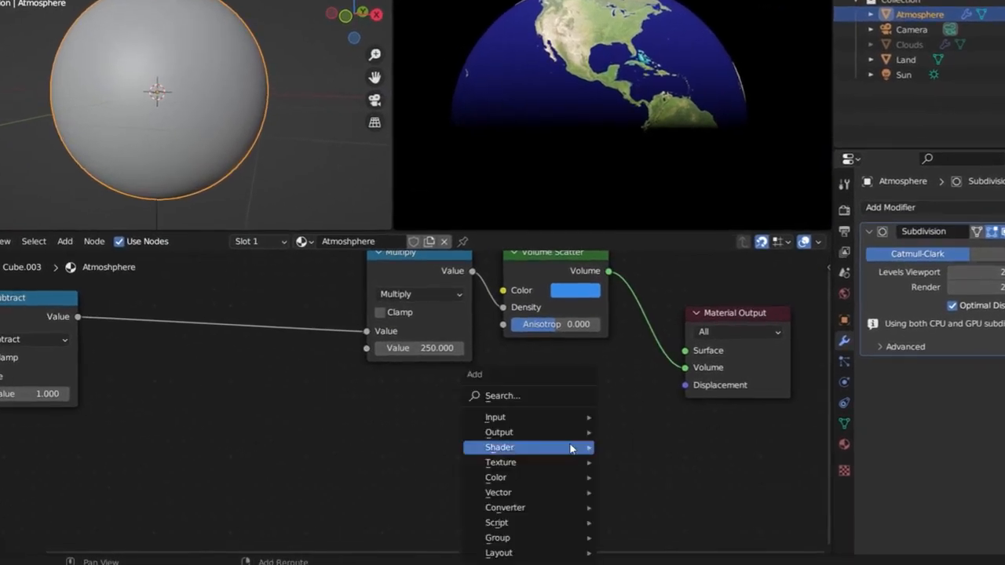
text(s)
text(displa)
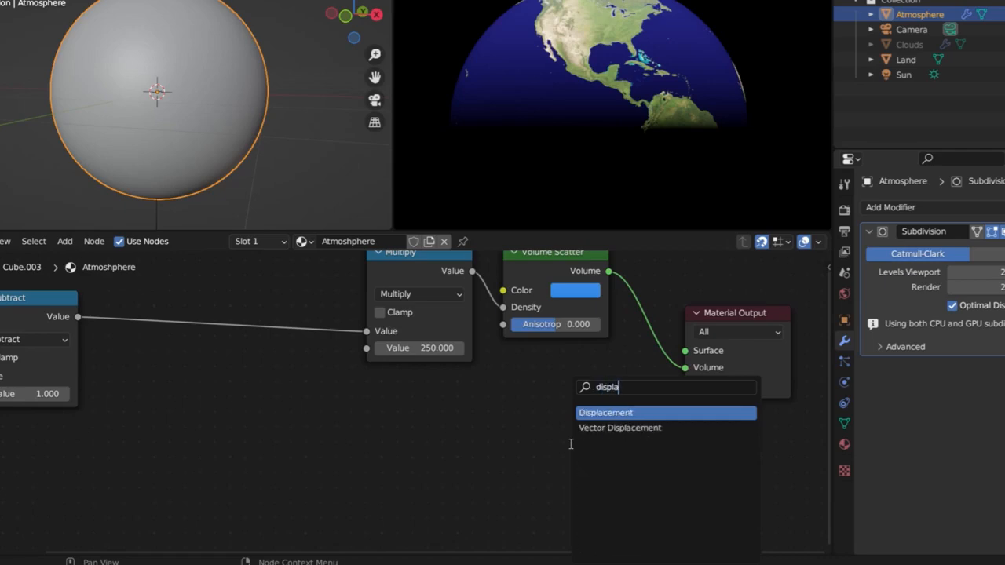
key(Return)
click(526, 420)
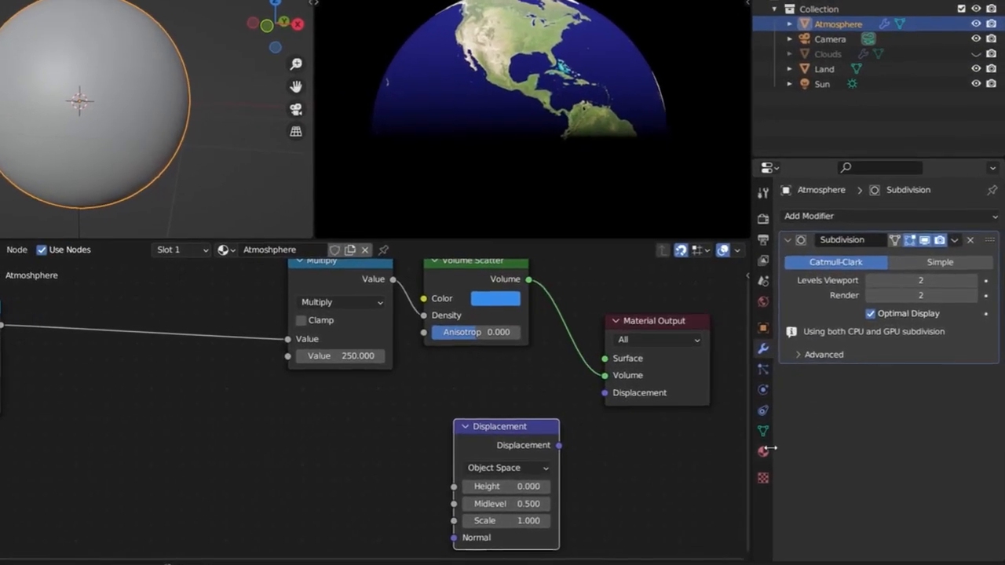
Set the Atmosphere material's surface displacement method to Displacement and Bump
click(841, 446)
scroll(819, 386, down, 5)
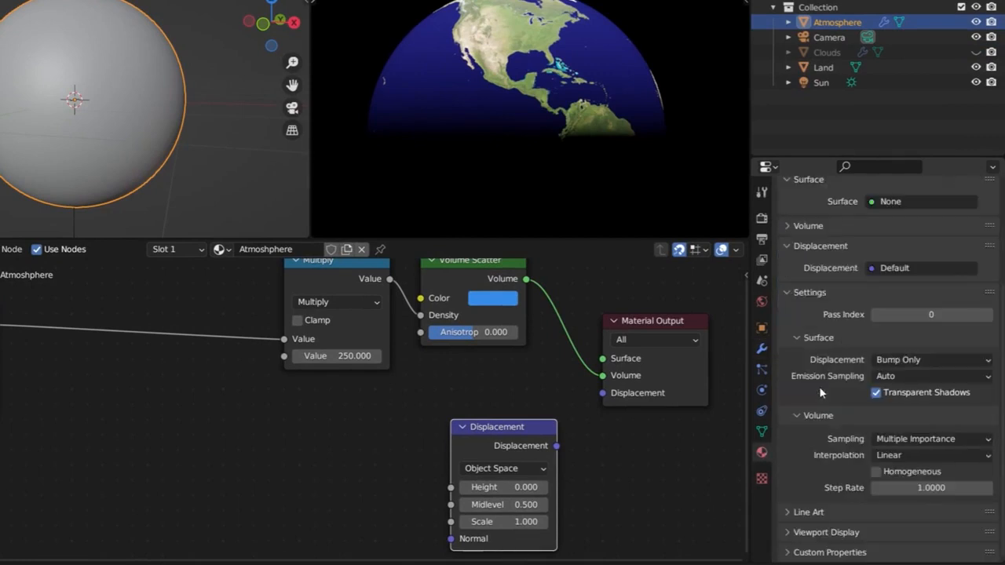
click(911, 360)
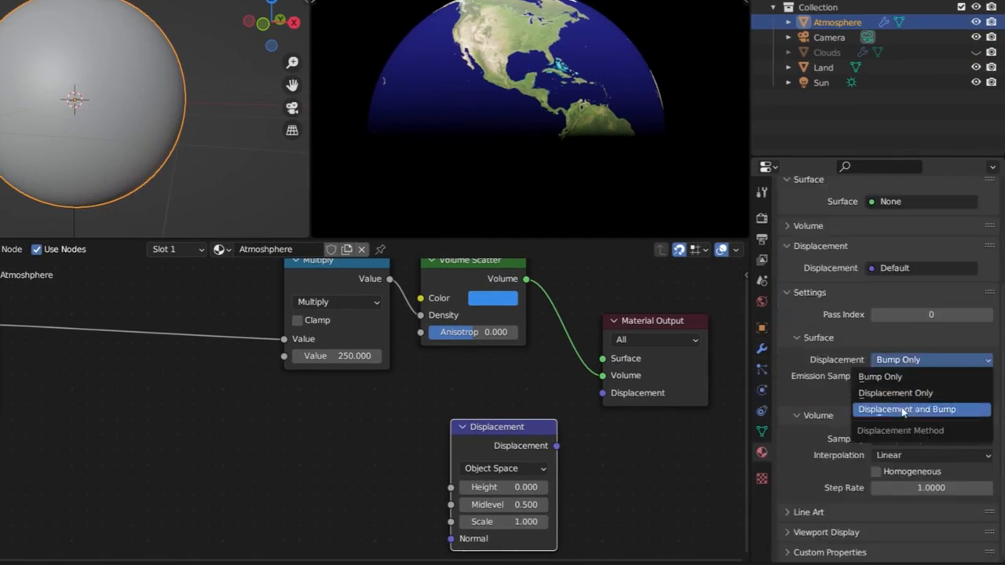
click(903, 410)
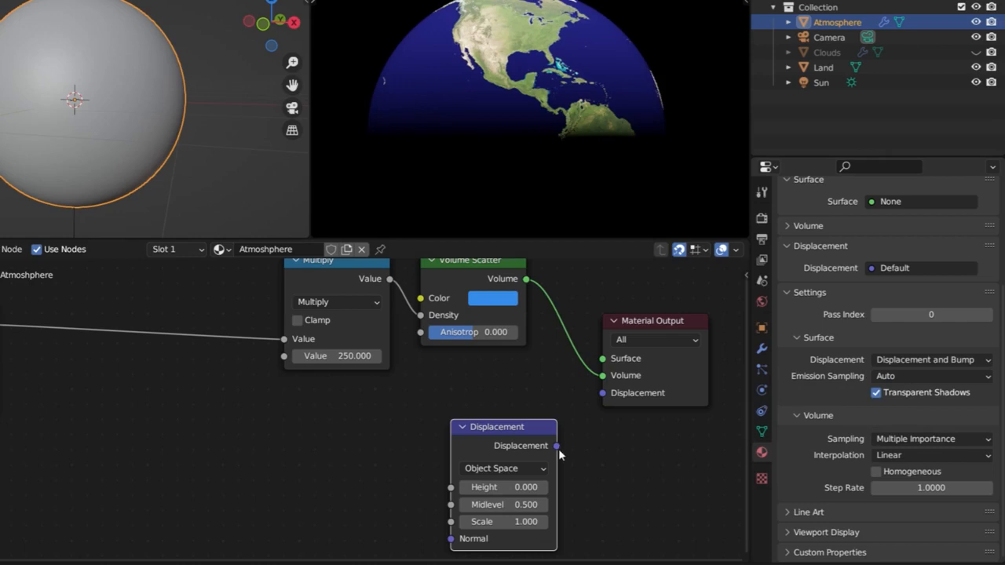
Link the Displacement node to the Material Output's Displacement input and set its Midlevel to 0
drag(556, 445, 594, 407)
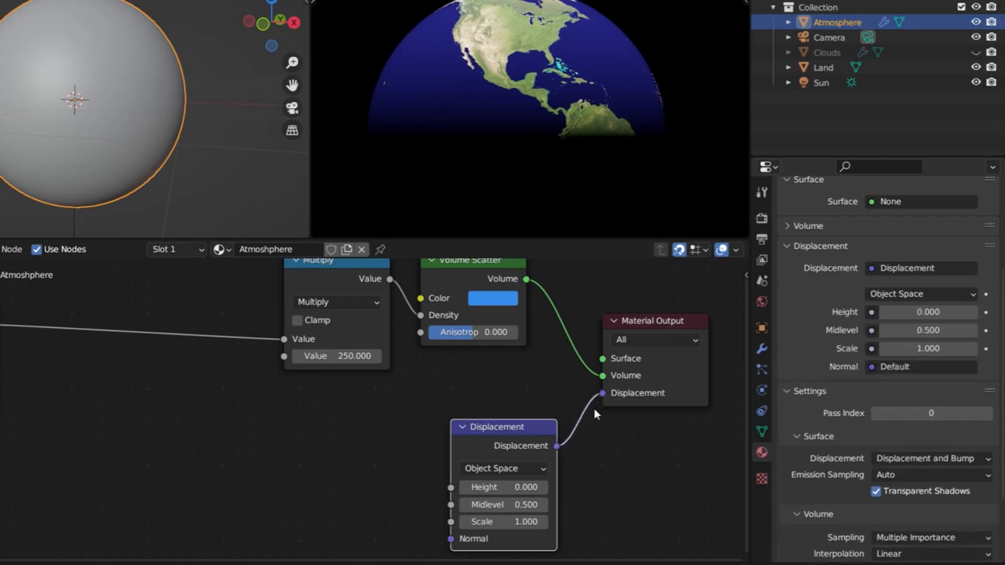
click(518, 505)
text(0)
key(Return)
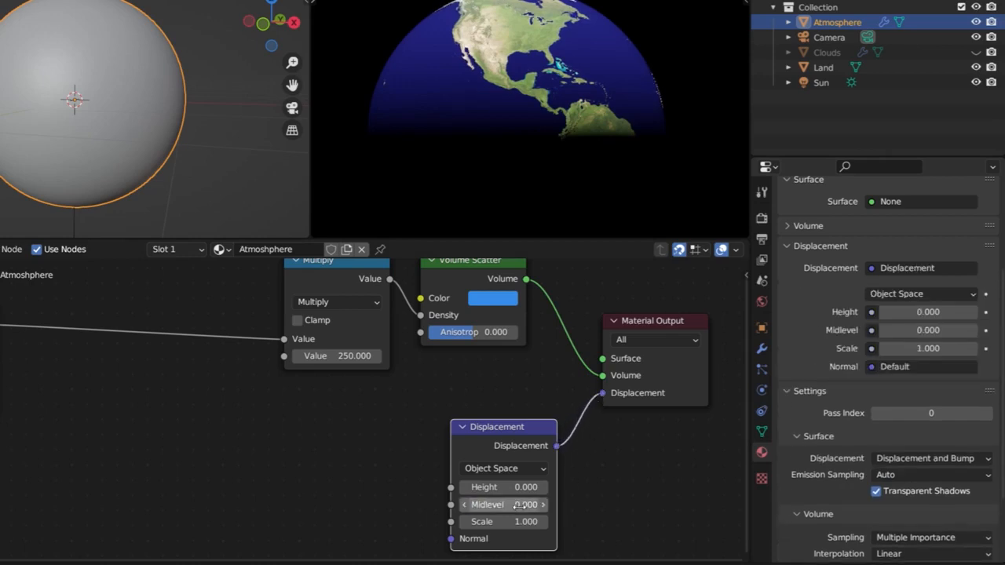
Set the Displacement node's Height to 0.02
click(517, 487)
text(0.00)
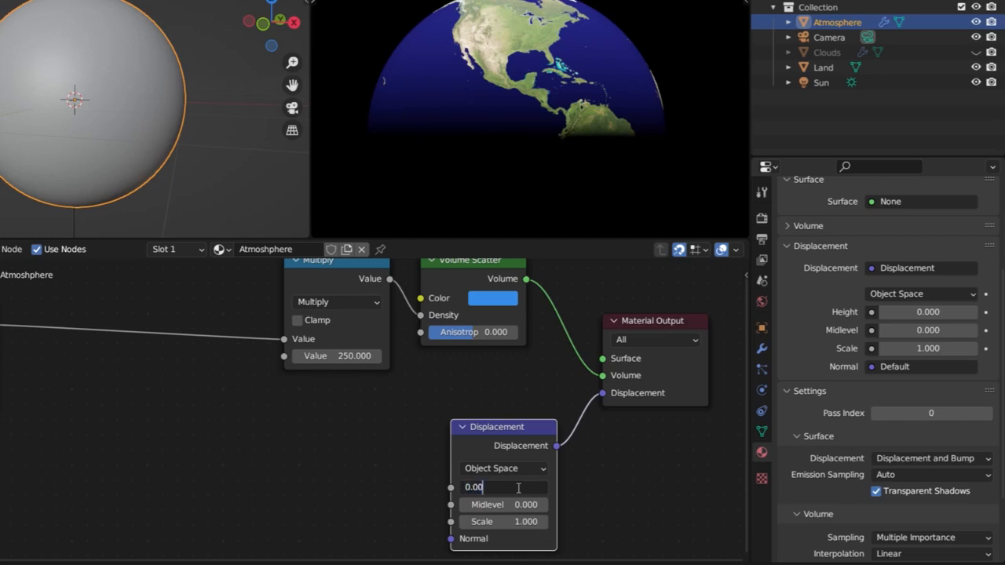
key(BackSpace)
text(2)
key(Return)
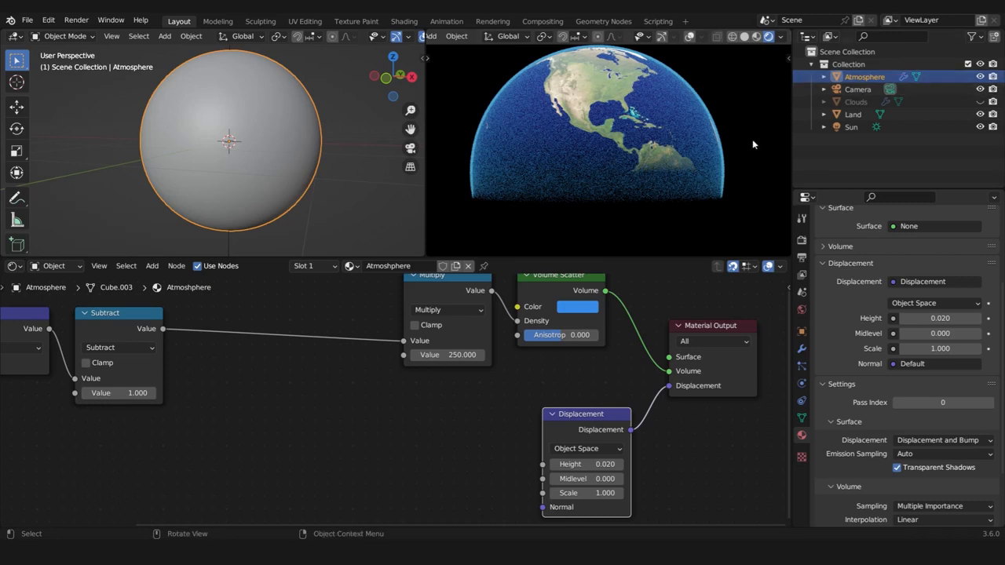
Examine the atmosphere layer along the Earth's edge up close in the rendered view
middle_drag(738, 148, 654, 165)
scroll(656, 164, up, 3)
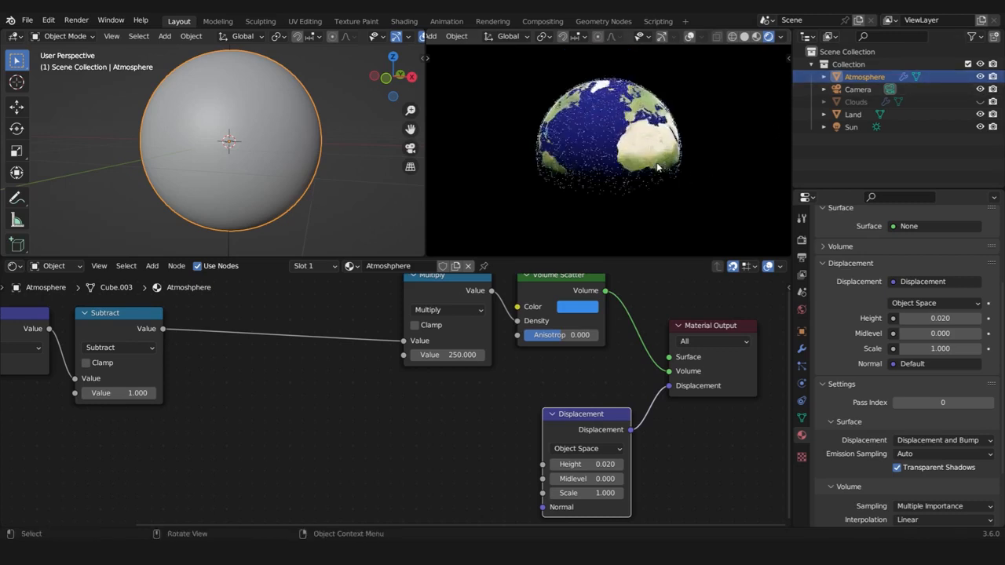
scroll(658, 166, up, 6)
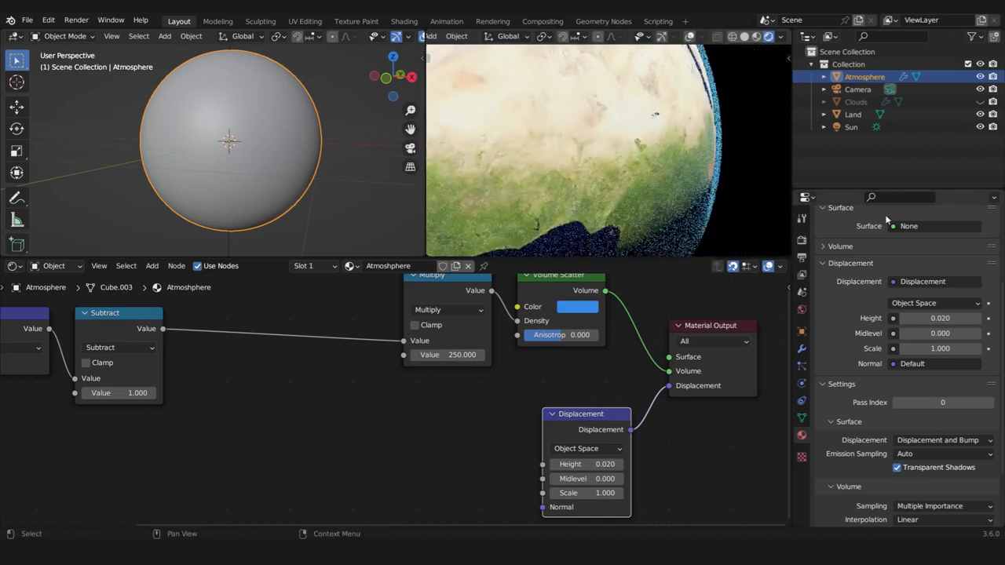
scroll(649, 179, up, 10)
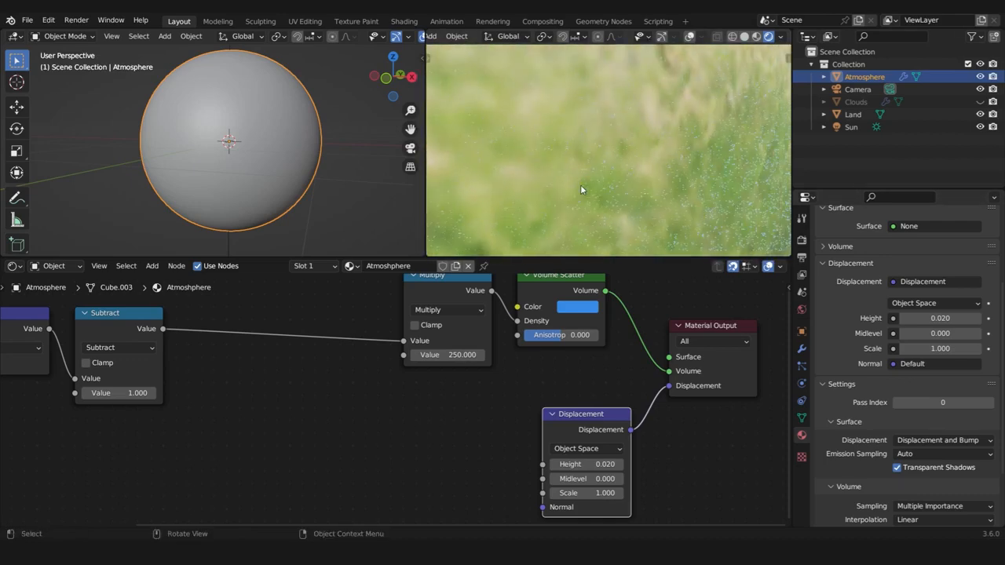
scroll(734, 167, down, 5)
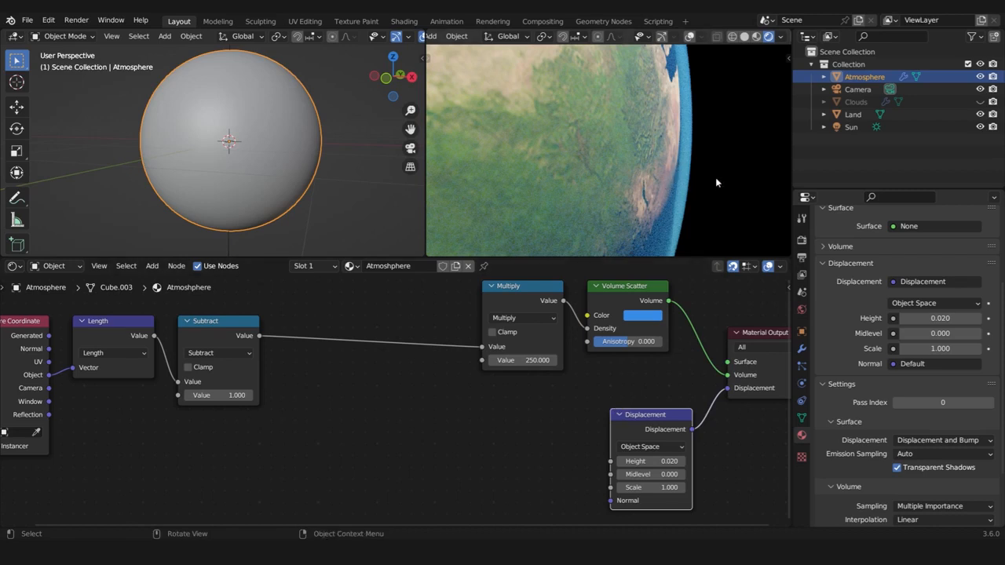
Duplicate the Subtract node, insert the copy into the link before the Multiply node and set its operation to Divide
click(208, 334)
key(shift+d)
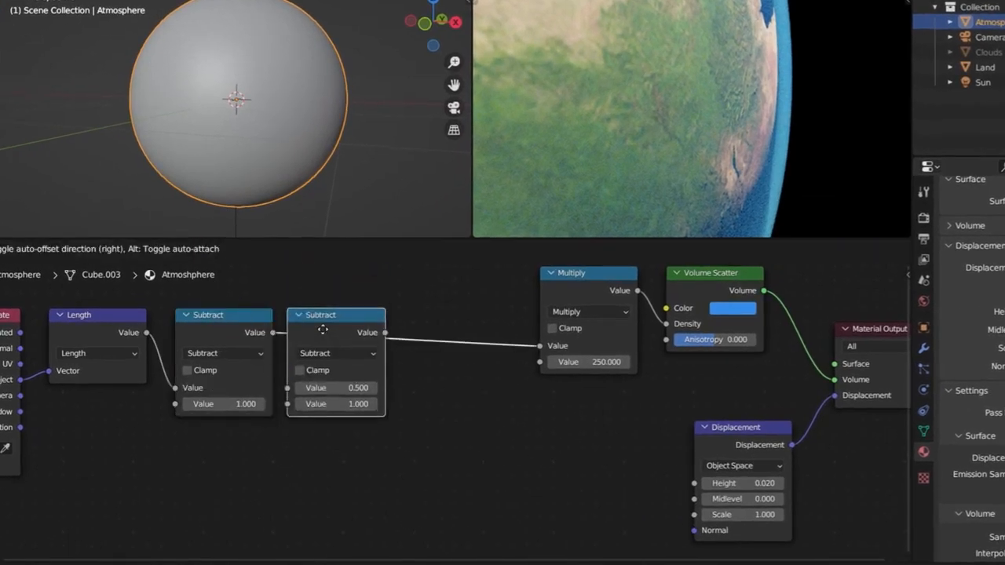
click(363, 329)
click(361, 354)
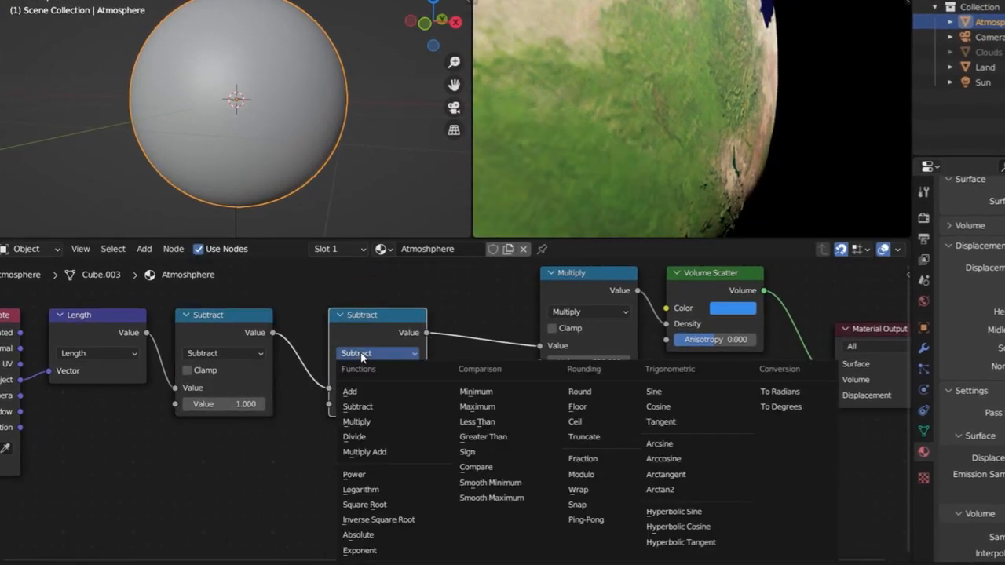
click(363, 436)
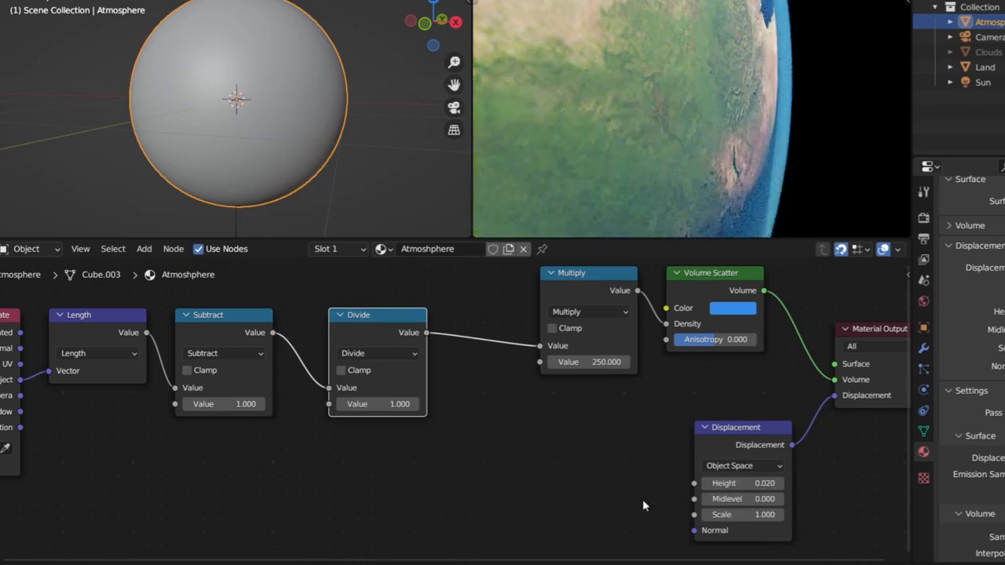
Add a Value node and link its output to both the Divide node's second input and the Displacement node's Height
click(502, 481)
key(shift+a)
mouse_move(419, 475)
text(value)
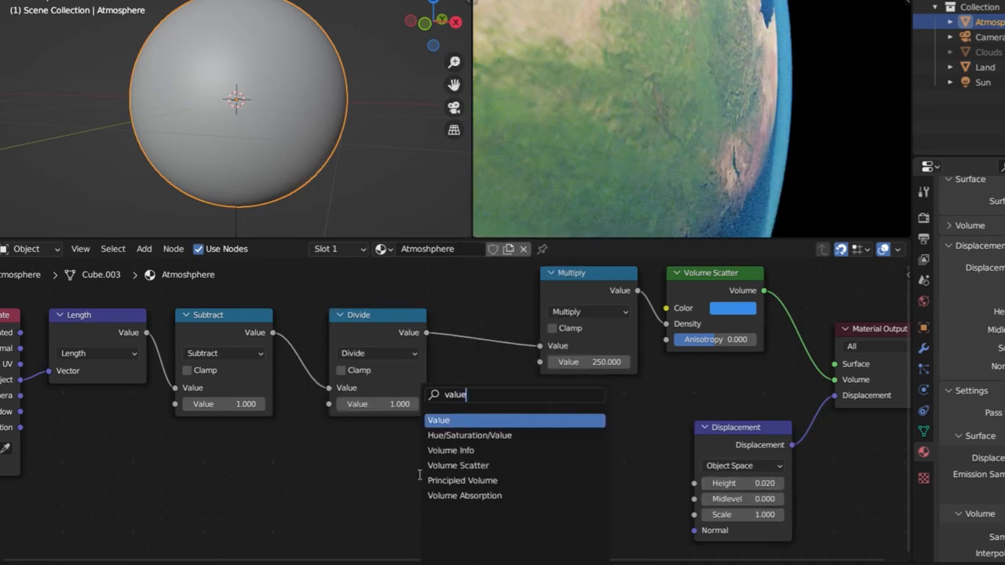
key(Return)
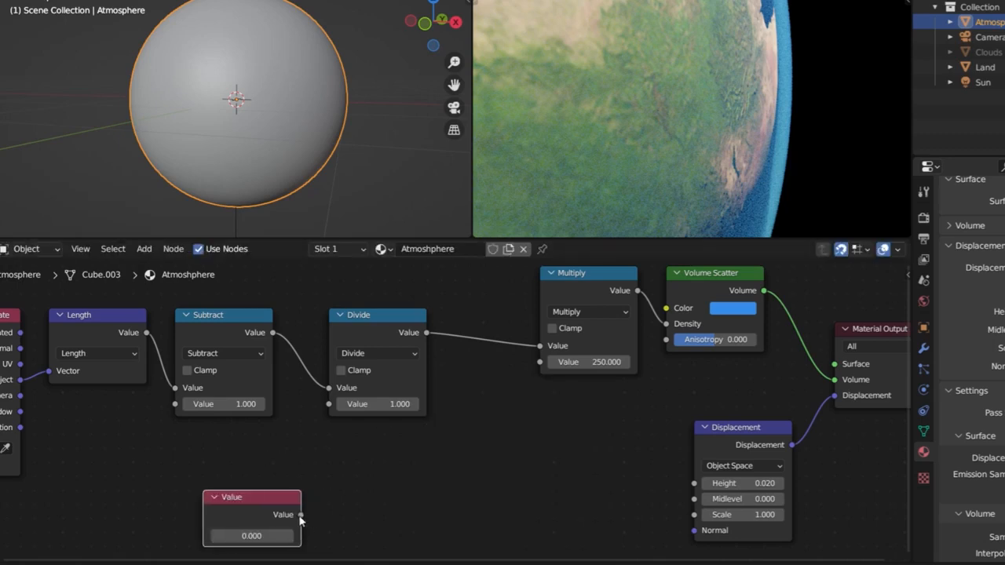
drag(301, 515, 329, 404)
drag(301, 515, 694, 483)
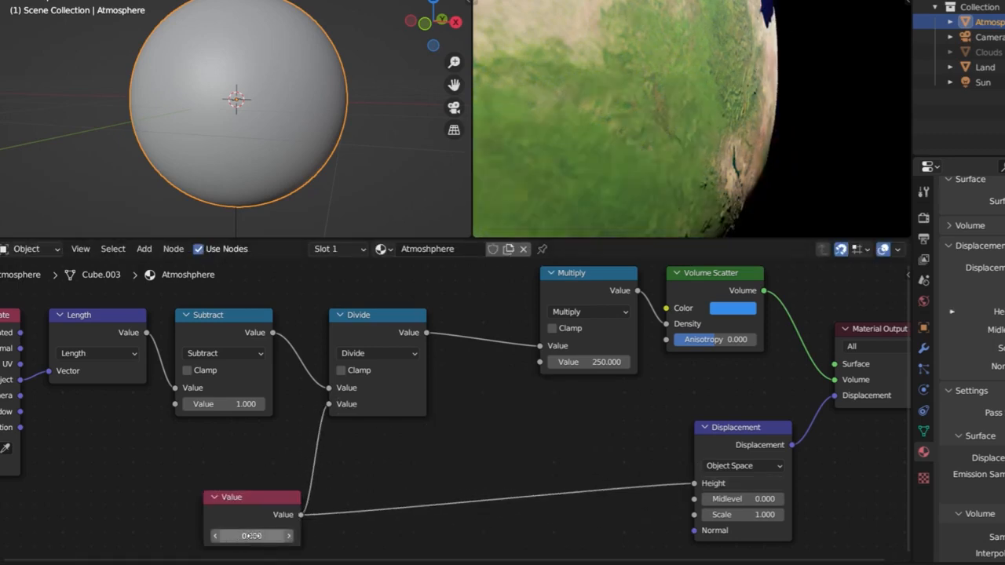
Move the Value node slightly up beneath the Subtract node and set its value to 0.02
click(350, 315)
click(785, 445)
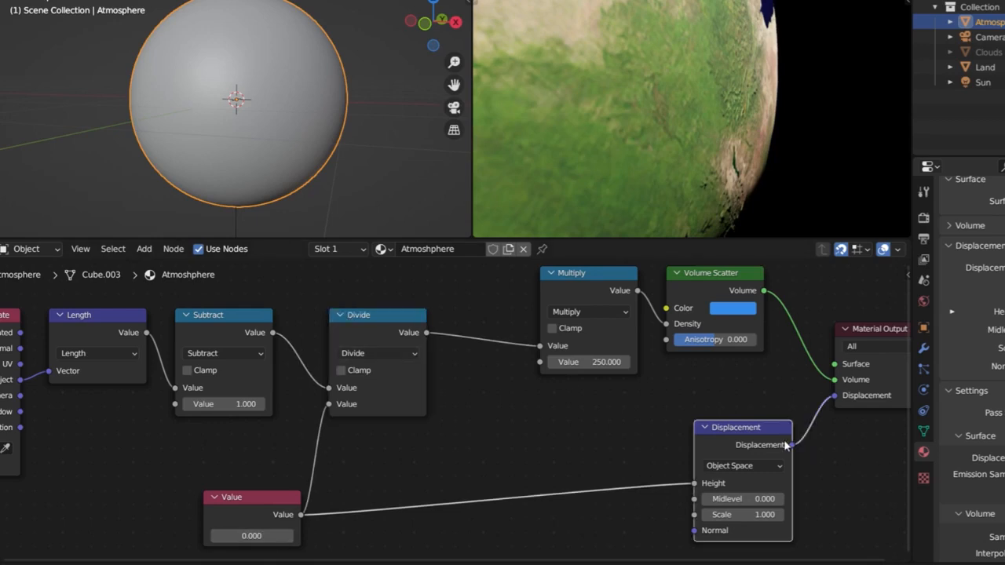
drag(249, 513, 235, 486)
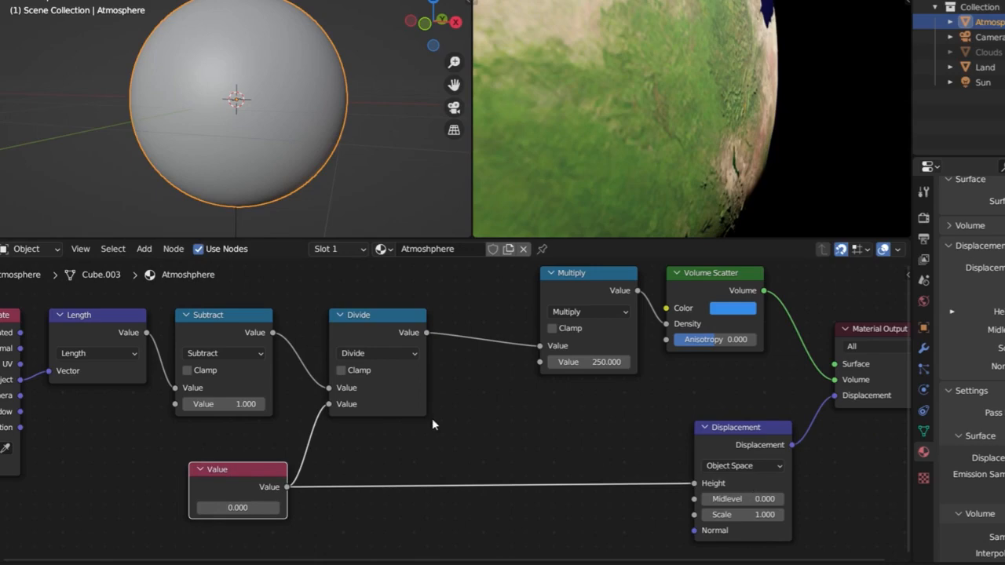
click(235, 507)
text(0.02)
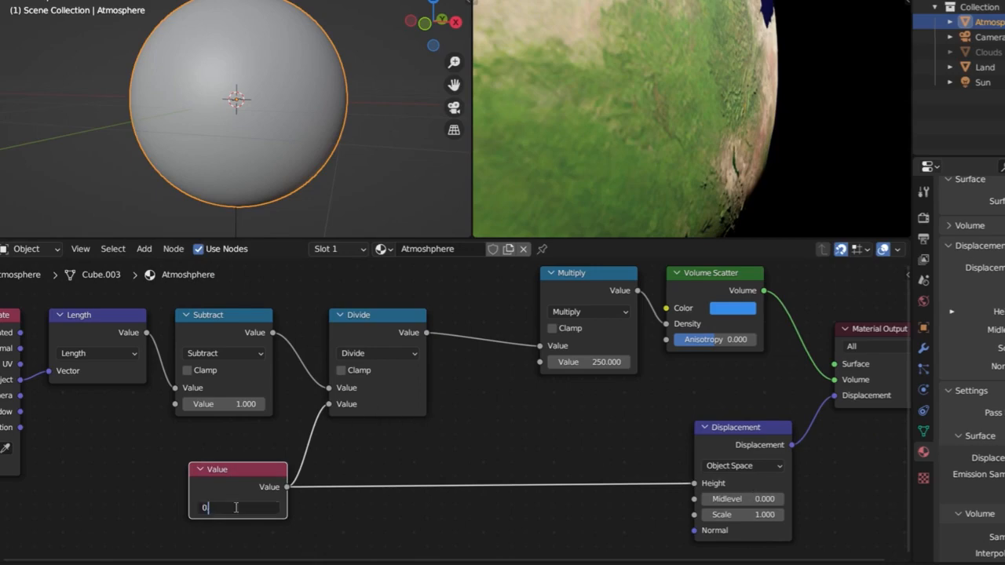
key(Return)
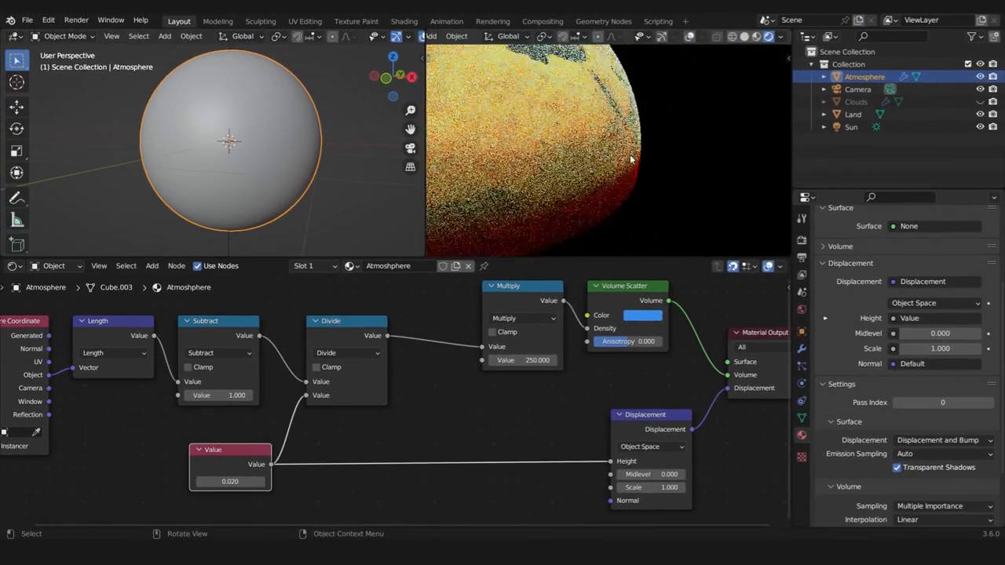
Move the Multiply node directly beside the Divide node and set its value to 20
middle_drag(630, 159, 746, 192)
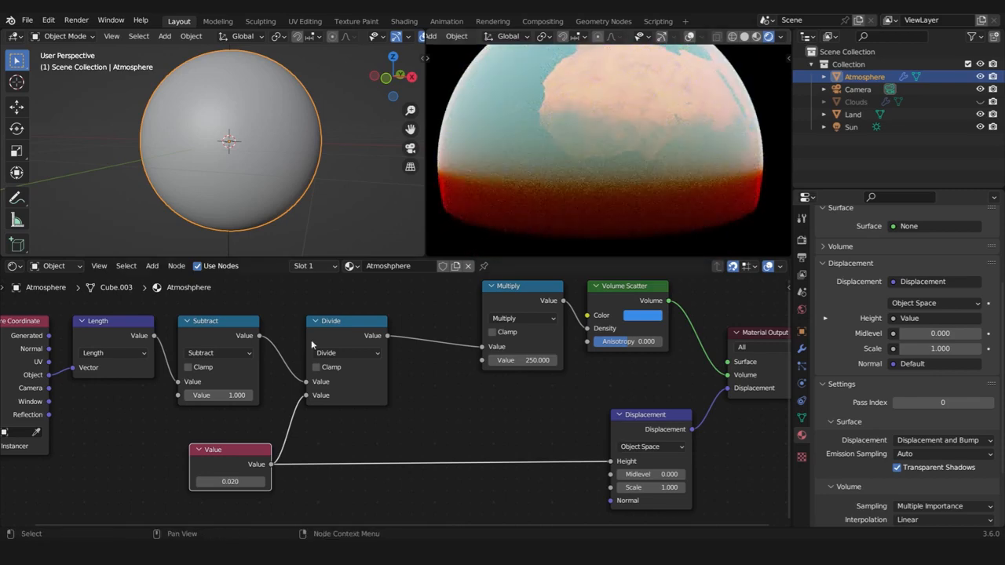
middle_drag(355, 343, 328, 374)
click(325, 369)
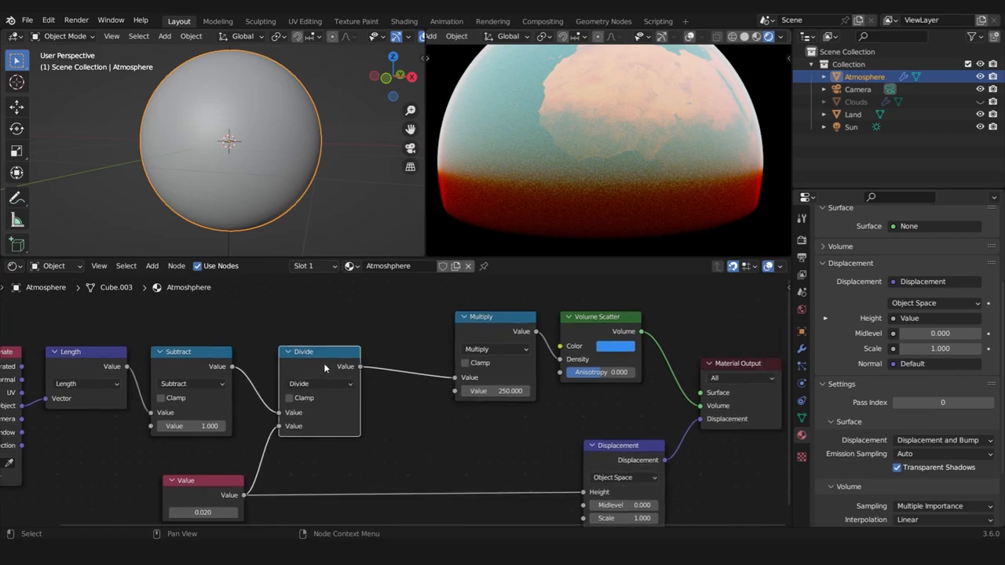
drag(496, 330, 421, 362)
click(430, 425)
text(2)
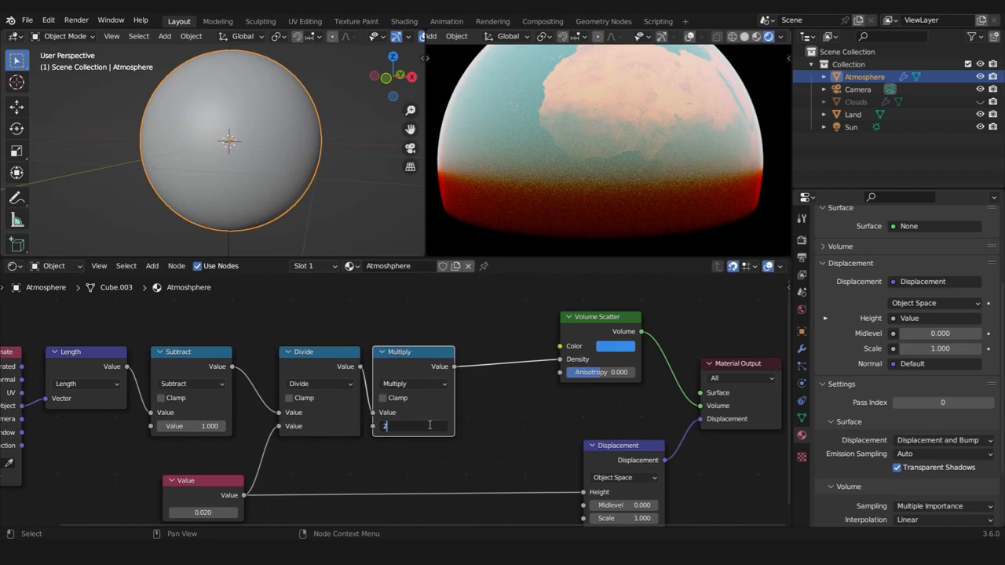
text(0)
key(Return)
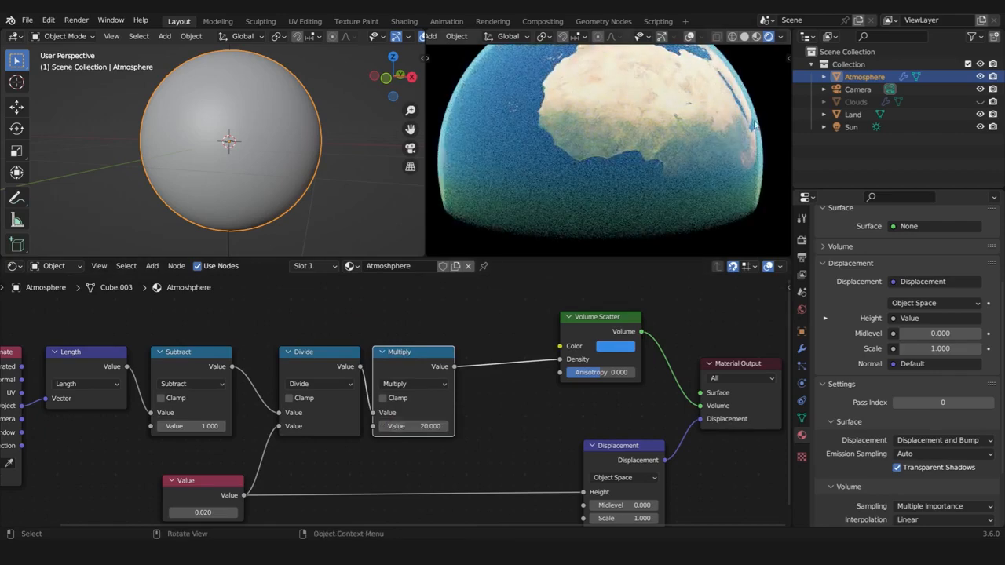
Examine the atmosphere's density falloff along the Earth's edge up close in the rendered view
scroll(752, 126, up, 3)
drag(706, 123, 667, 143)
shift+middle_drag(668, 144, 545, 201)
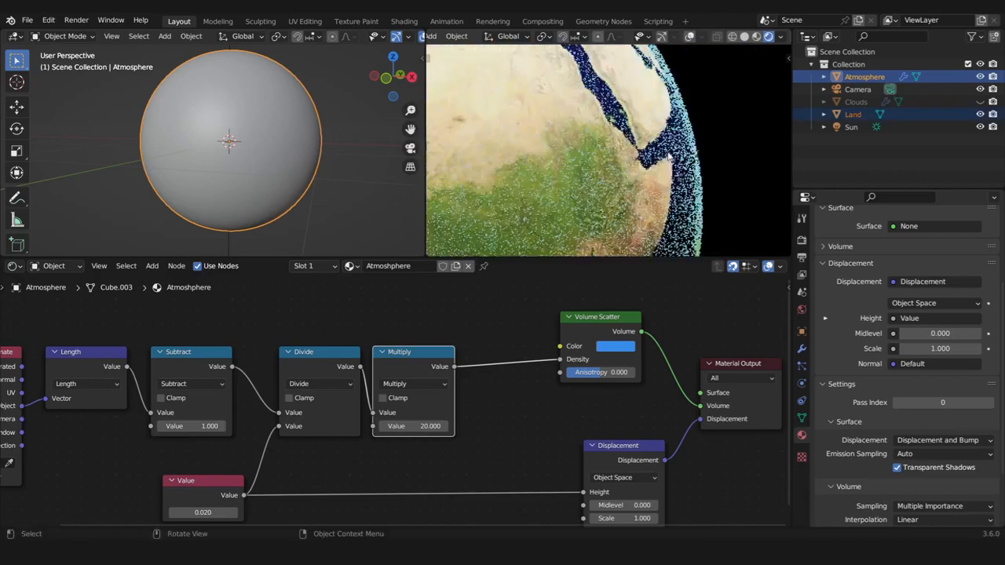
scroll(691, 180, up, 3)
shift+middle_drag(707, 196, 565, 157)
scroll(742, 185, up, 3)
middle_drag(742, 186, 551, 190)
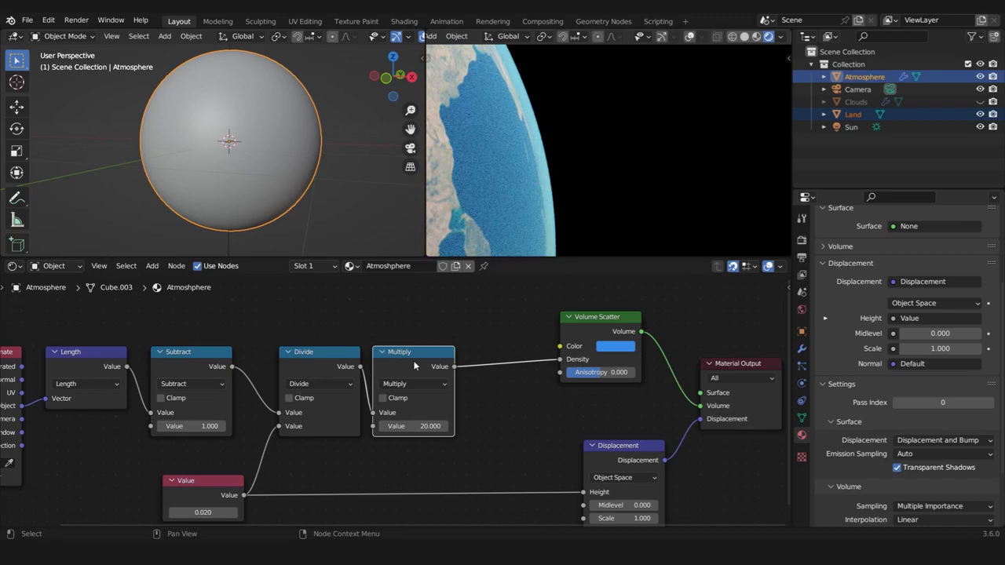
Duplicate the Multiply node into the link before Volume Scatter, set the copy to Power and reroute the incoming link to its Exponent
key(shift+d)
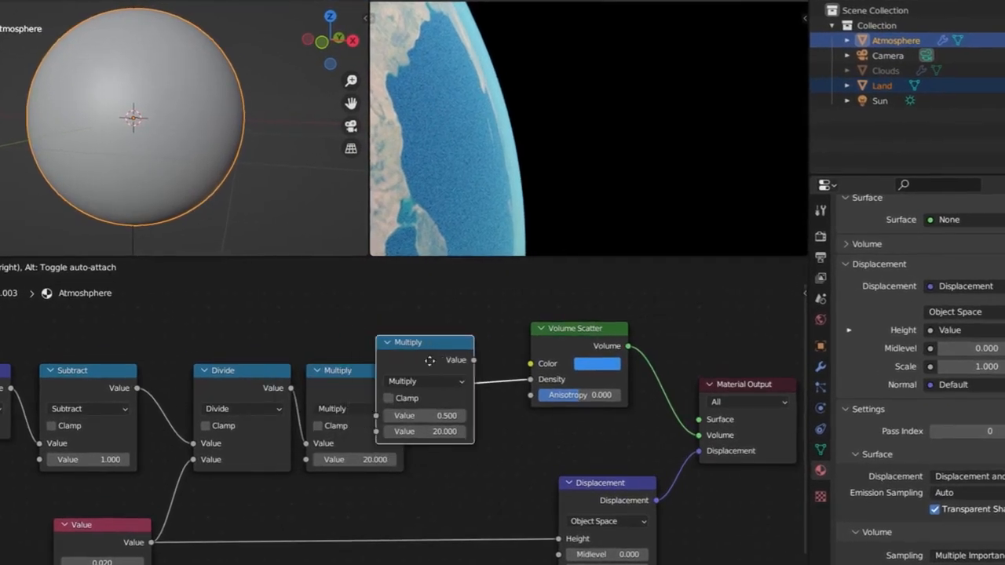
click(518, 385)
click(472, 408)
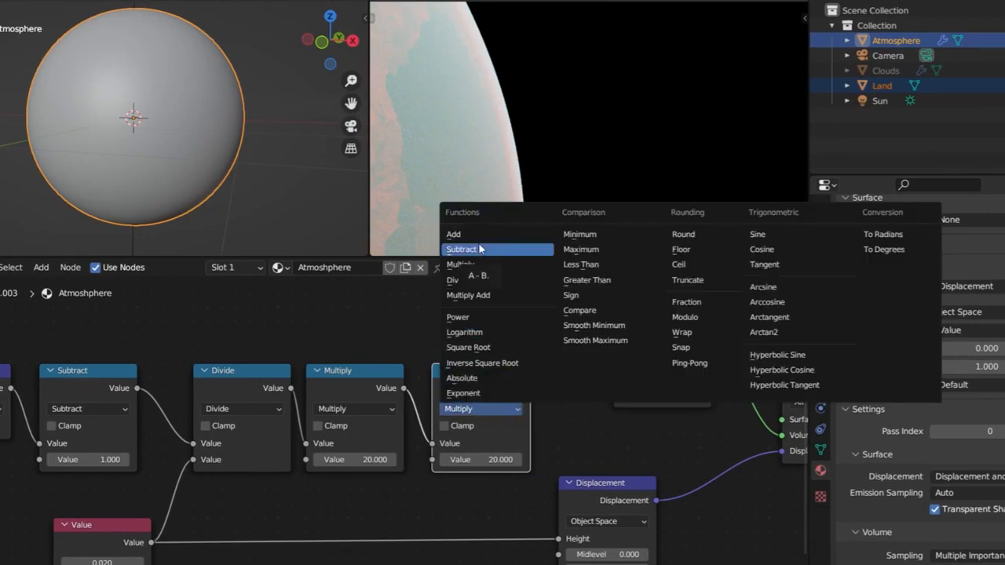
click(468, 317)
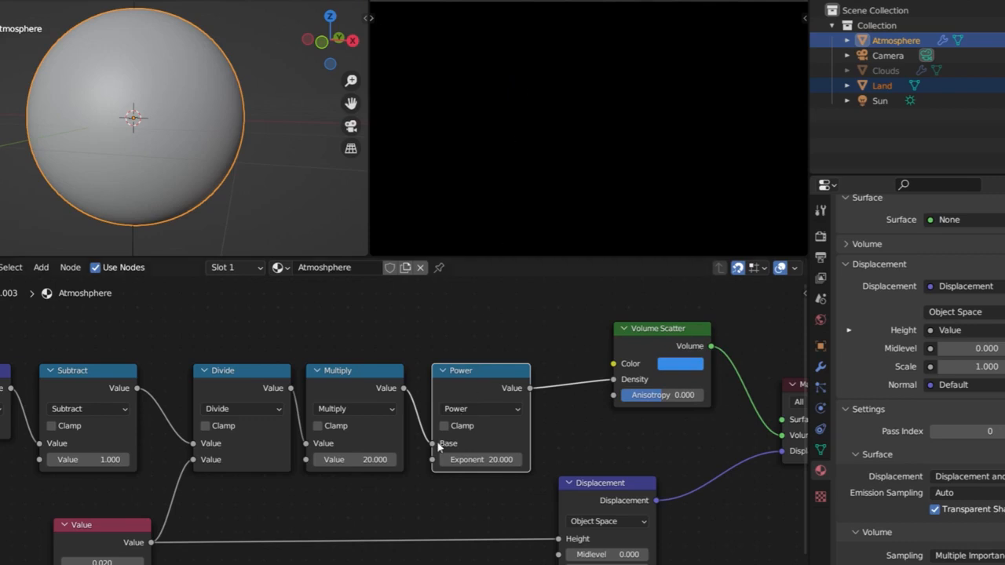
drag(432, 445, 432, 459)
drag(434, 463, 432, 459)
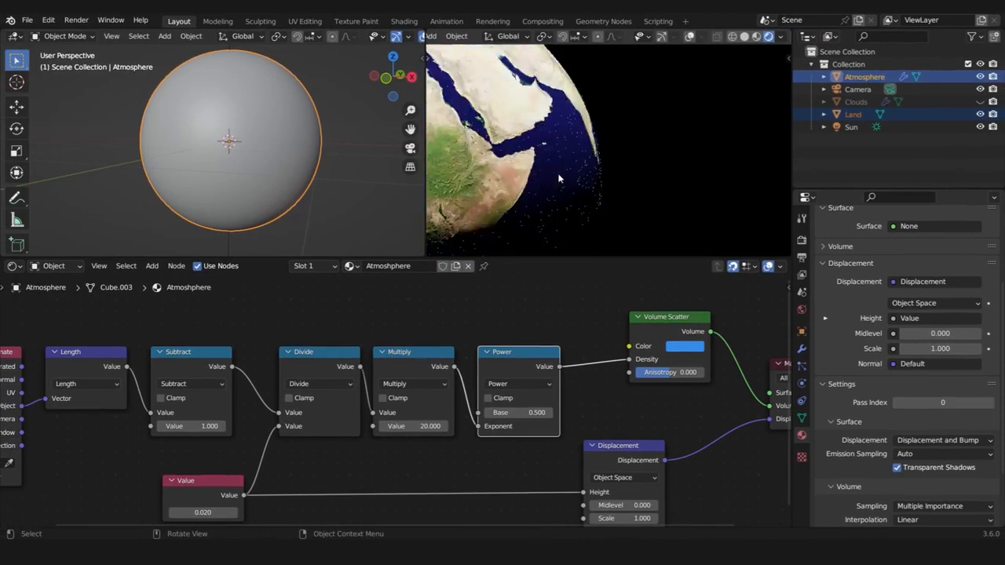
Duplicate the Multiply node and insert the copy between the Power node and the Volume Scatter's Density
scroll(558, 175, down, 5)
middle_drag(561, 176, 597, 177)
scroll(598, 178, up, 4)
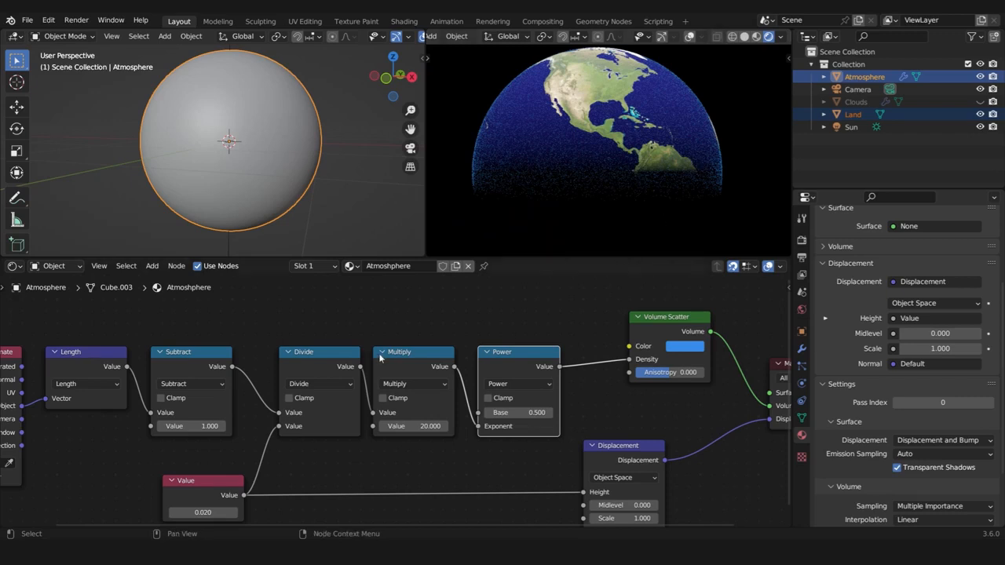
click(413, 364)
key(shift+d)
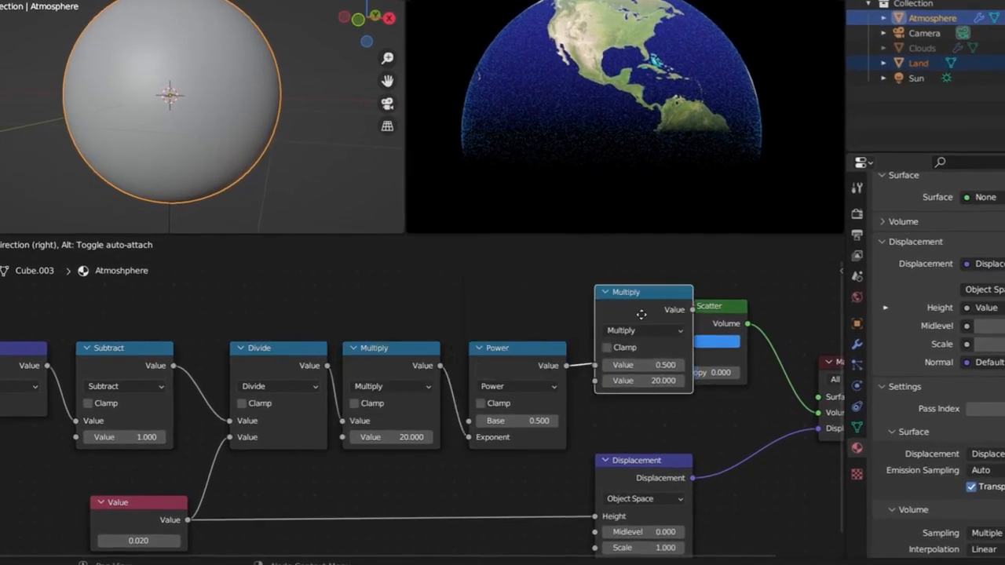
click(668, 371)
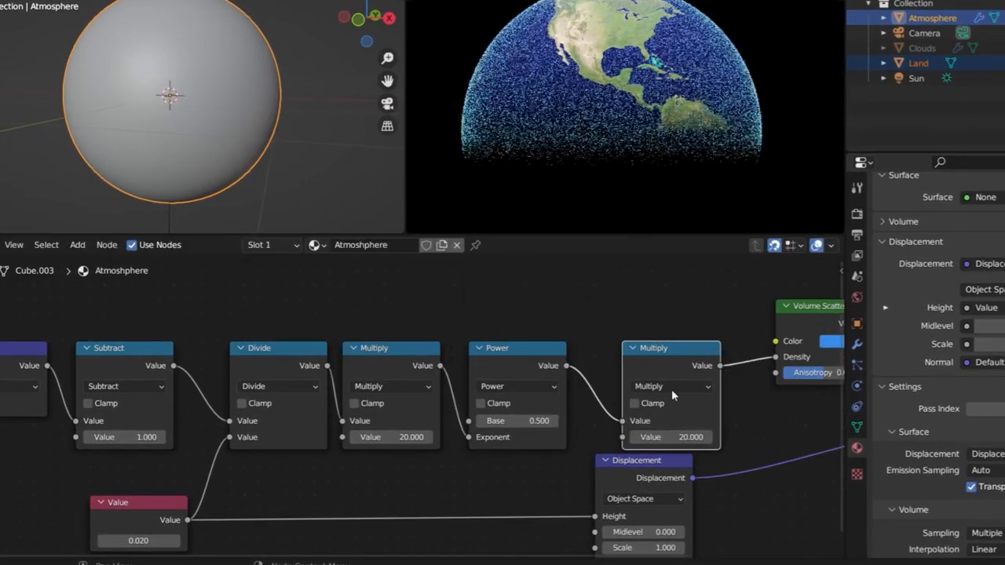
Try 250 as the value of the Multiply node after Power, and settle on 50
click(688, 437)
text(250)
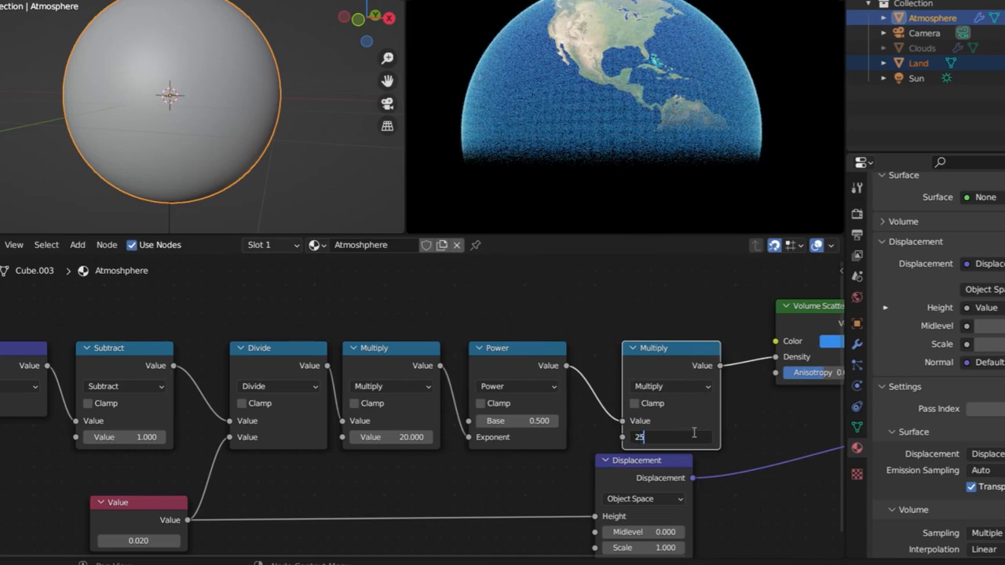
key(Return)
click(684, 436)
text(500)
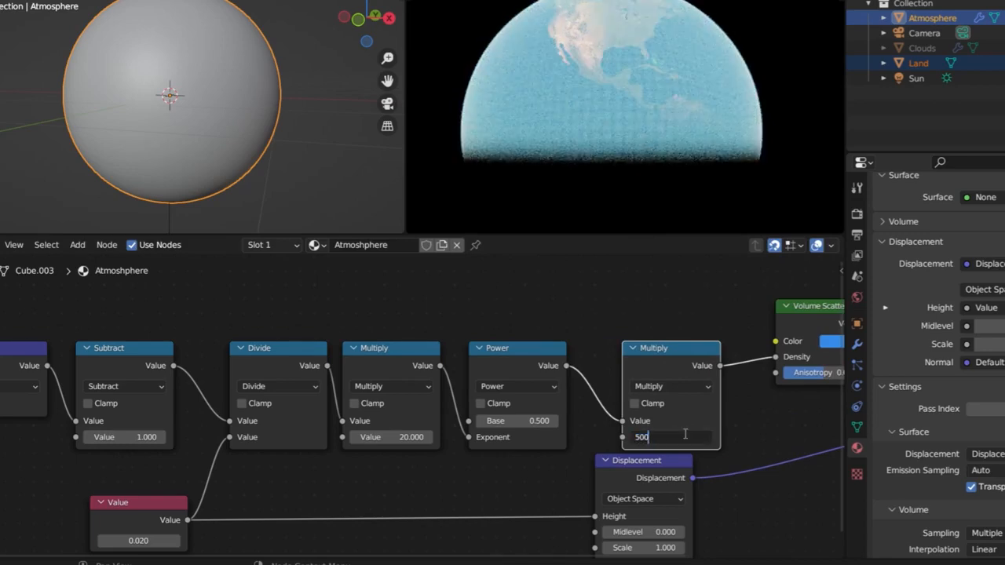
key(Return)
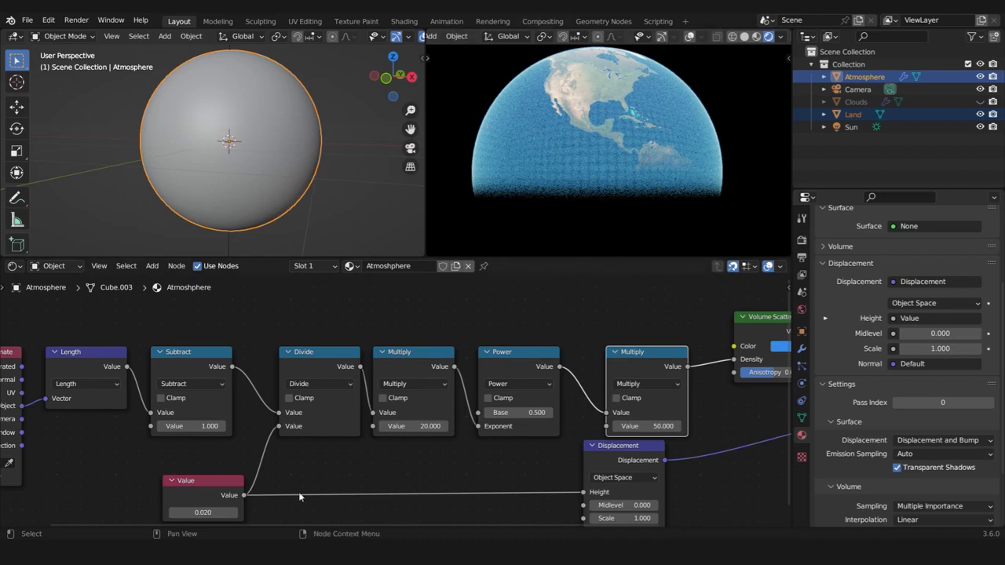
Try atmosphere heights of 0.03 and 0.04 in the Value node
middle_drag(263, 520, 307, 486)
click(231, 480)
text(0.0)
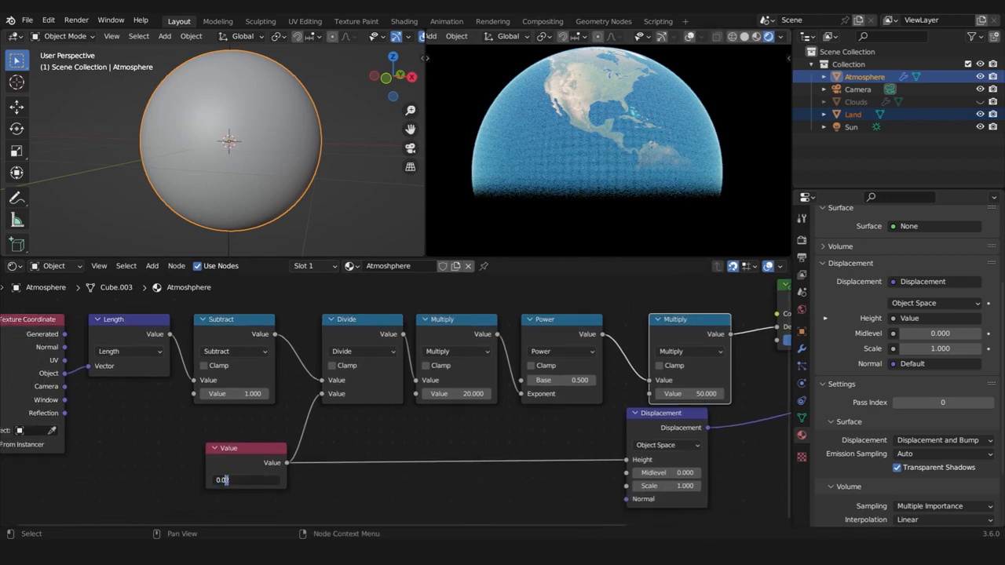
text(3)
key(Return)
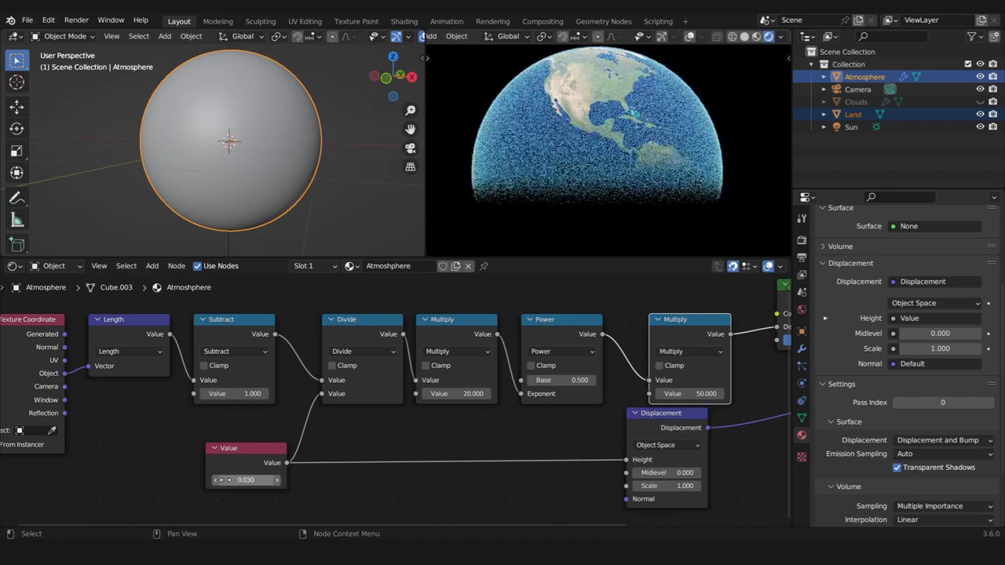
click(228, 480)
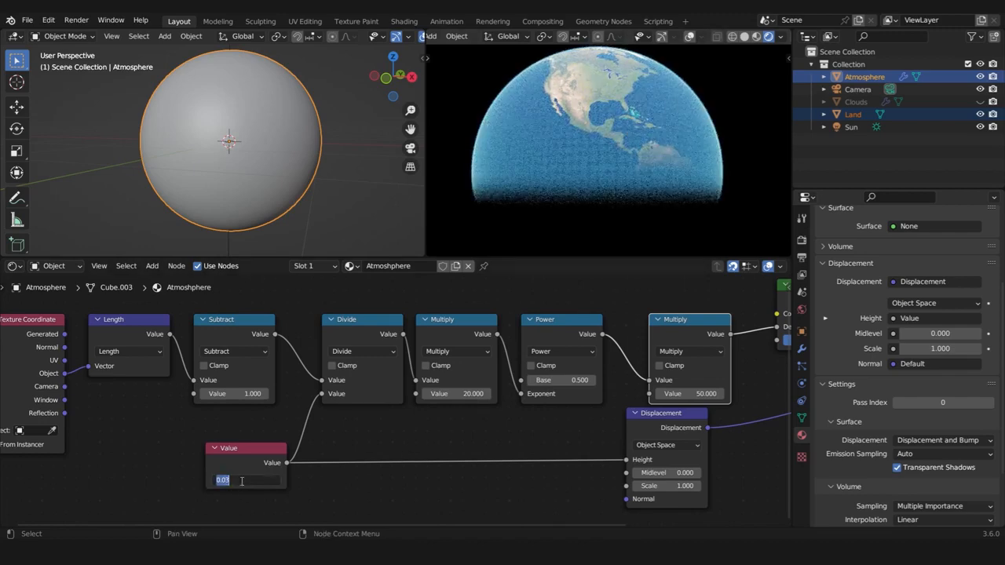
key(BackSpace)
text(40)
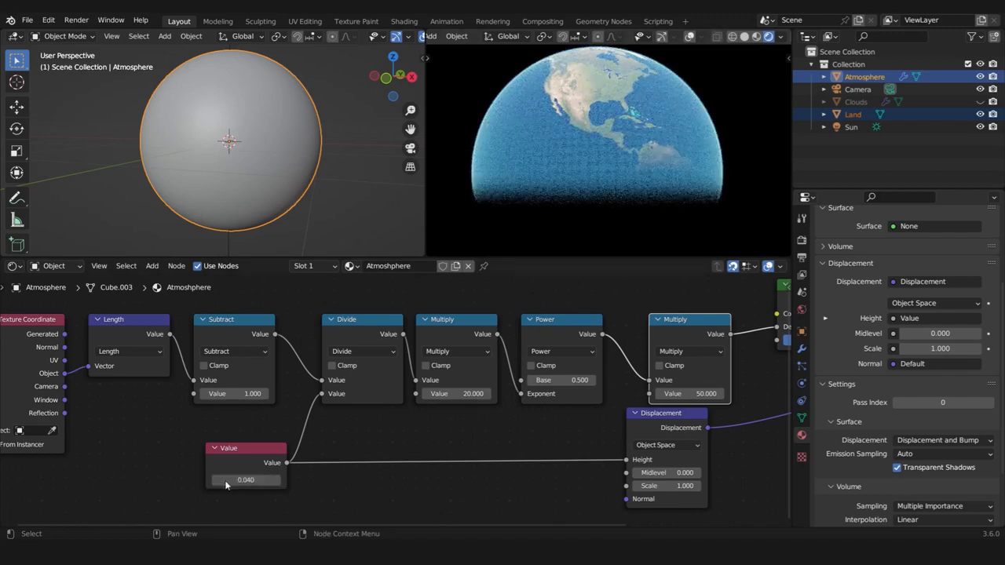
key(Return)
Set the Value node that controls the atmosphere's height to 0.05
click(223, 480)
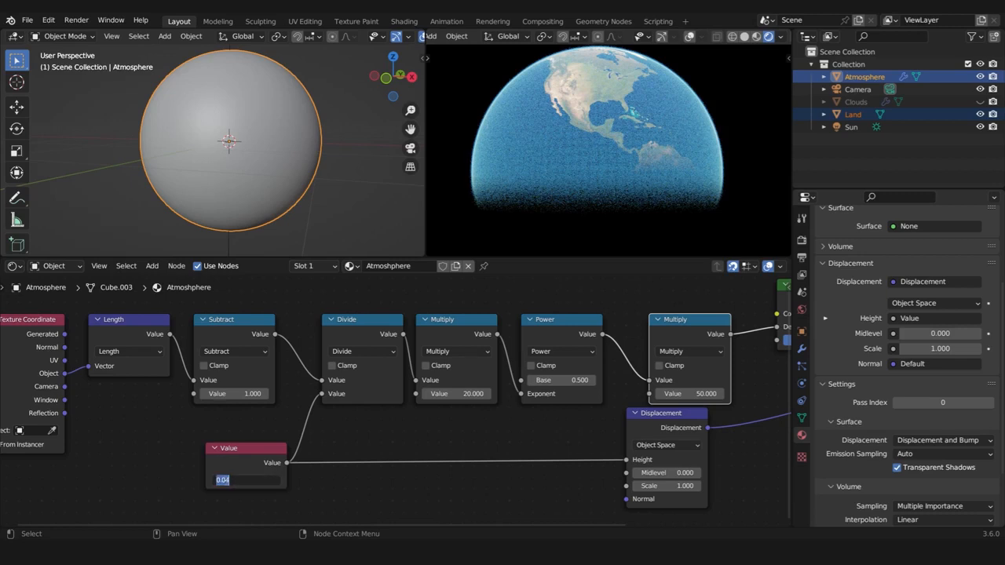
click(227, 479)
key(BackSpace)
text(5)
key(Return)
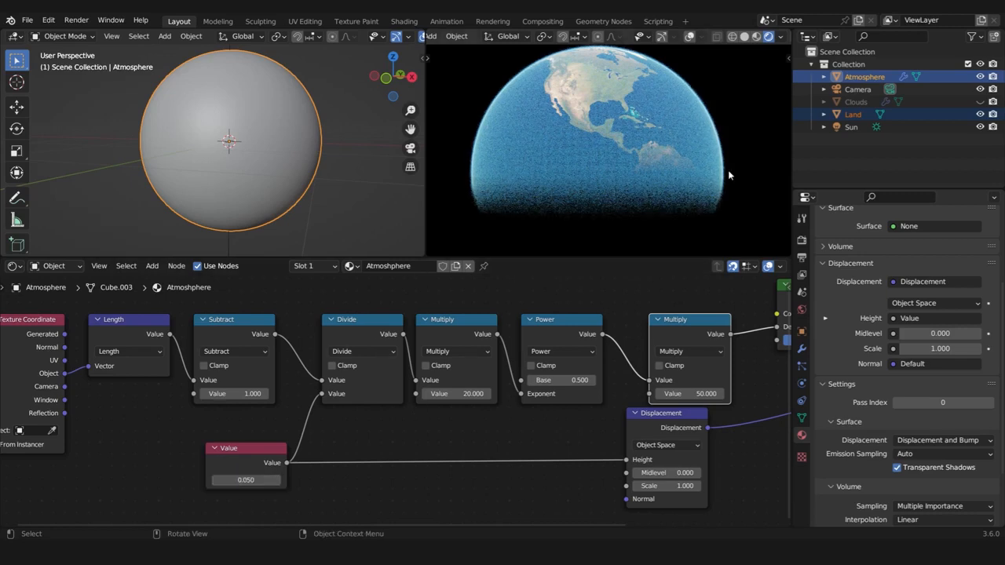
Move the last Multiply node and the Volume Scatter node closer to the Power node to tidy the chain
scroll(628, 348, down, 1)
drag(661, 326, 641, 327)
middle_drag(704, 371, 582, 371)
drag(690, 297, 646, 330)
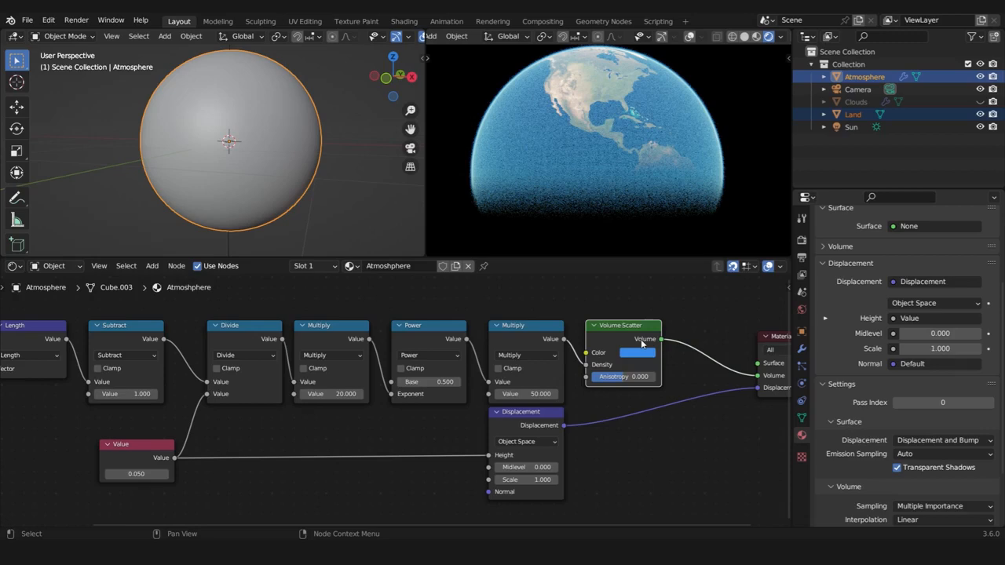
Add a Volume Absorption node and place it below the Volume Scatter node
key(shift+a)
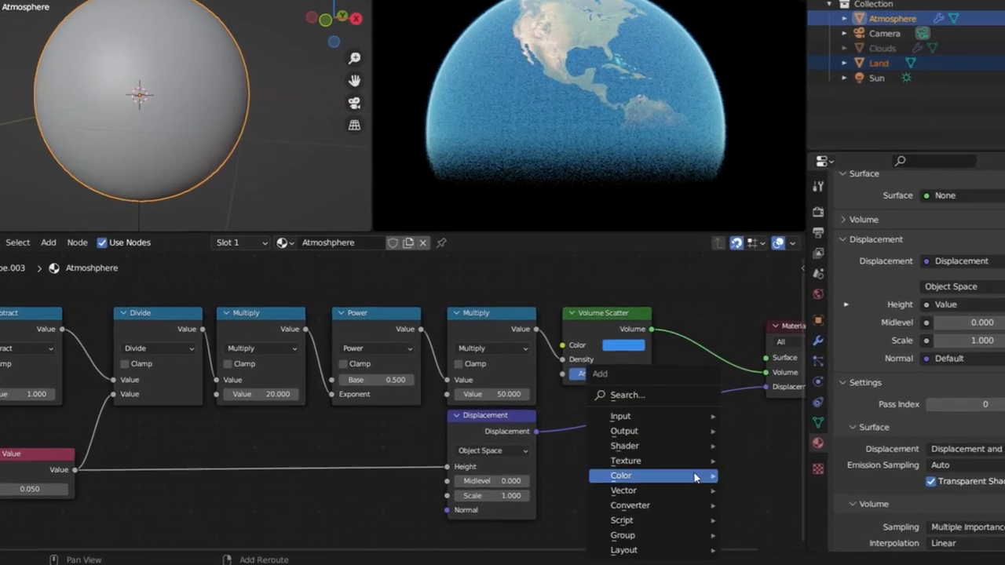
text(volume ab)
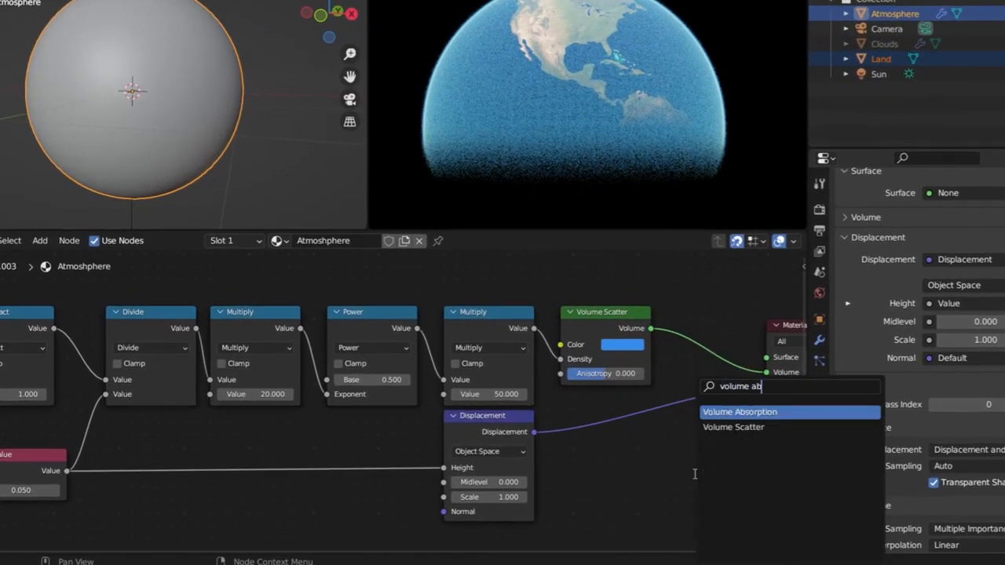
key(Return)
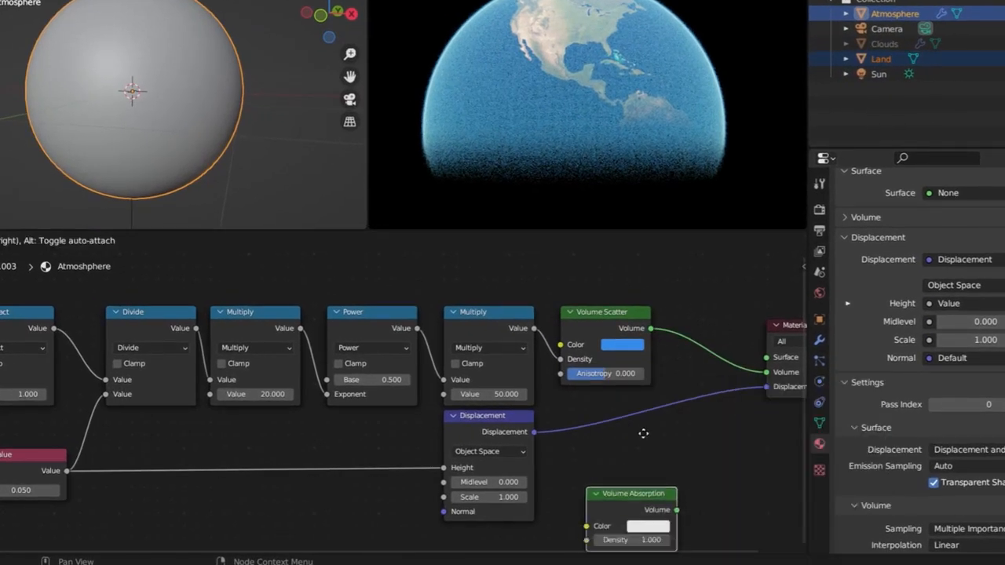
click(653, 411)
Move the Displacement node below the Material Output and the Value node further down to clear space around Volume Absorption
scroll(484, 368, down, 2)
drag(484, 368, 732, 491)
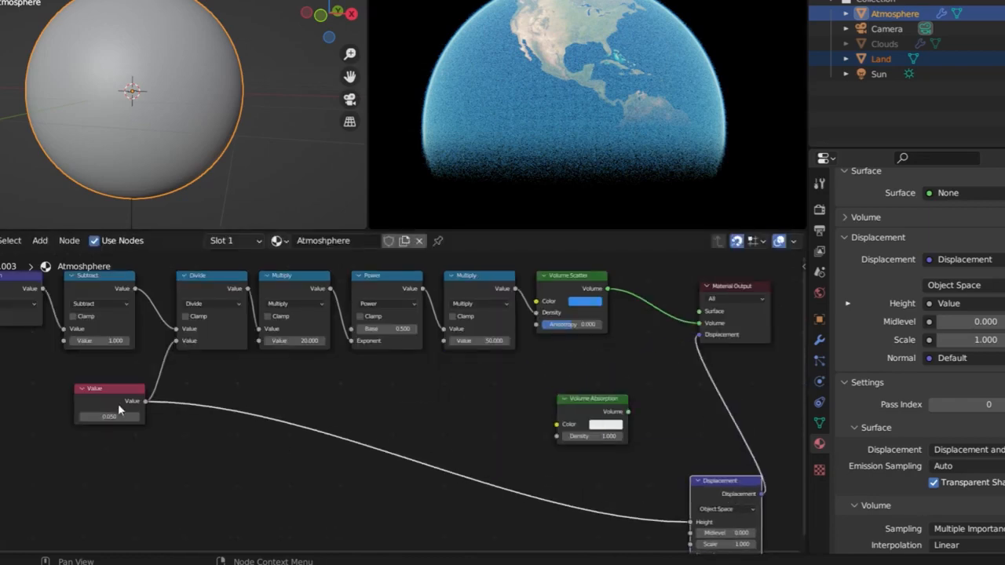
drag(118, 403, 16, 518)
scroll(714, 460, up, 3)
middle_drag(713, 451, 583, 463)
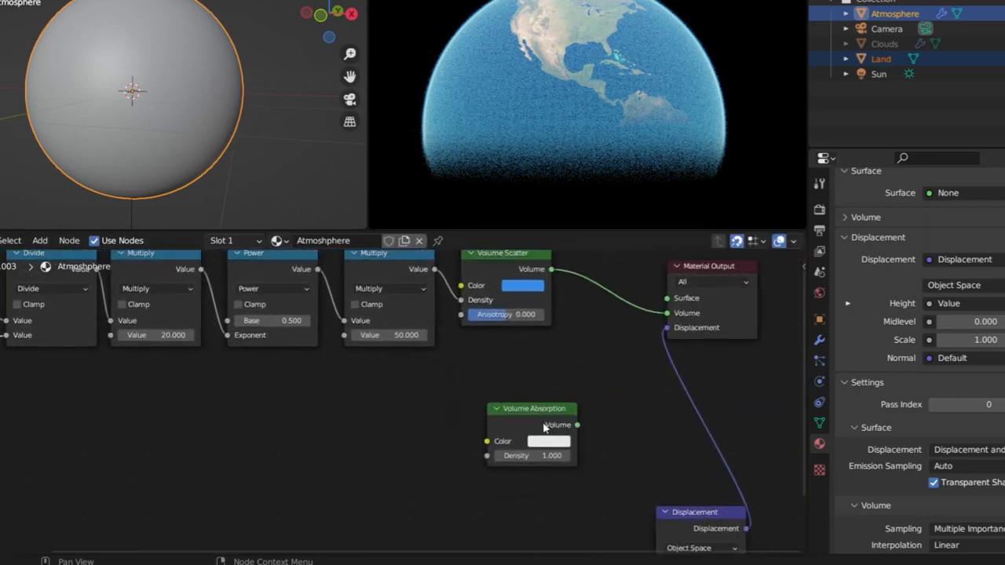
Connect the last Multiply node's value to the Volume Absorption node's Density and set its absorption color to a light orange
drag(545, 427, 601, 405)
scroll(540, 416, up, 3)
middle_drag(467, 266, 419, 308)
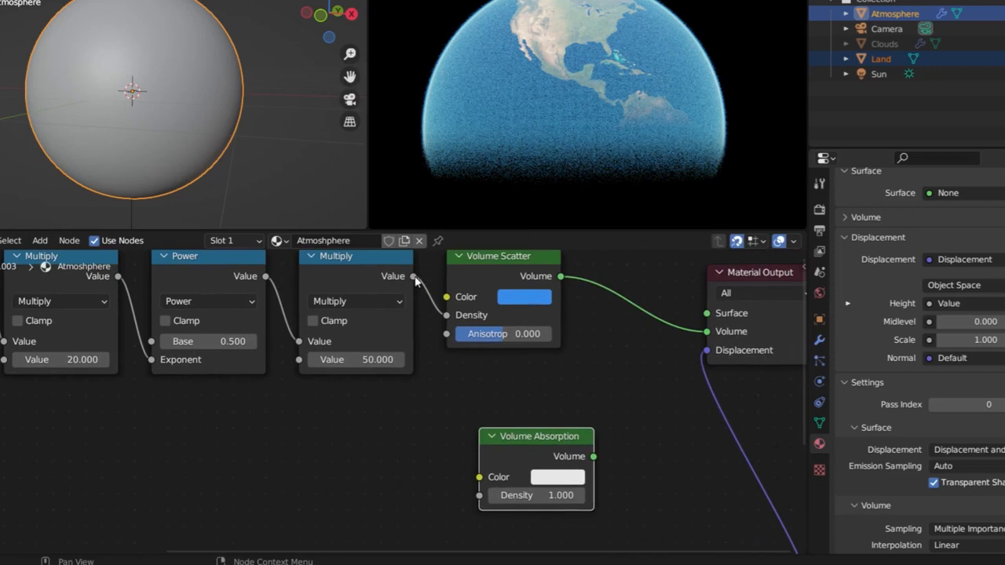
drag(414, 277, 476, 482)
click(557, 464)
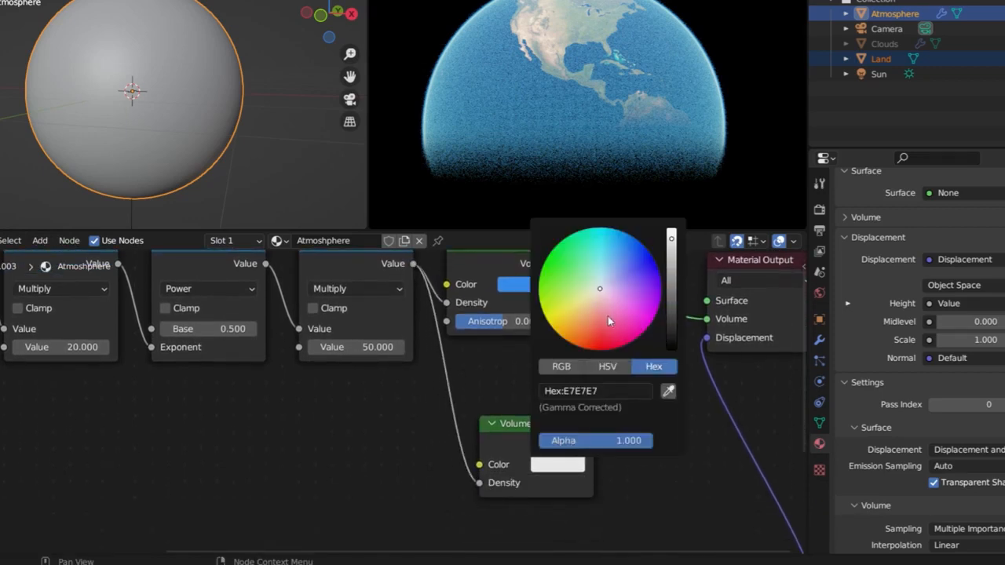
mouse_move(598, 283)
mouse_down()
mouse_move(600, 305)
mouse_move(581, 314)
mouse_up()
middle_drag(545, 441, 540, 459)
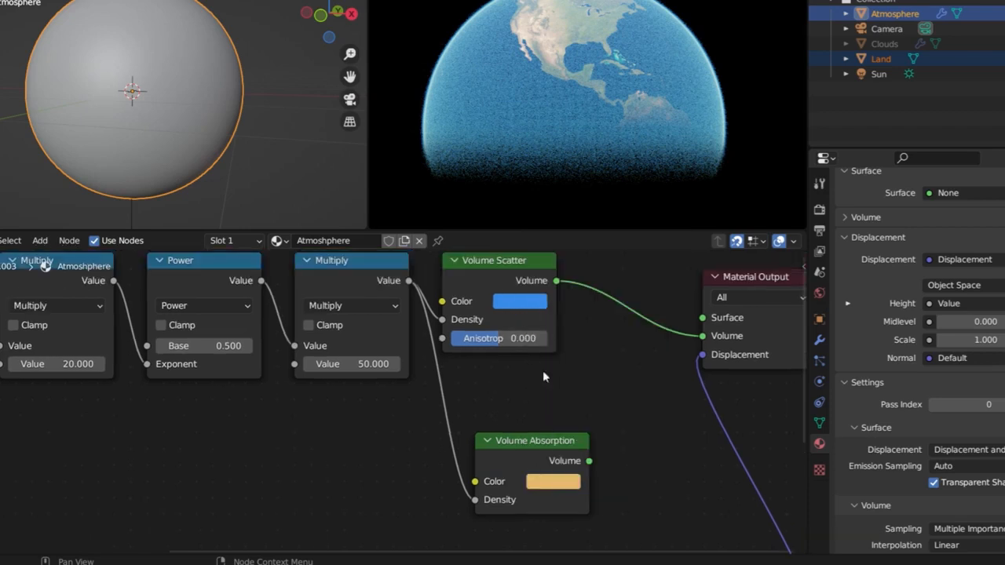
Insert an Add Shader node between Volume Scatter and Material Output, and connect Volume Absorption to its second shader input
key(shift+a)
text(s)
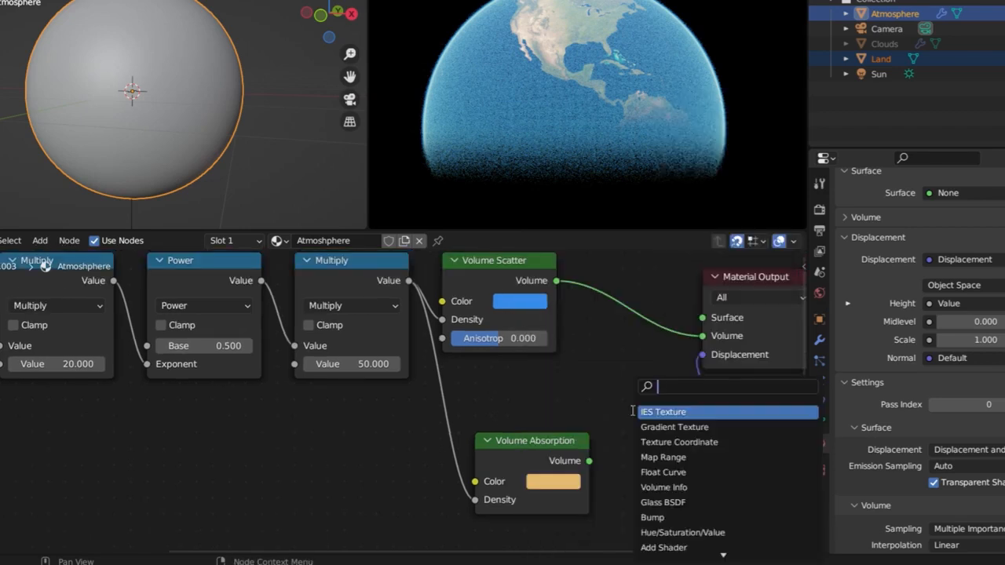
text(add)
key(Return)
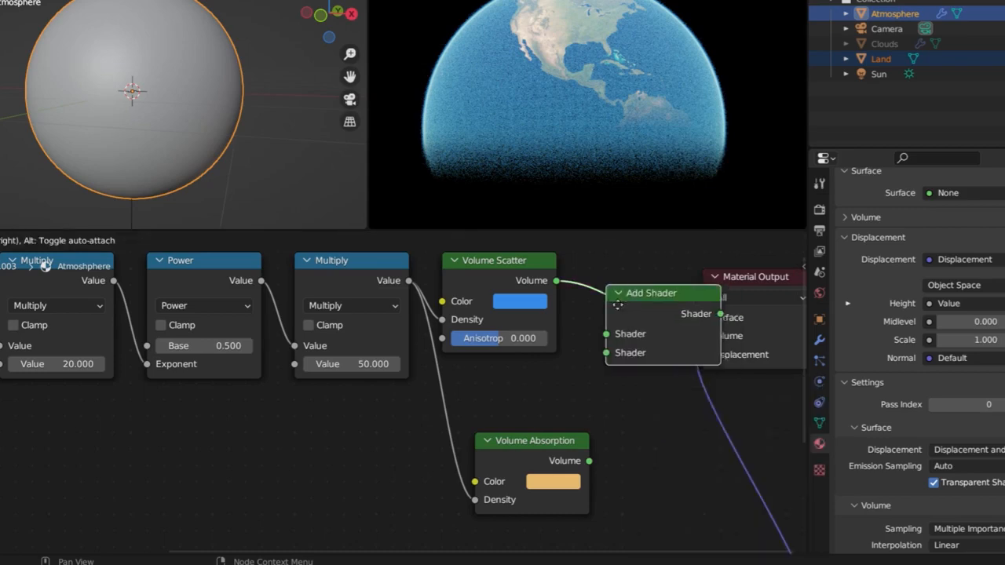
click(604, 316)
drag(589, 461, 621, 353)
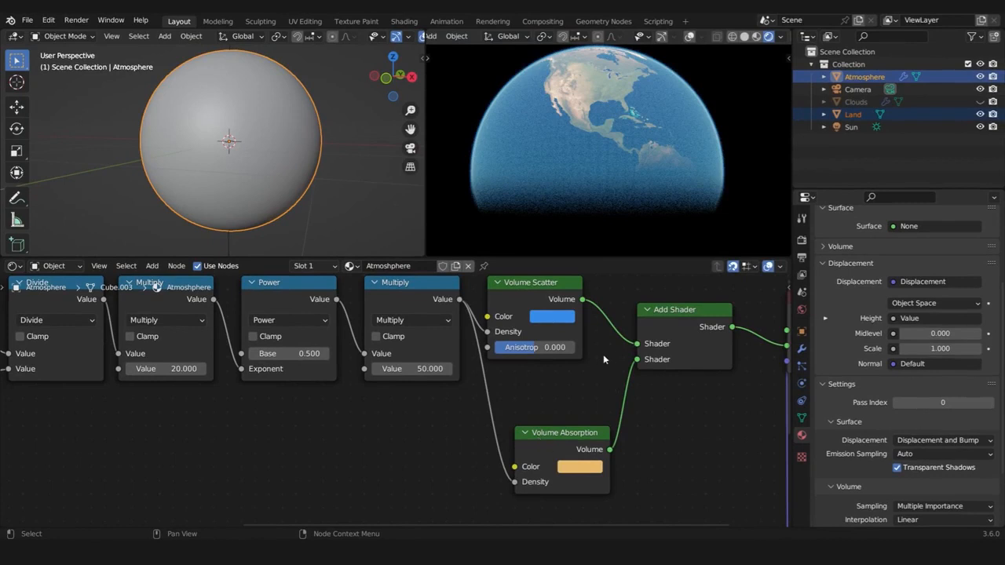
Align Volume Absorption directly beneath Volume Scatter, raise both volume nodes, and move the Add Shader node up beside them
drag(565, 432, 537, 392)
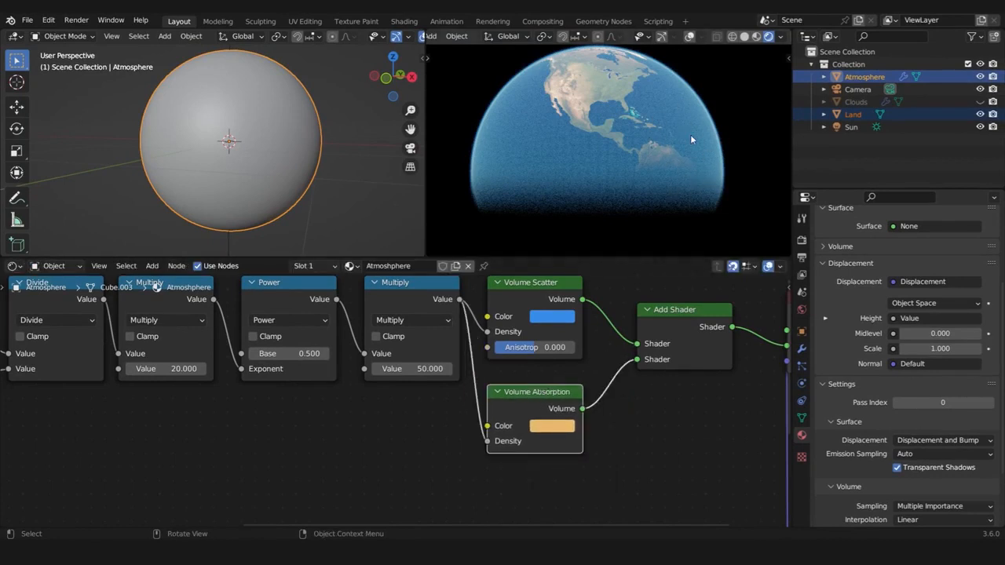
middle_drag(646, 418, 622, 492)
drag(488, 329, 535, 432)
drag(664, 407, 665, 365)
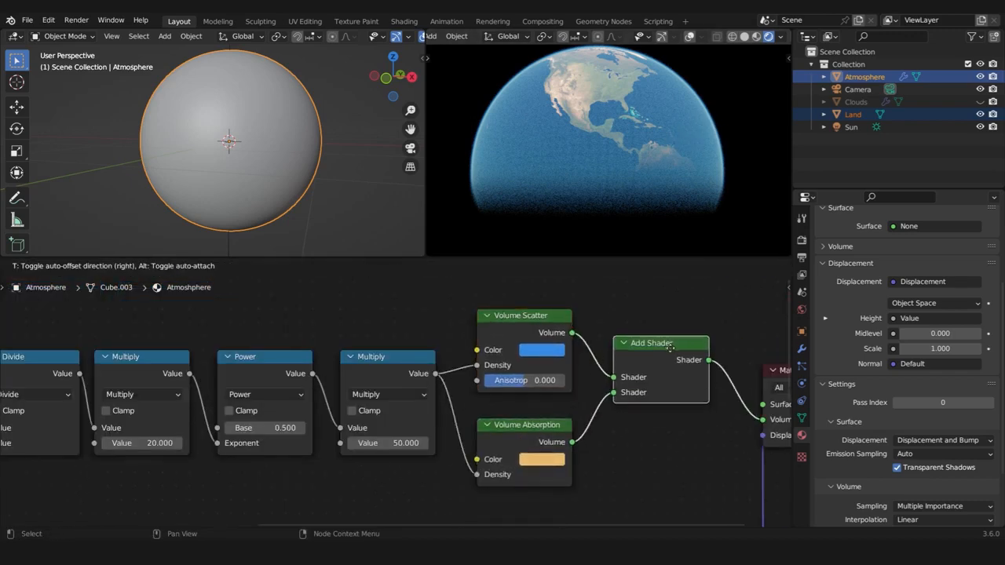
Move the Displacement and Value nodes up closer to the main node chain to tidy the layout
scroll(665, 365, down, 5)
middle_drag(553, 487, 662, 357)
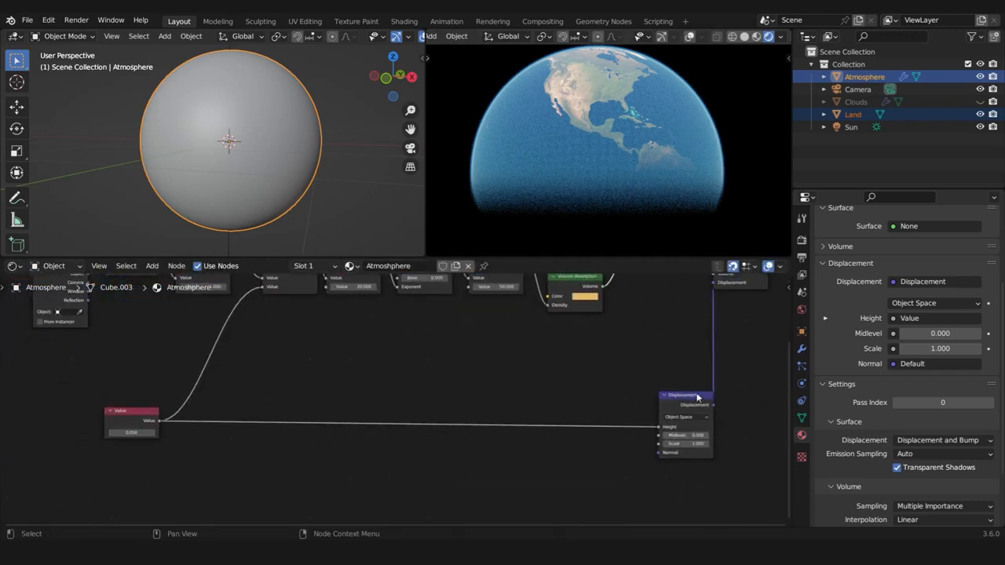
drag(694, 396, 681, 326)
drag(129, 411, 210, 346)
click(438, 407)
scroll(438, 407, down, 2)
middle_drag(439, 409, 447, 469)
scroll(448, 410, up, 2)
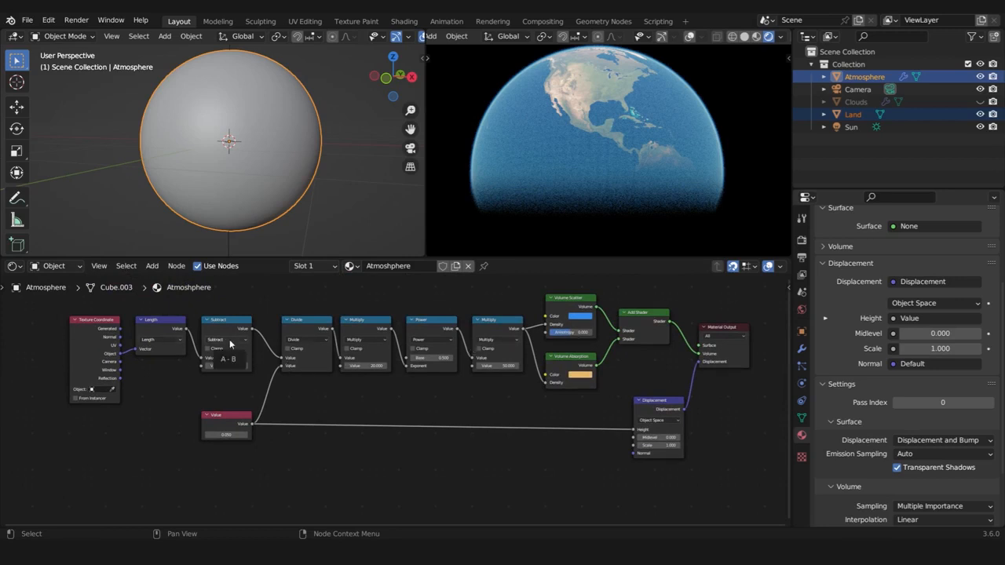
Unhide the Clouds object in the viewport and clear the selection to view the clouds together with the atmosphere
scroll(626, 122, down, 5)
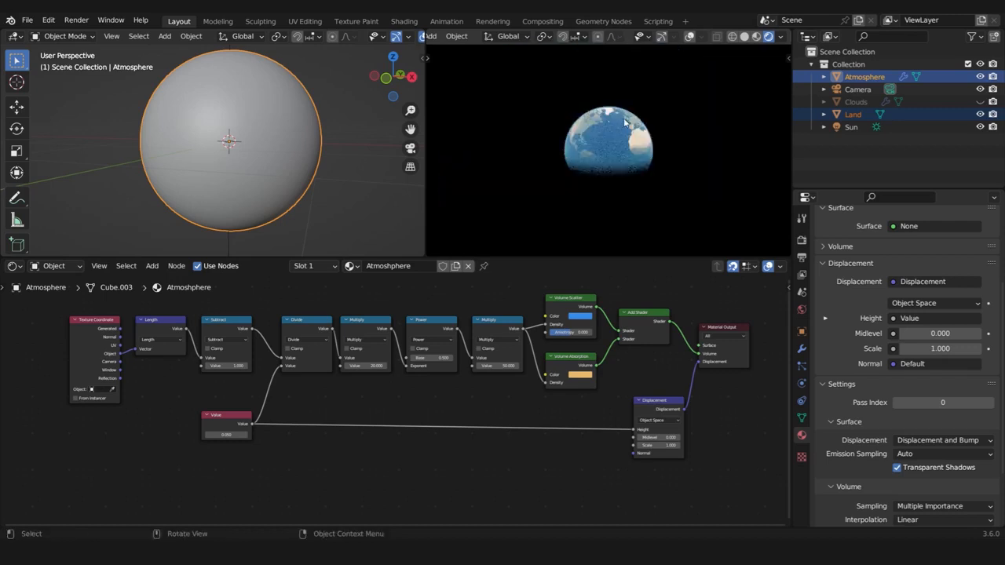
scroll(656, 170, up, 5)
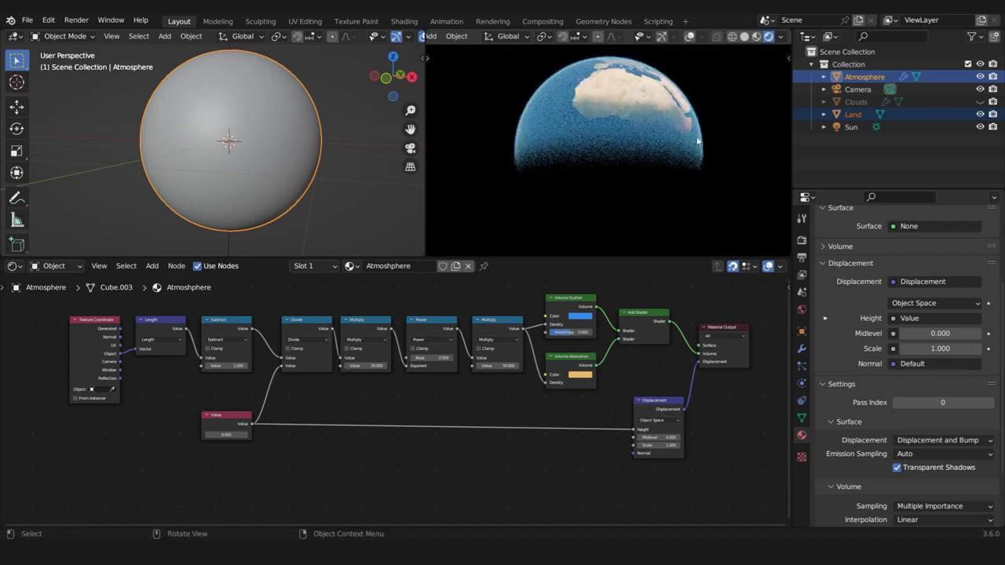
click(979, 102)
click(730, 161)
middle_drag(652, 177, 611, 166)
scroll(644, 166, down, 2)
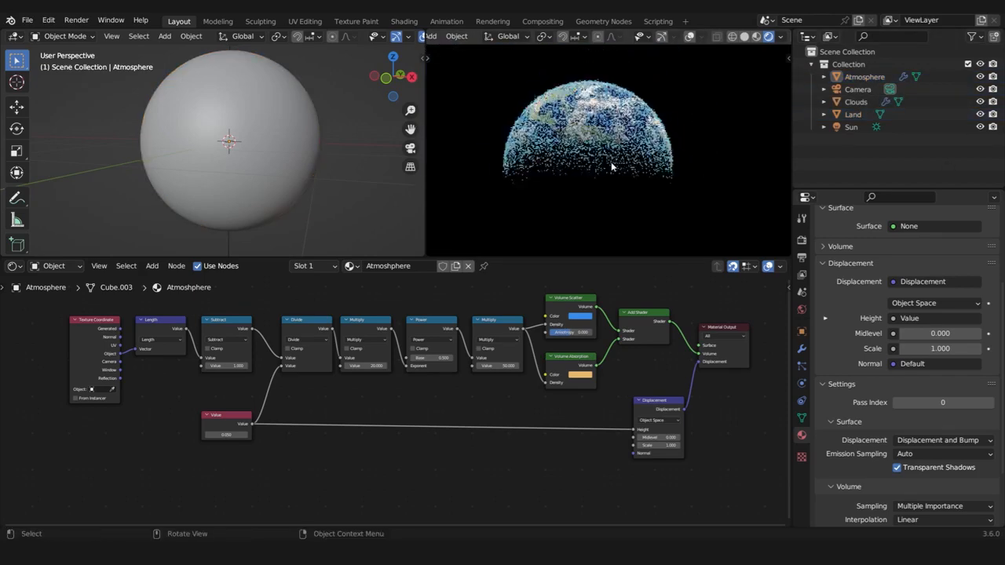
scroll(612, 167, up, 2)
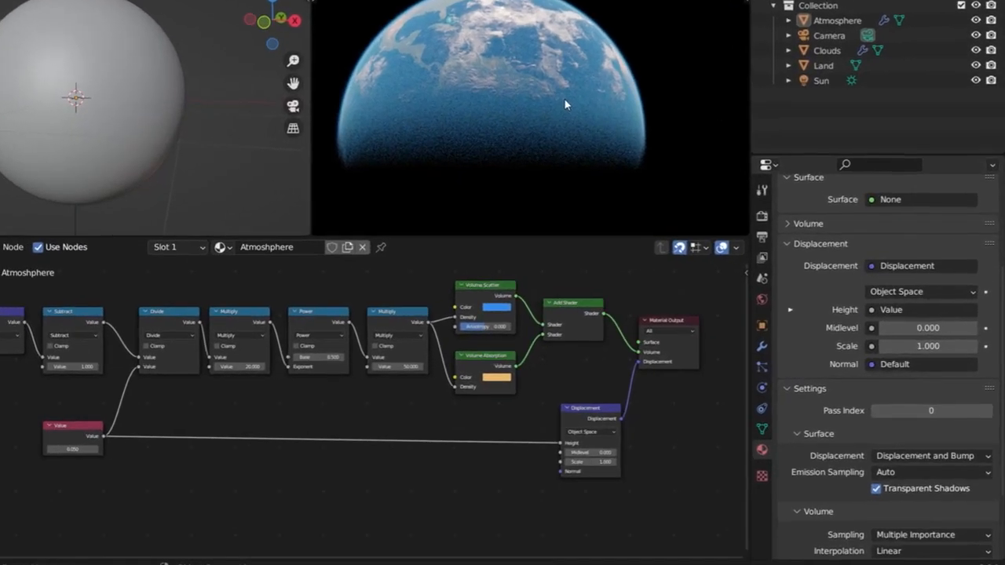
Set the volumes' Step Rate Render to 0.01 in the render settings
click(761, 216)
scroll(895, 281, down, 4)
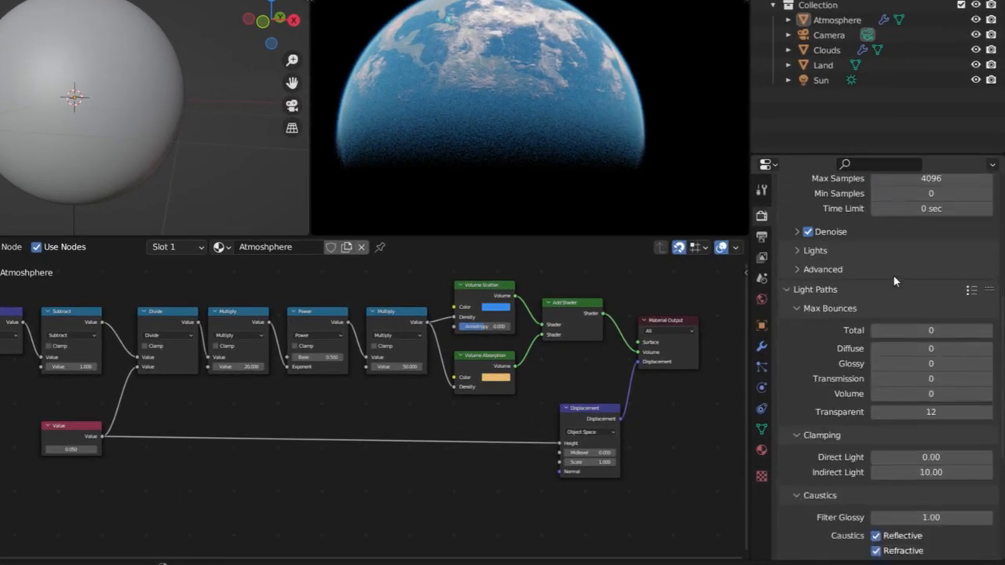
scroll(895, 281, down, 5)
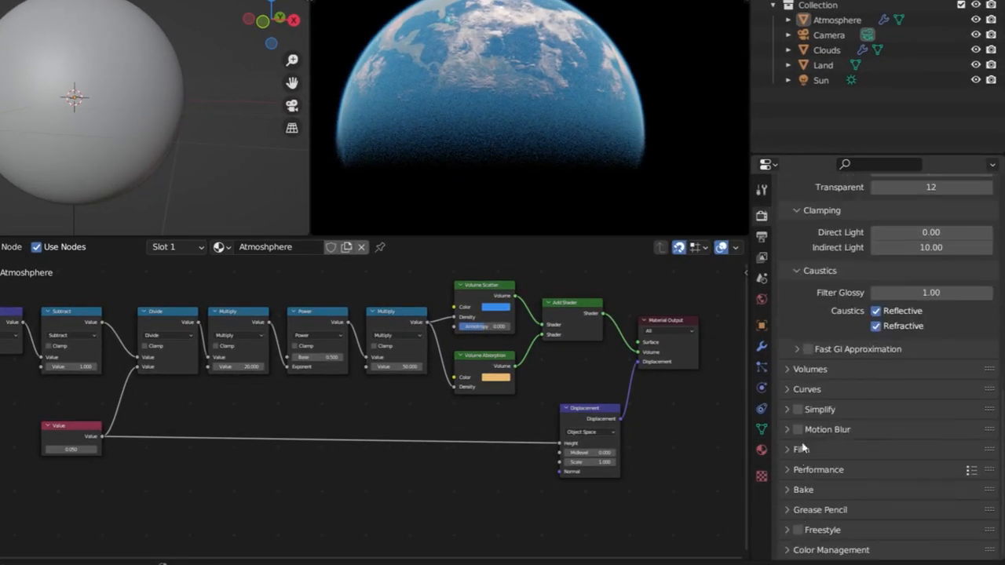
click(788, 370)
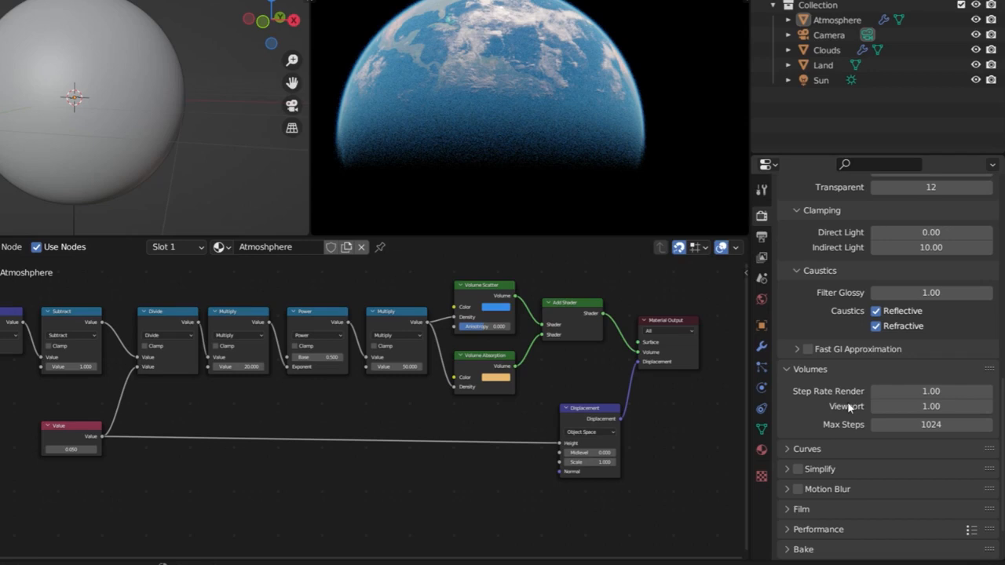
click(930, 391)
text(0.1)
key(Return)
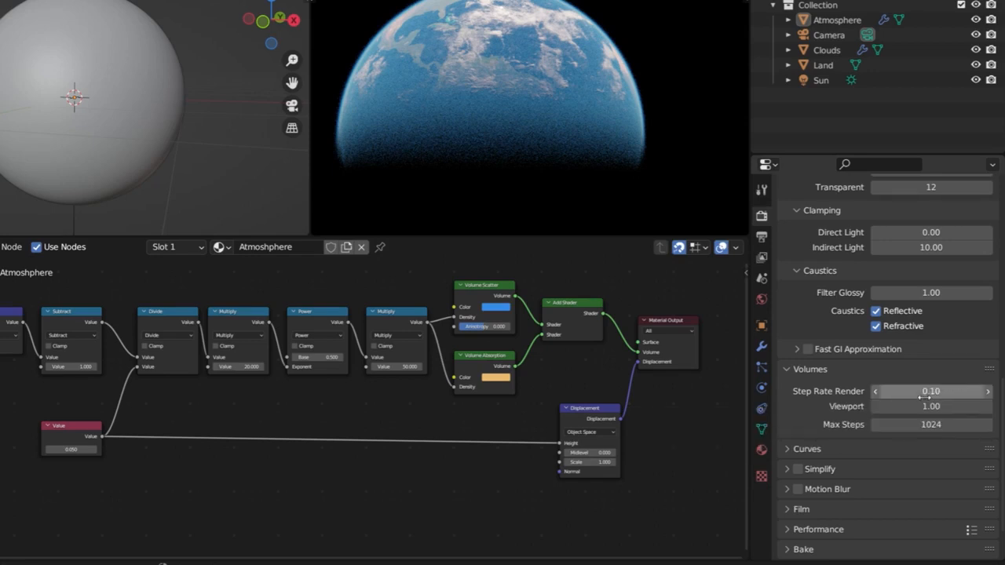
click(925, 397)
text(0.01)
key(Return)
Set the volumes' viewport step rate to 0.01
click(930, 406)
text(0.01)
key(Return)
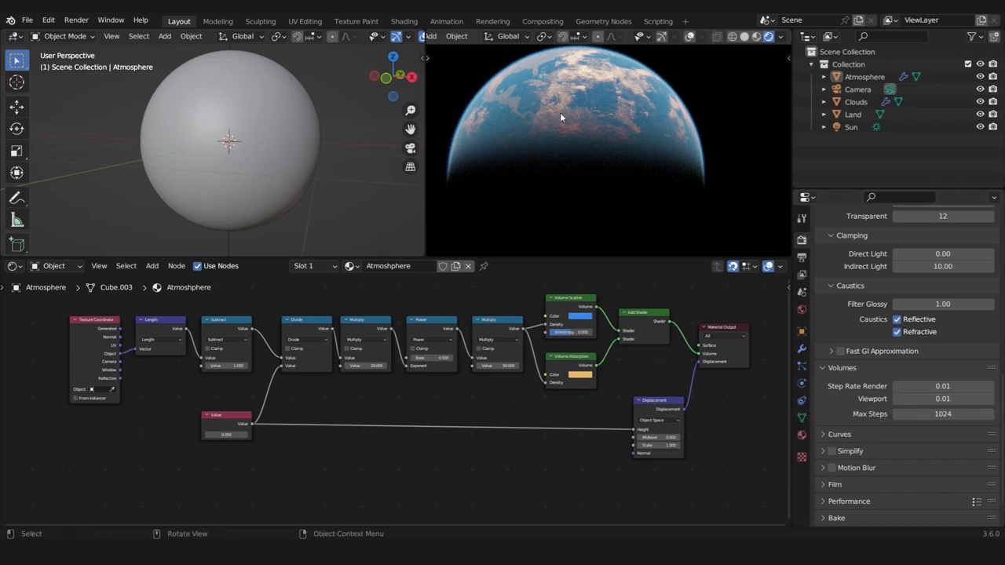
Examine the rendered Earth's atmosphere, clouds and day-night edge from several angles and distances
drag(563, 118, 601, 139)
scroll(601, 139, up, 1)
click(796, 144)
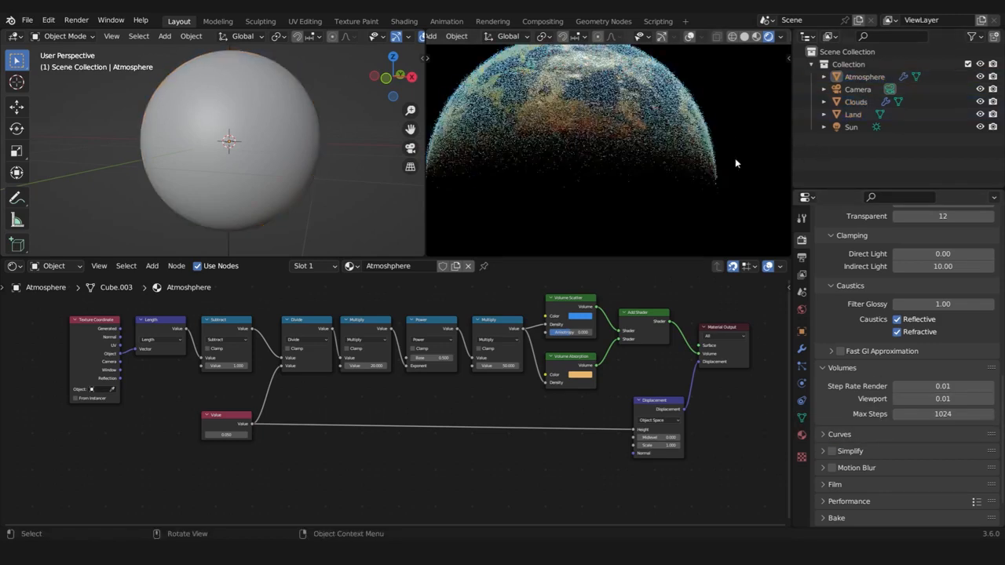
middle_drag(677, 195, 629, 144)
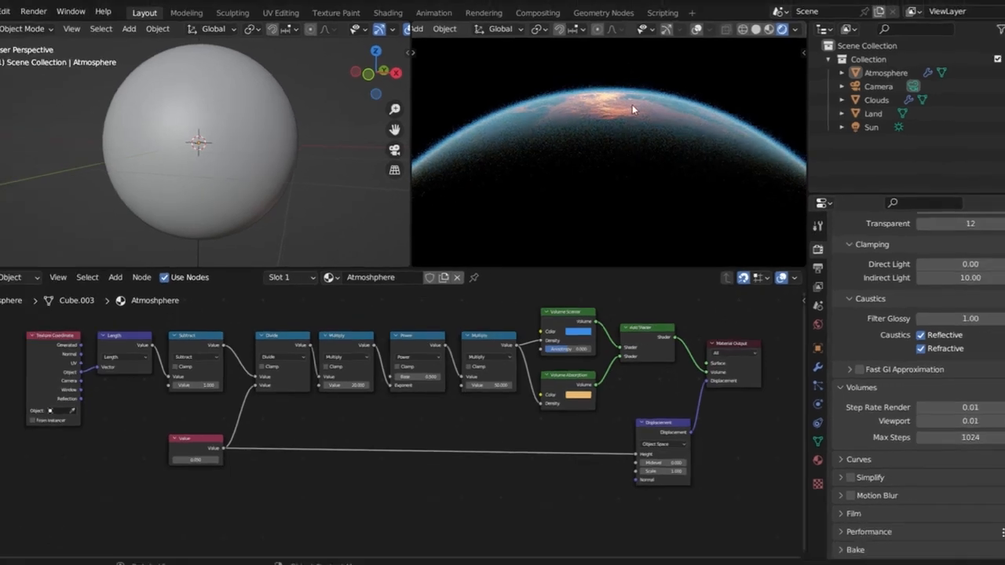
scroll(637, 104, down, 4)
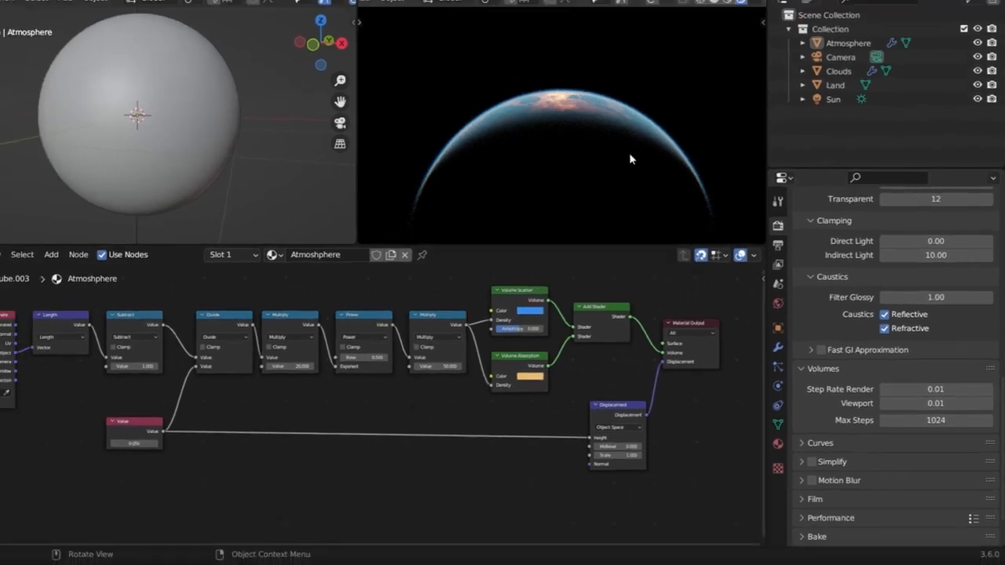
scroll(546, 109, down, 3)
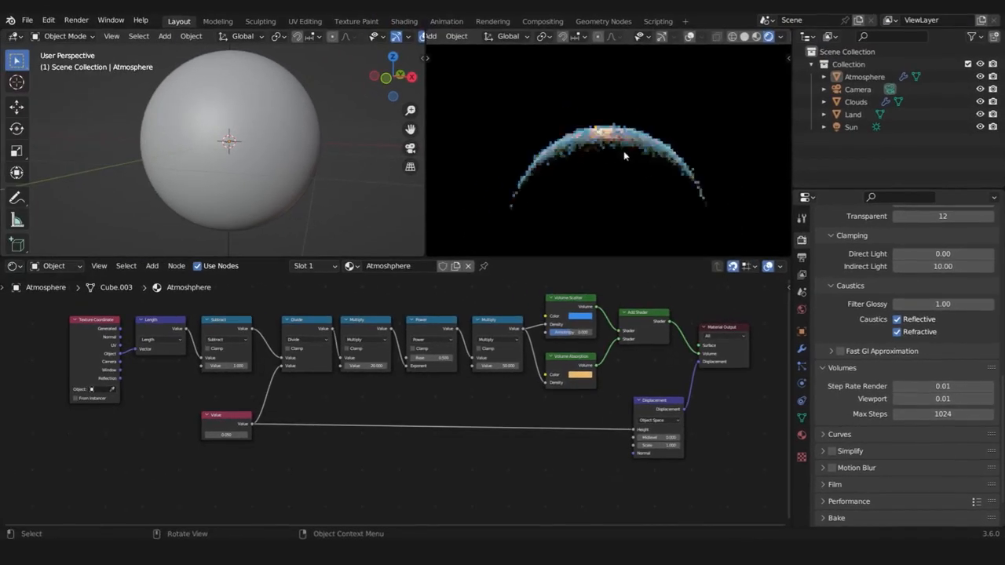
middle_drag(545, 109, 537, 147)
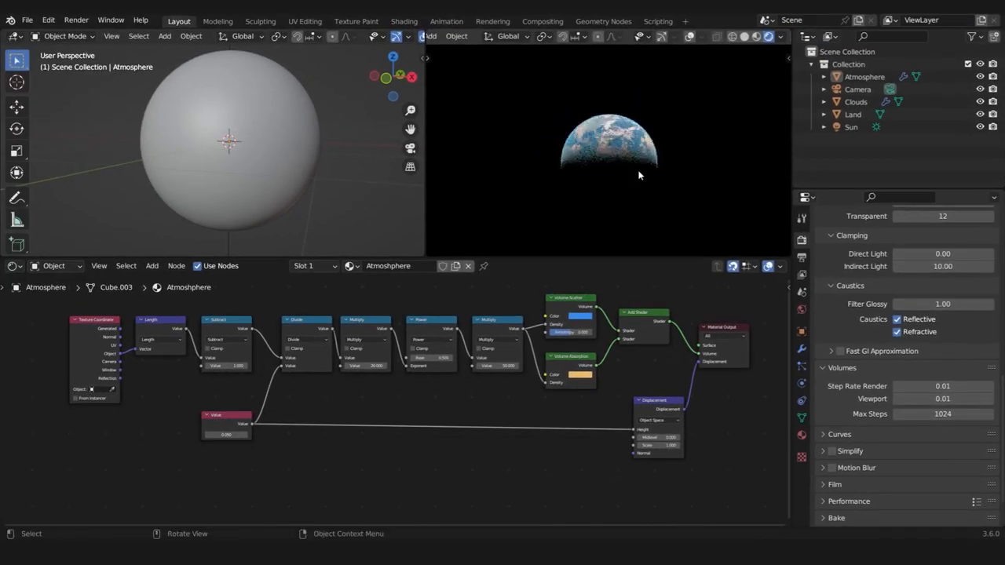
scroll(638, 175, up, 4)
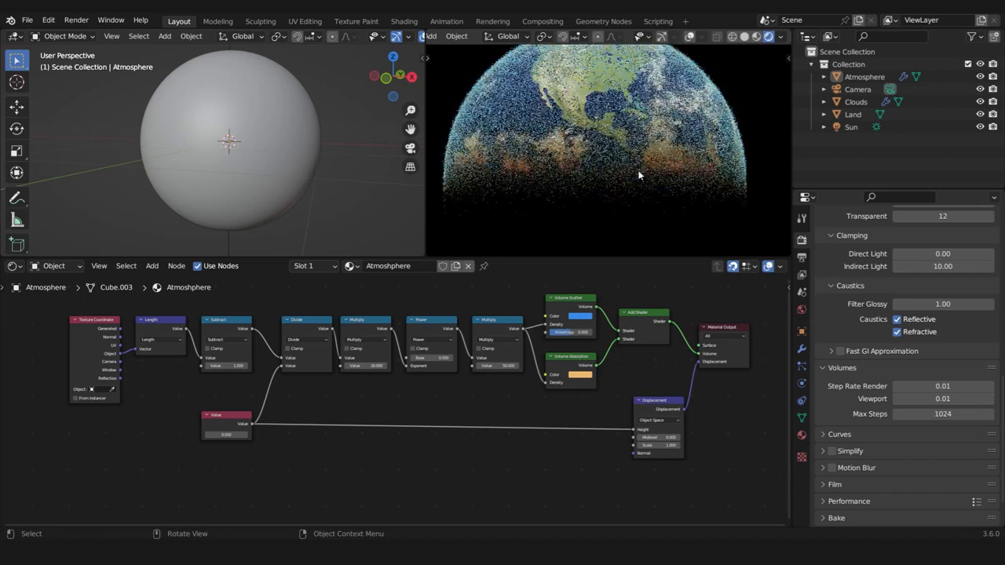
scroll(613, 159, down, 4)
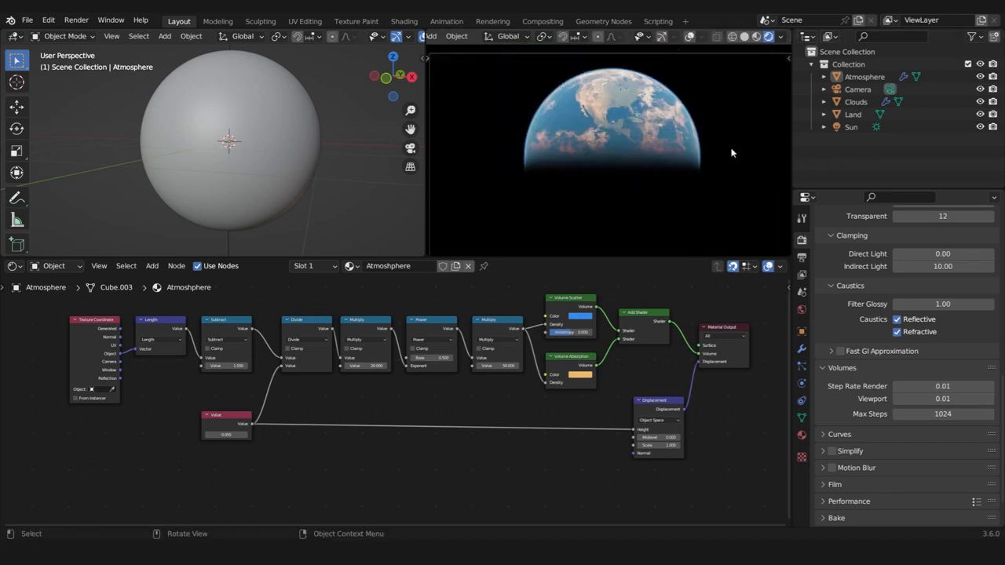